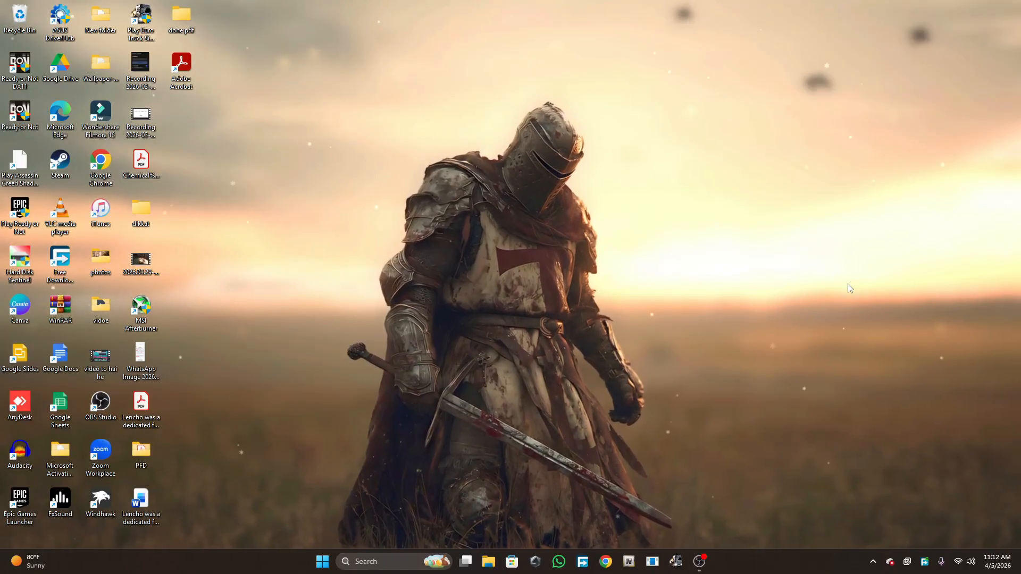
# - Launch Adobe Photoshop 2026 from the Start menu
pyautogui.click(399, 563)
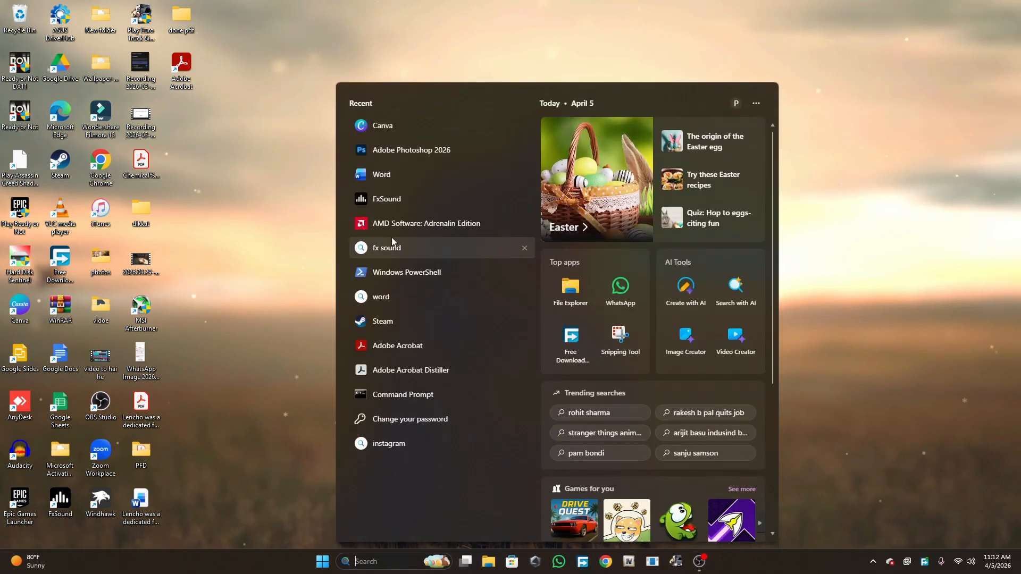
pyautogui.click(394, 154)
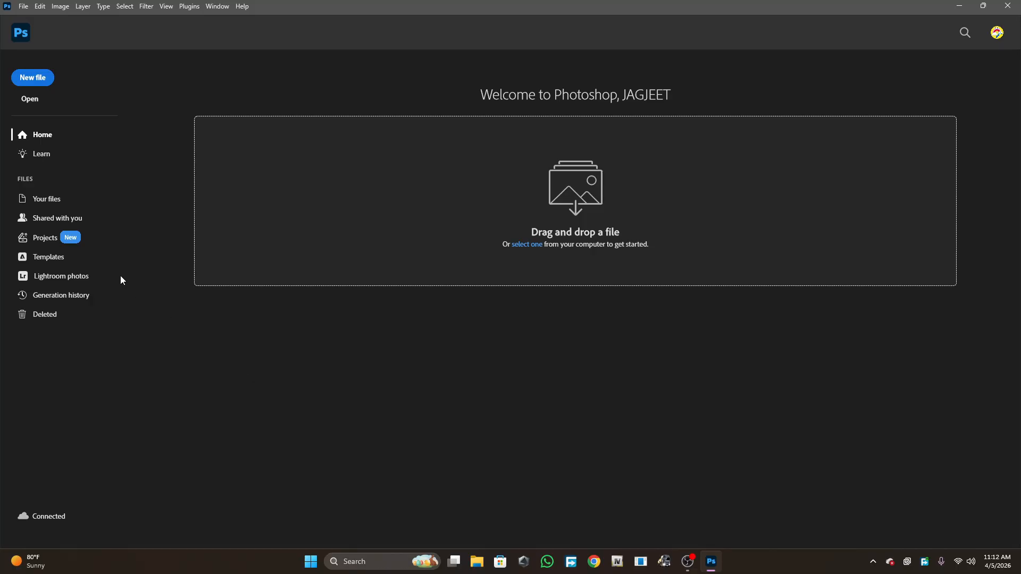
# - Open the New Document dialog and browse the Photo, Print and Art & Illustration blank presets
pyautogui.click(27, 76)
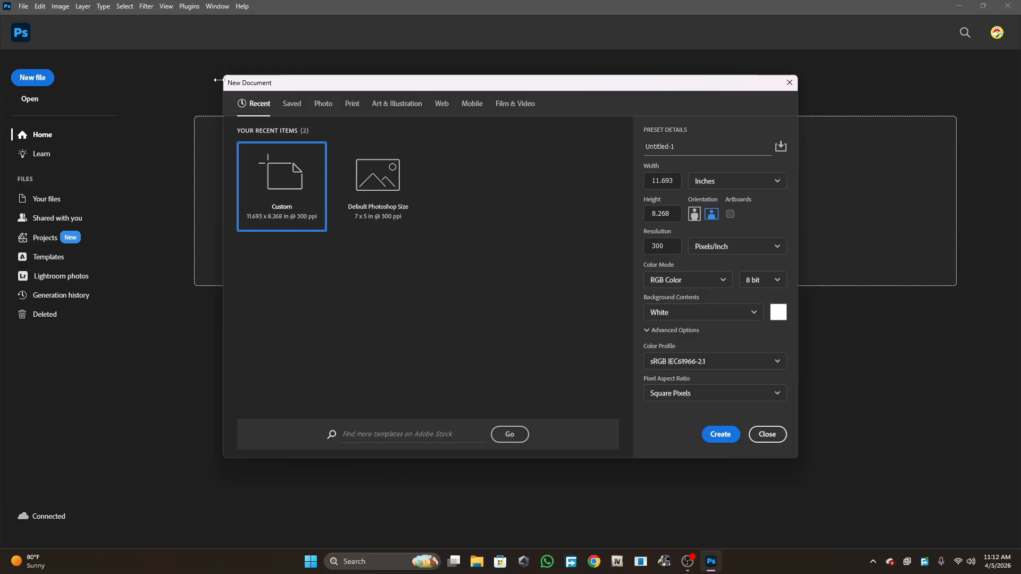
pyautogui.click(292, 107)
pyautogui.click(326, 105)
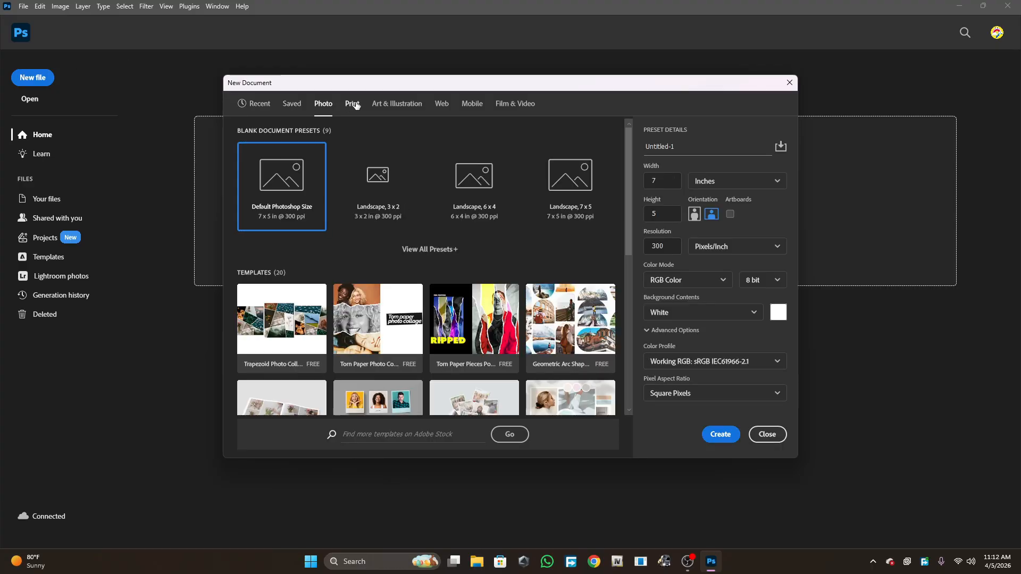
pyautogui.click(352, 104)
pyautogui.click(398, 104)
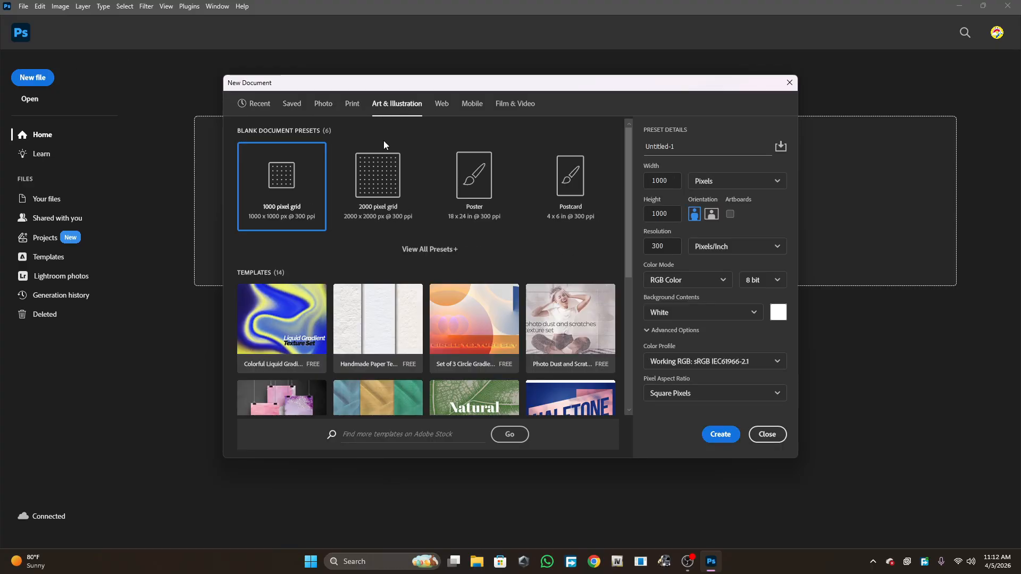
pyautogui.scroll(-3, 382, 160)
pyautogui.scroll(3, 379, 176)
pyautogui.click(345, 103)
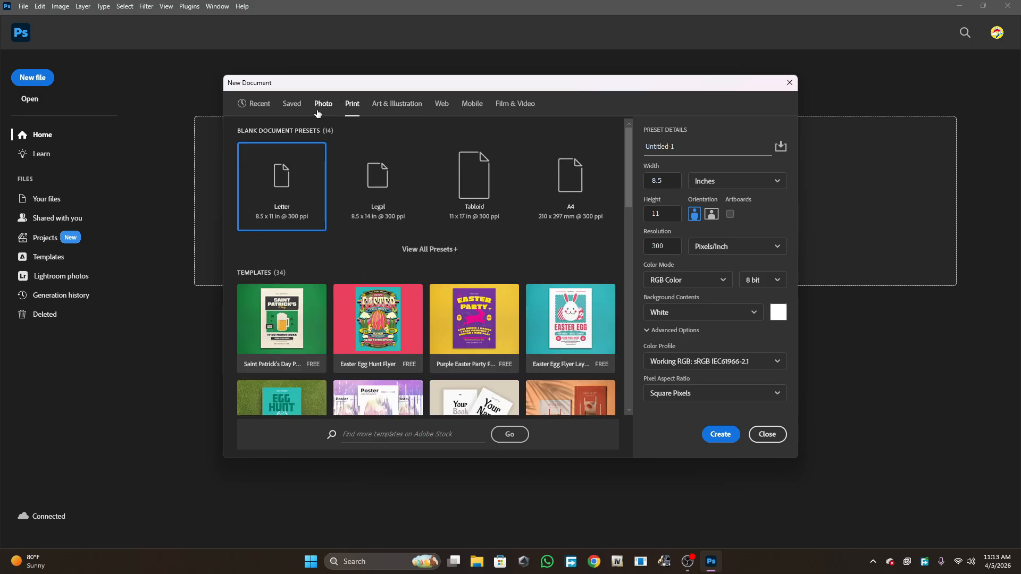
pyautogui.click(322, 104)
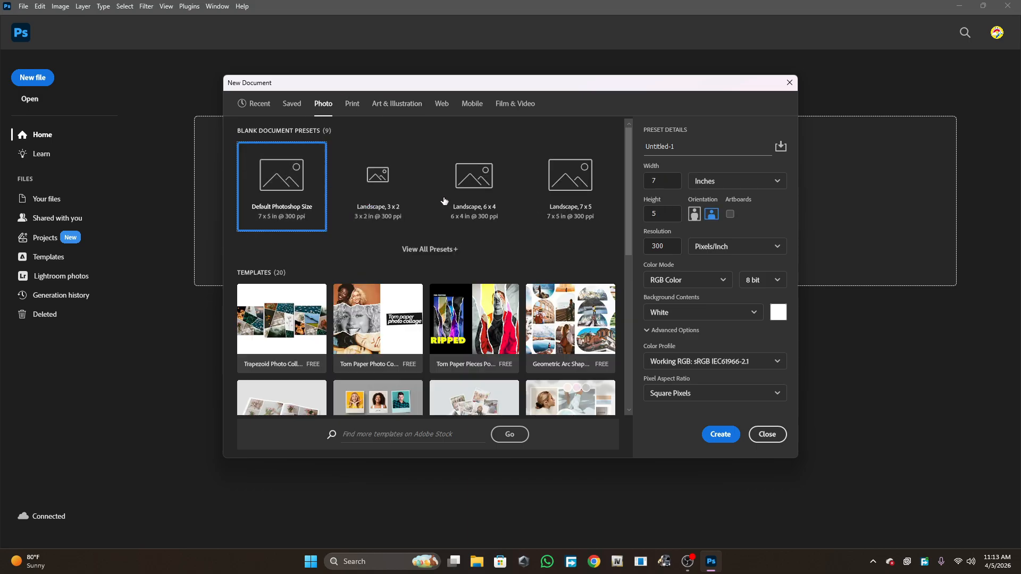
pyautogui.click(345, 105)
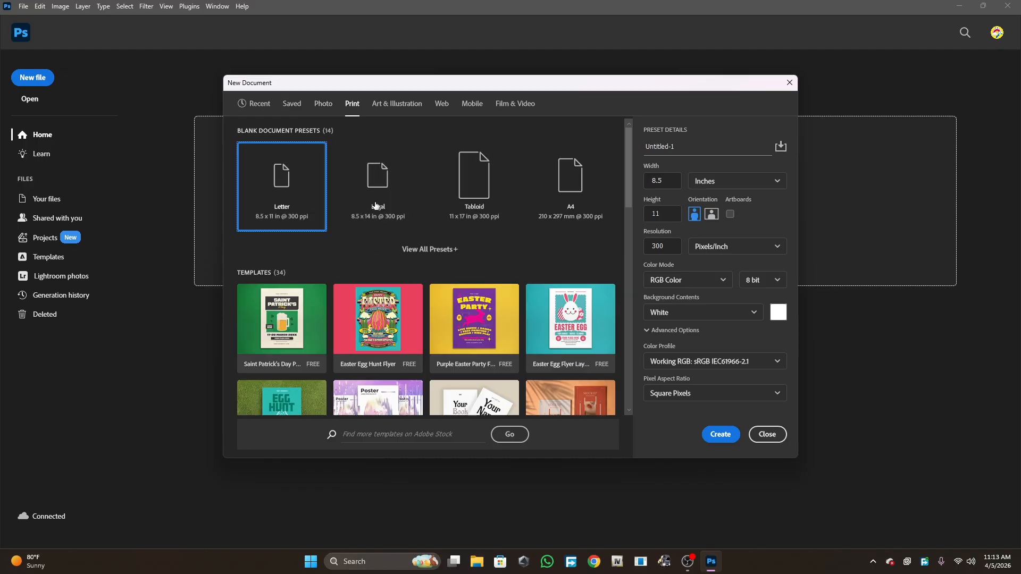
pyautogui.click(326, 104)
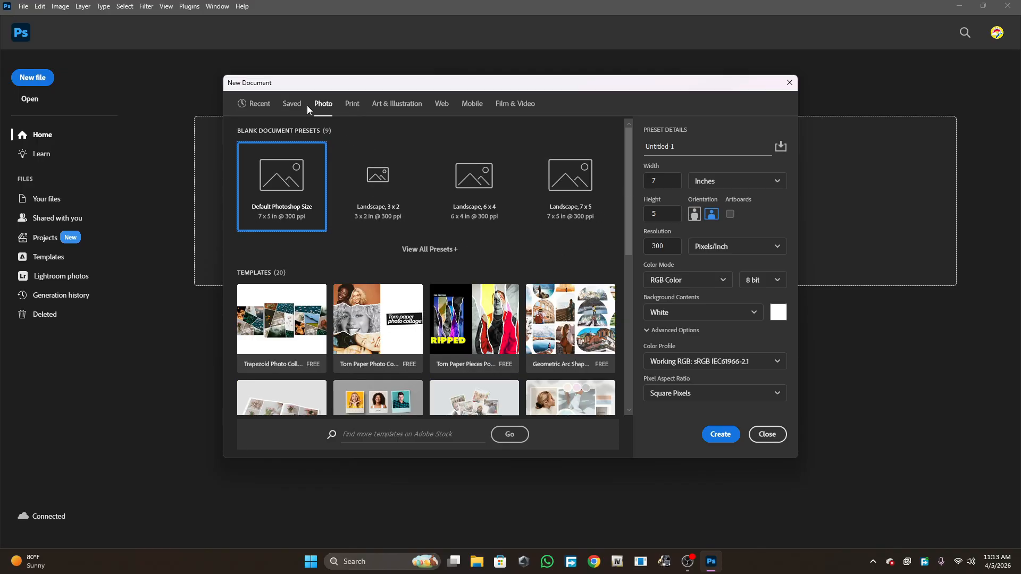
pyautogui.click(346, 107)
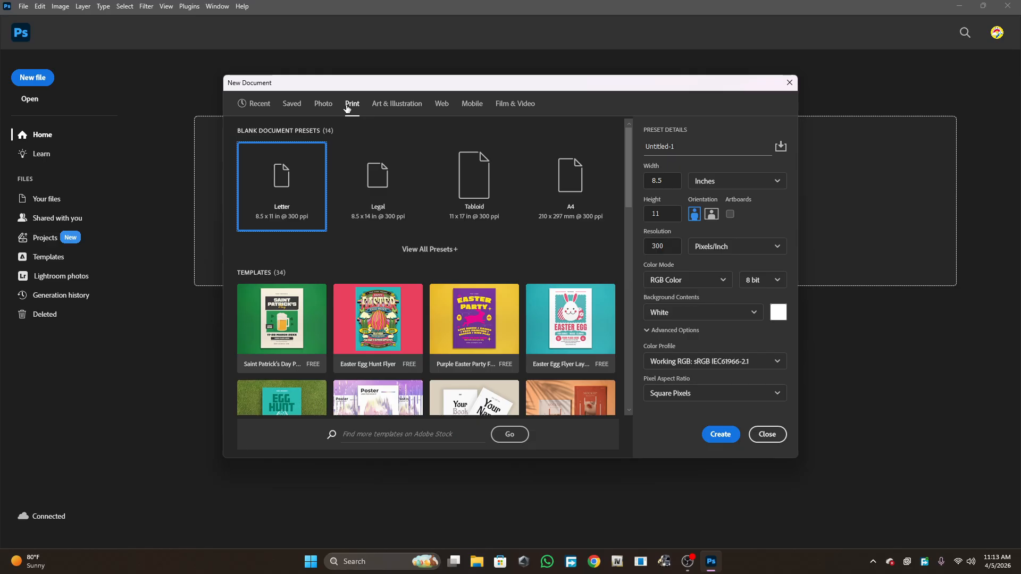
# - Choose the A4 print preset, switch the size units to Inches and set the orientation to landscape
pyautogui.click(571, 206)
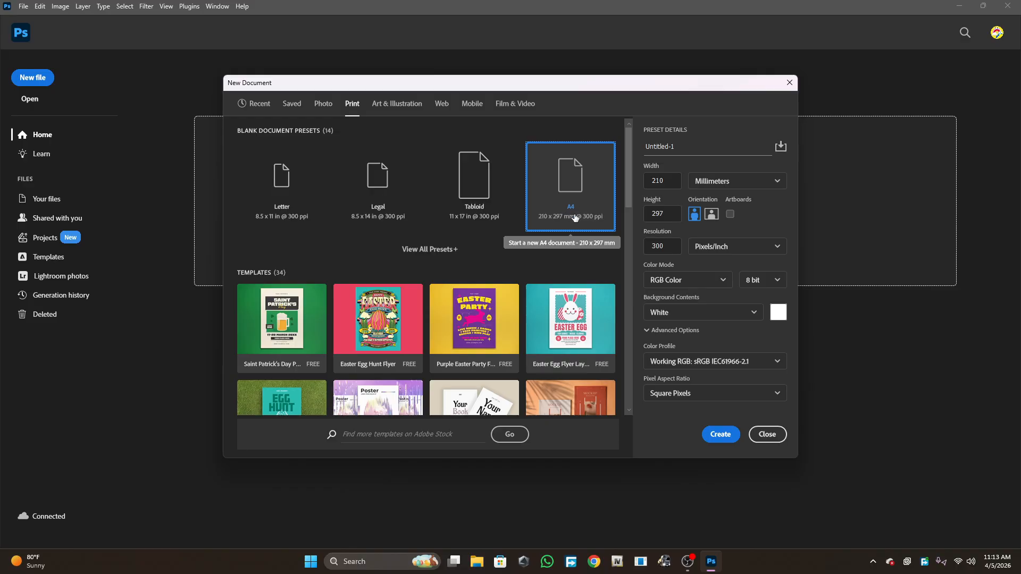
pyautogui.click(707, 181)
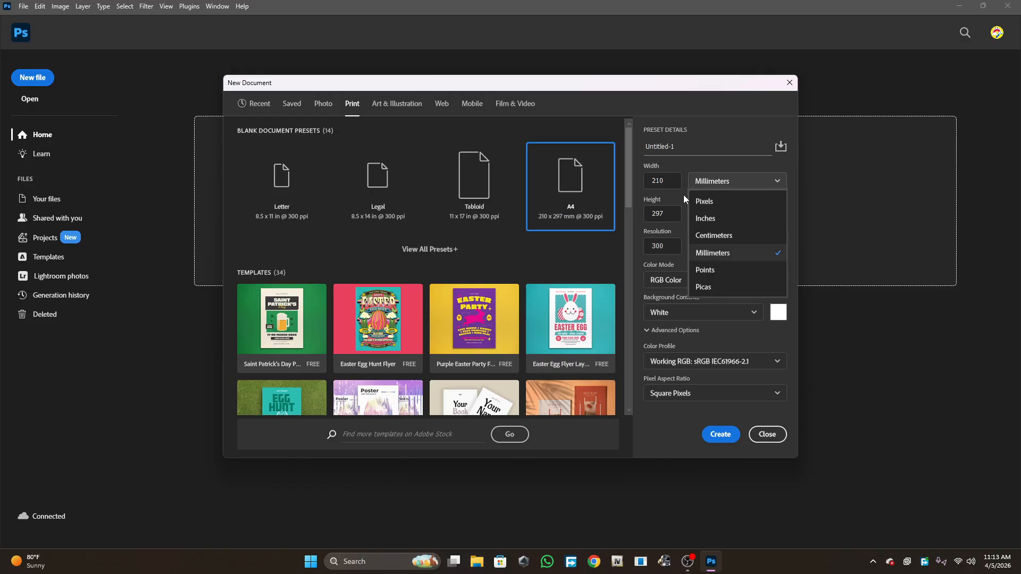
pyautogui.click(715, 220)
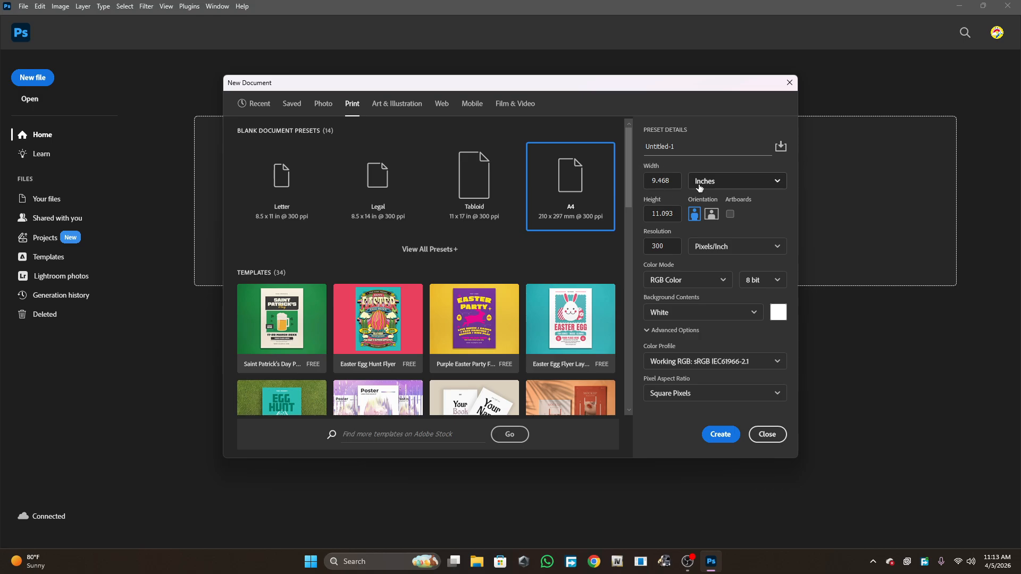
pyautogui.click(486, 189)
pyautogui.click(577, 202)
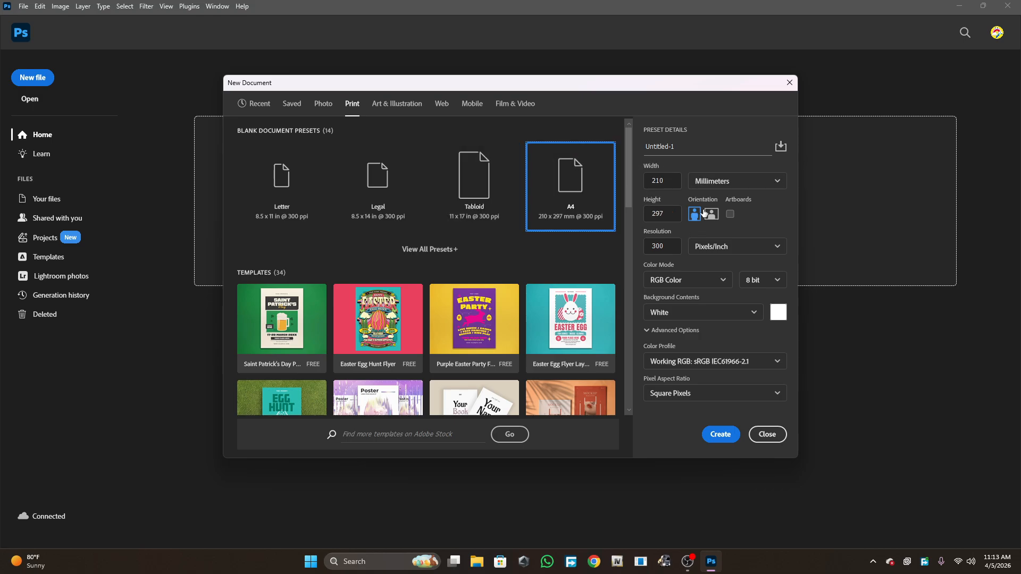
pyautogui.click(737, 180)
pyautogui.click(704, 218)
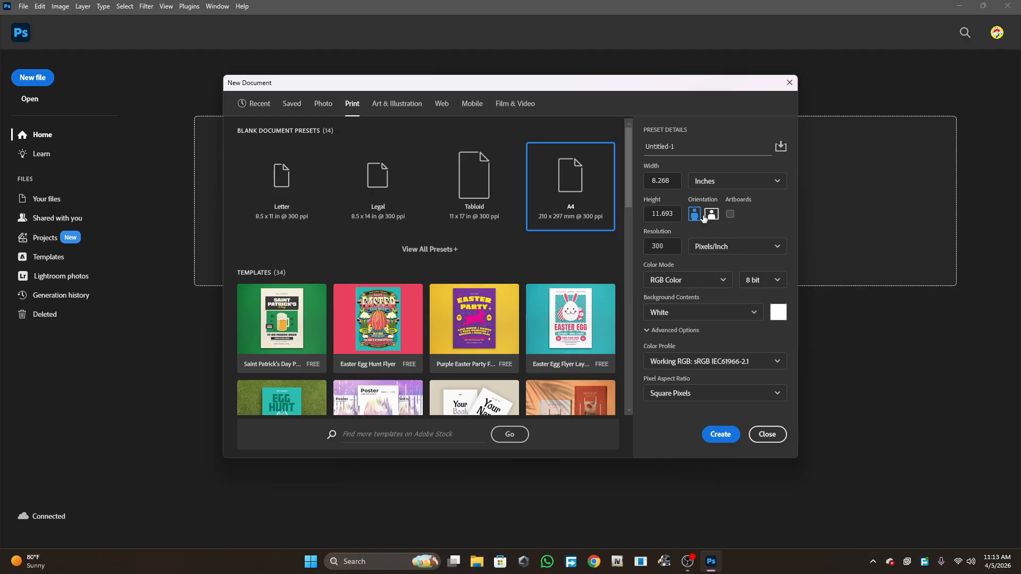
pyautogui.click(712, 214)
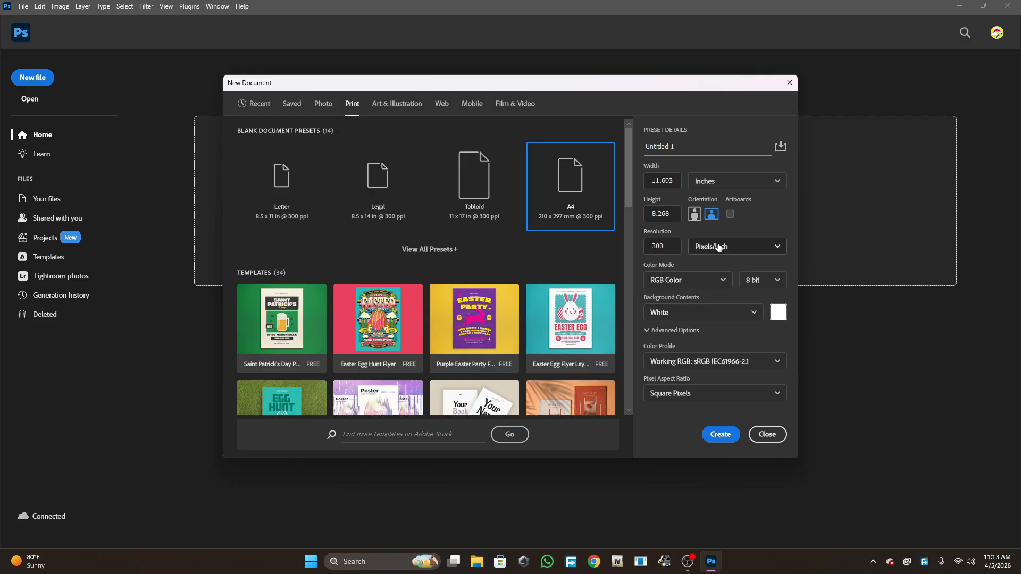
# - Set the resolution to 300 Pixels/Inch, the colour mode to RGB Color and the background contents to White
pyautogui.click(649, 245)
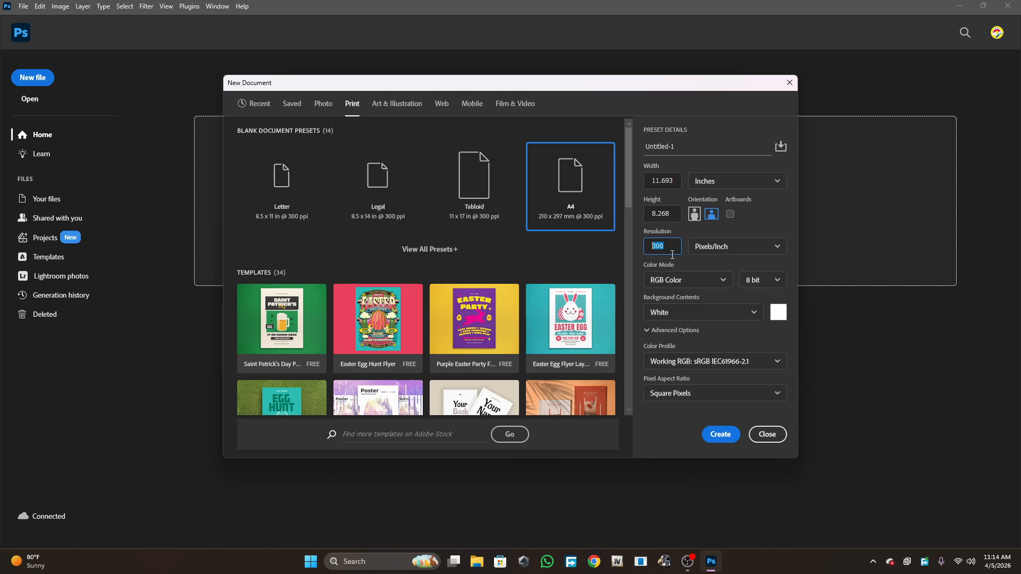
pyautogui.click(674, 248)
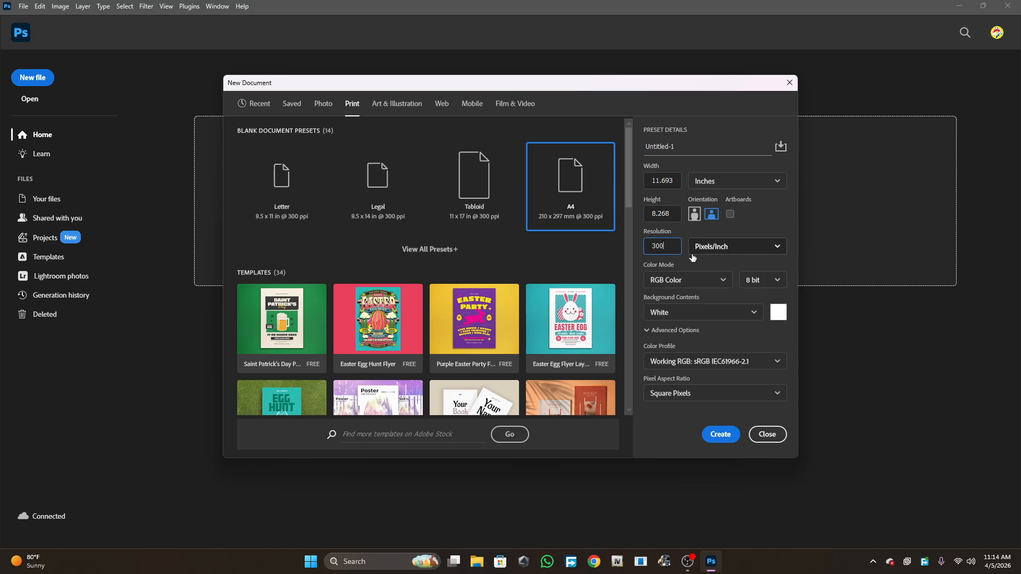
pyautogui.click(683, 280)
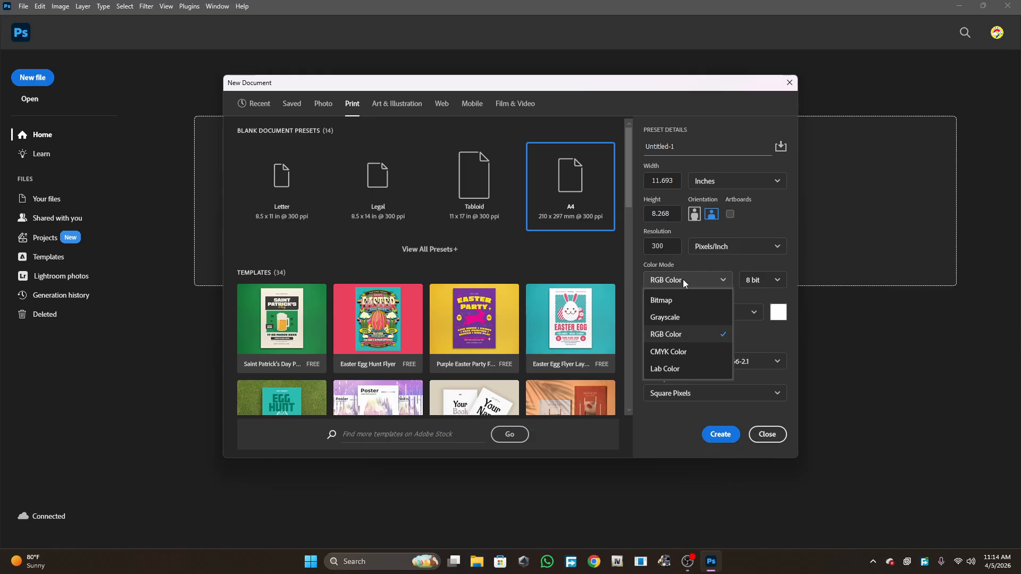
pyautogui.click(683, 280)
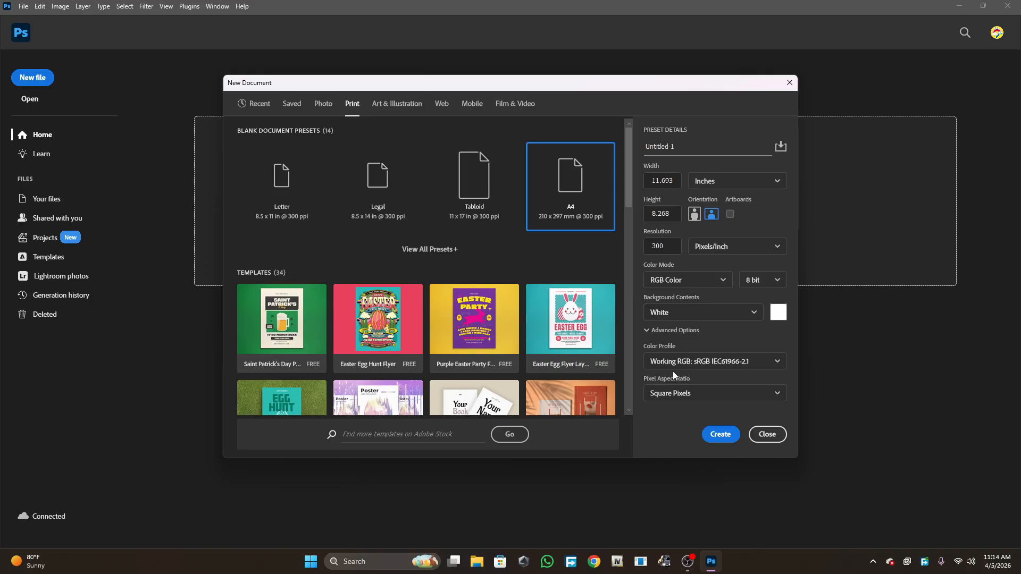
pyautogui.click(683, 311)
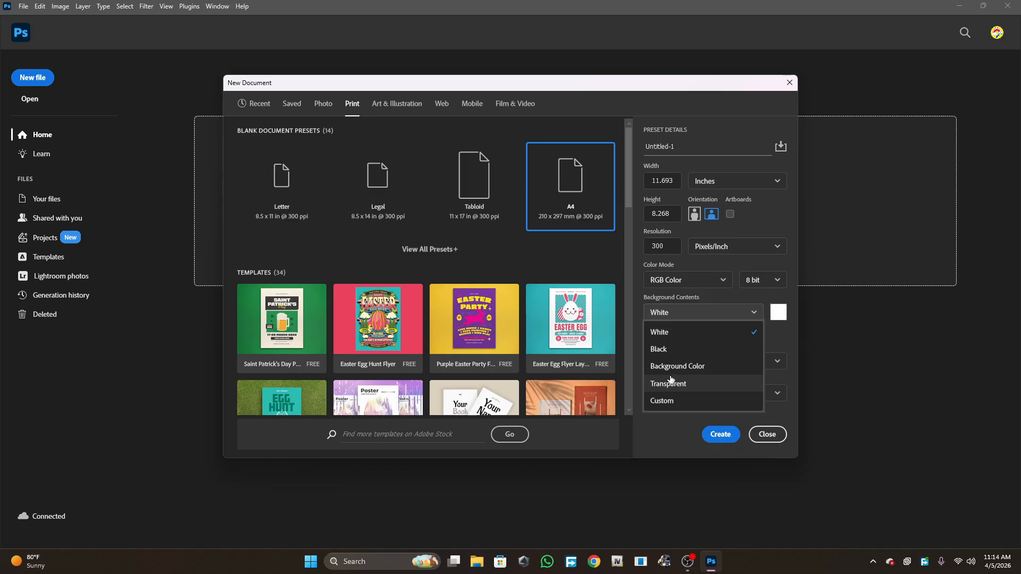
pyautogui.click(676, 335)
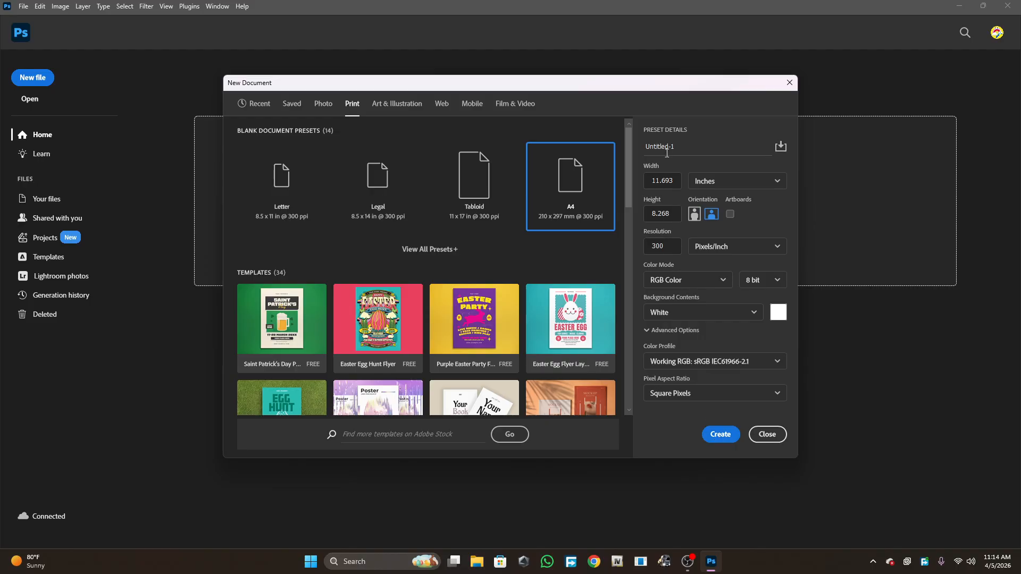
# - Name the document day -1 photoshop and create it
pyautogui.click(682, 144)
pyautogui.press('BackSpace')
pyautogui.write('day - 1  photoshop')
pyautogui.click(721, 435)
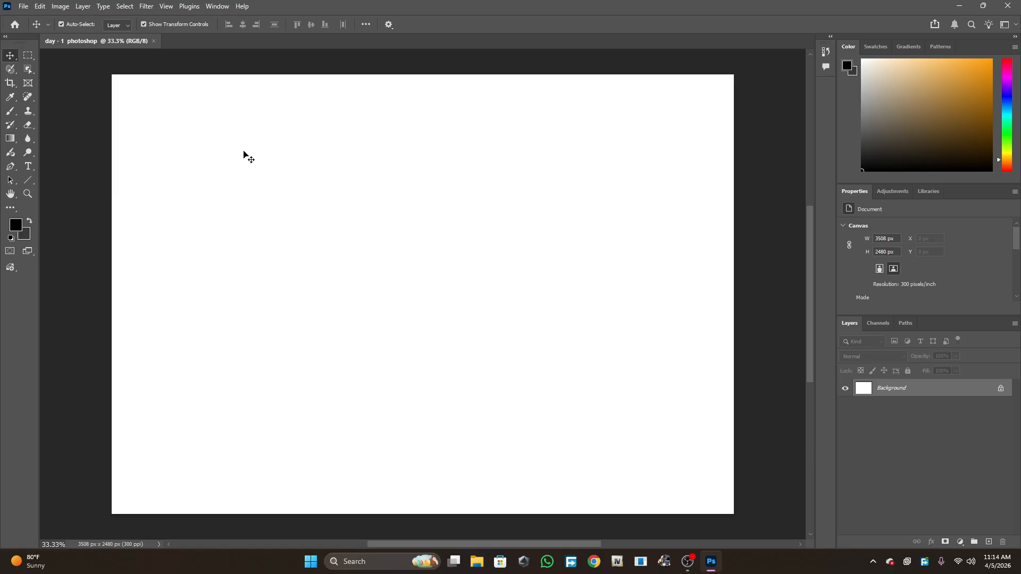
pyautogui.rightClick(10, 56)
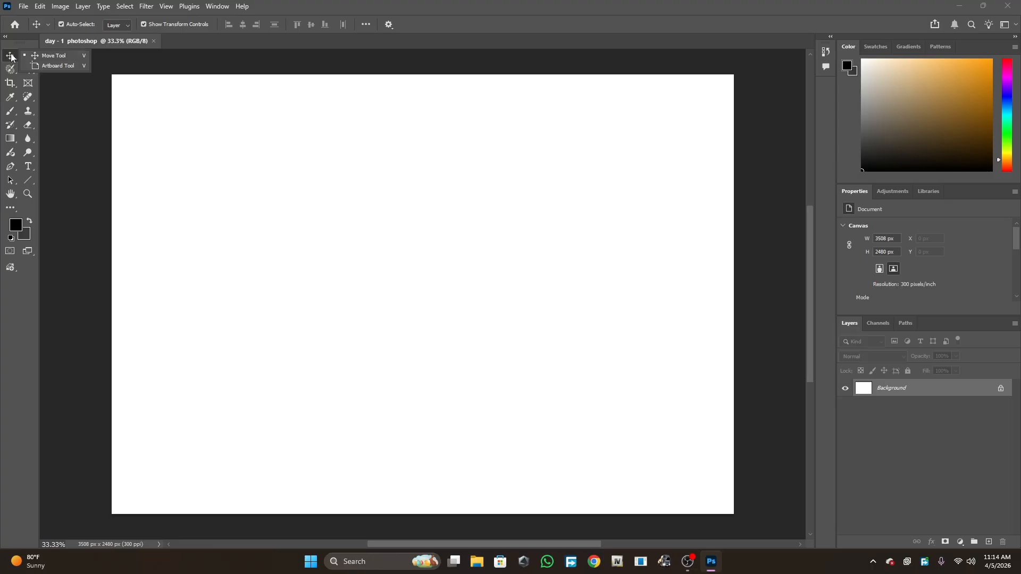
pyautogui.click(8, 56)
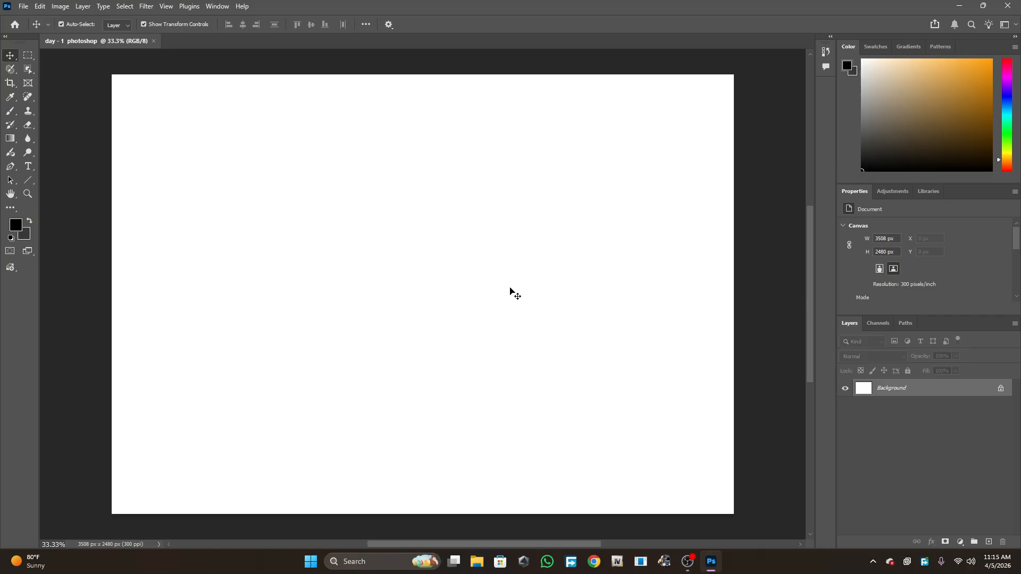
pyautogui.click(990, 543)
pyautogui.click(991, 543)
pyautogui.click(991, 543)
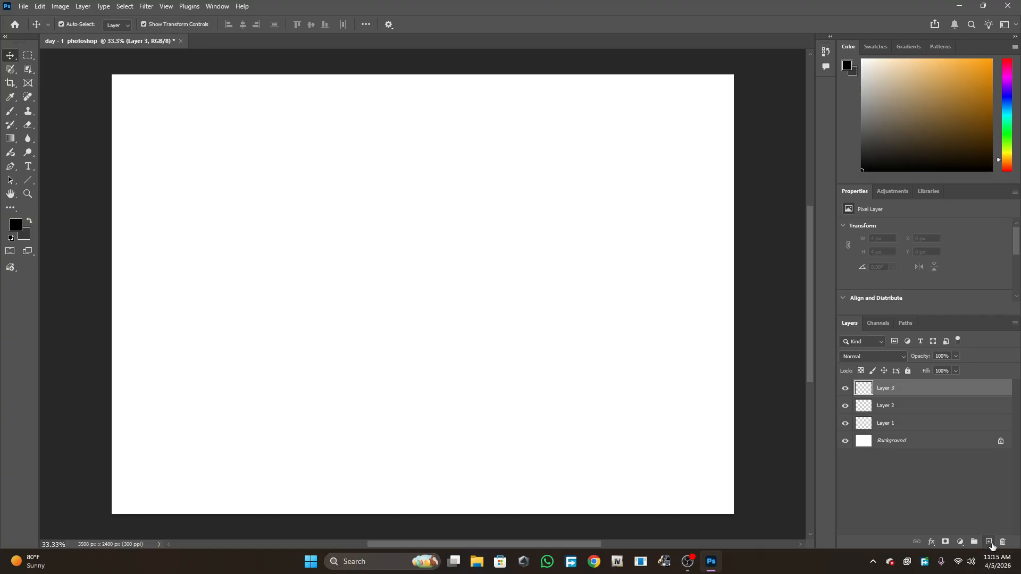
pyautogui.click(990, 543)
pyautogui.click(991, 542)
pyautogui.click(990, 543)
pyautogui.click(990, 542)
pyautogui.press('Delete')
pyautogui.press('Delete')
pyautogui.press('Delete')
pyautogui.press('Delete')
pyautogui.press('Delete')
pyautogui.press('Delete')
pyautogui.press('Delete')
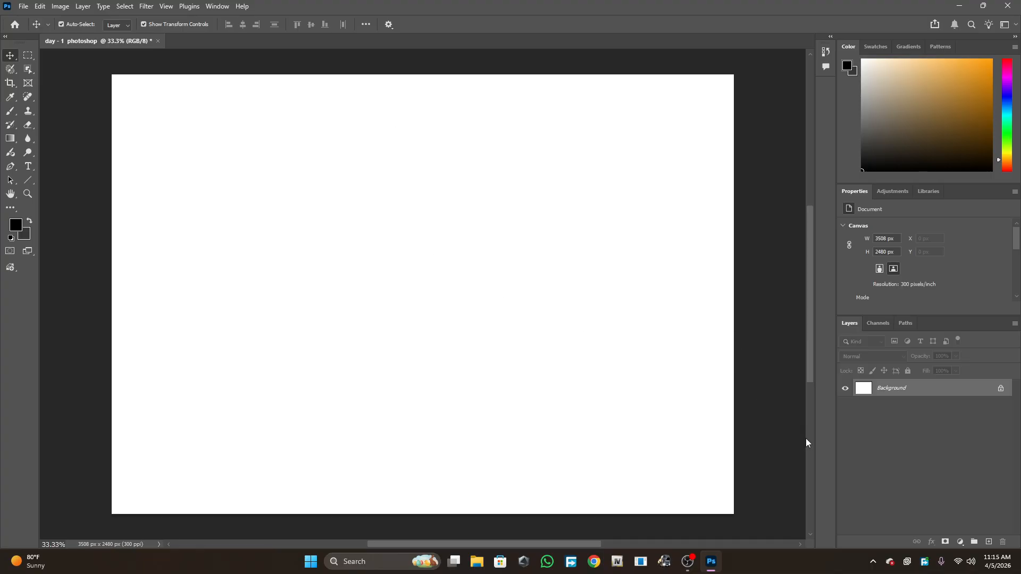
# - Select the Rectangular Marquee tool and add a new empty layer above the background
pyautogui.click(28, 56)
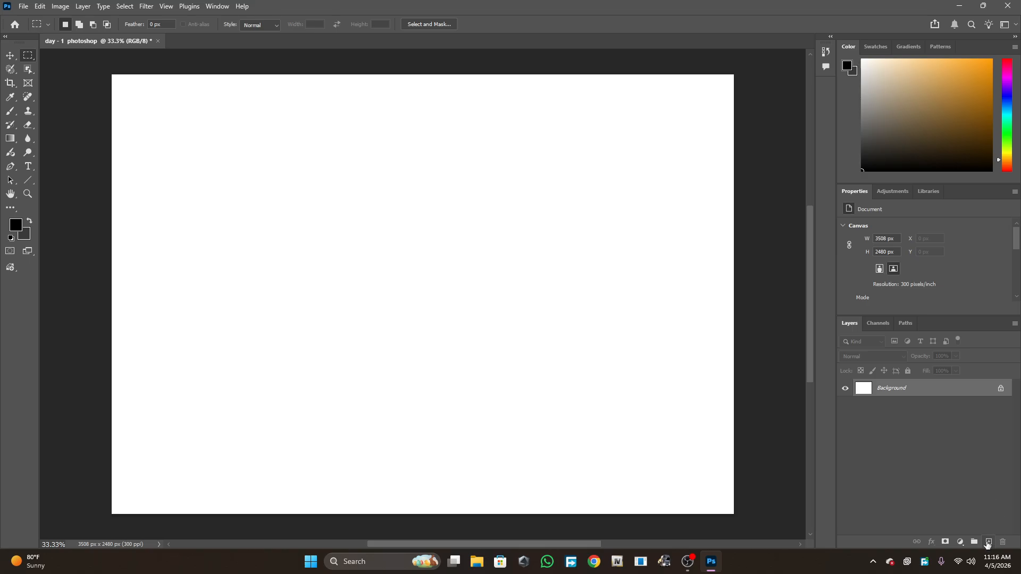
pyautogui.click(989, 542)
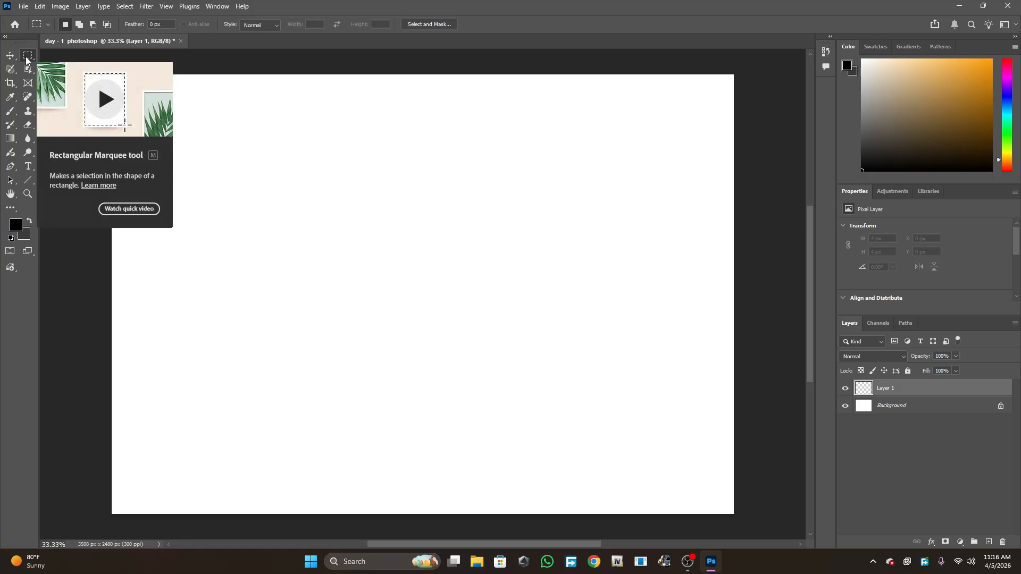
# - Set the foreground colour to black and the background colour to grey #636363
pyautogui.click(29, 223)
pyautogui.click(29, 221)
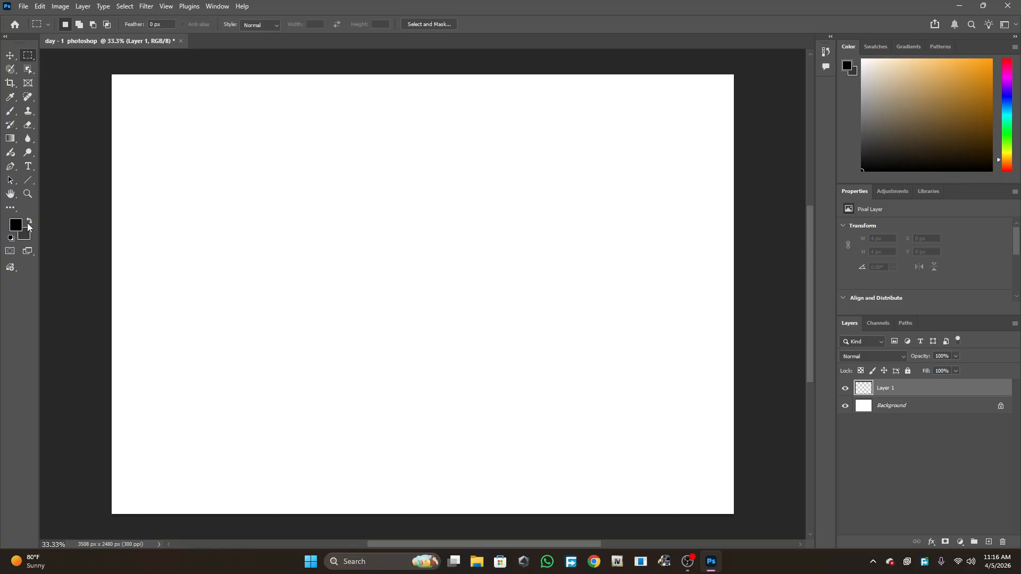
pyautogui.click(15, 225)
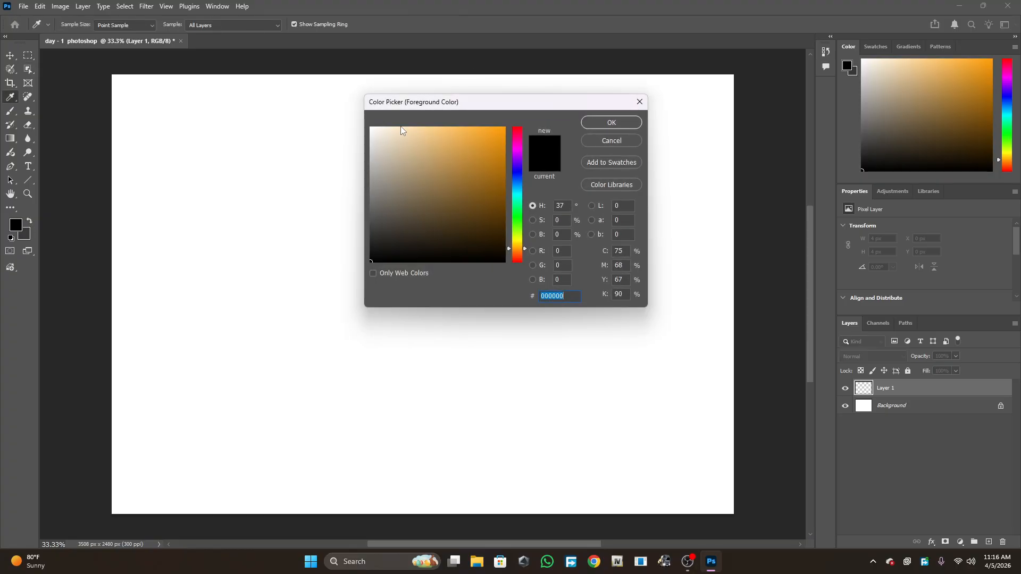
pyautogui.moveTo(387, 232); pyautogui.dragTo(355, 282)
pyautogui.click(606, 122)
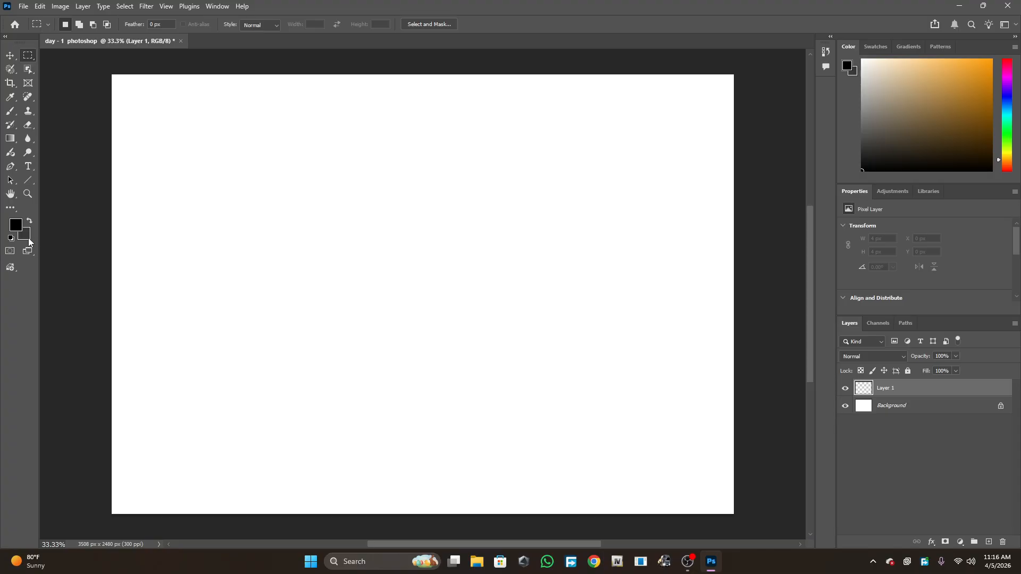
pyautogui.click(25, 236)
pyautogui.moveTo(387, 240)
pyautogui.mouseDown()
pyautogui.moveTo(373, 233)
pyautogui.moveTo(372, 209)
pyautogui.mouseUp()
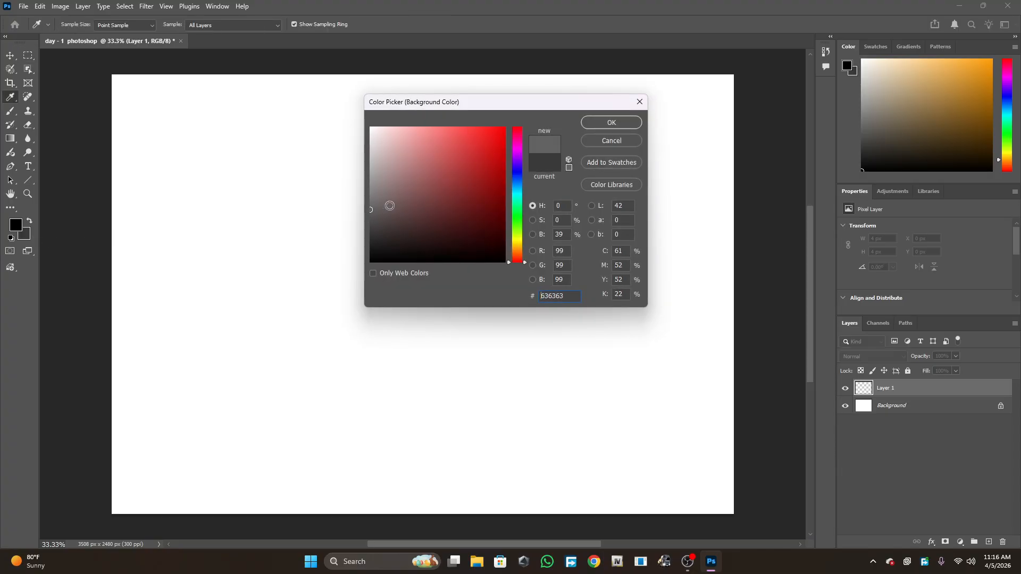
pyautogui.click(609, 124)
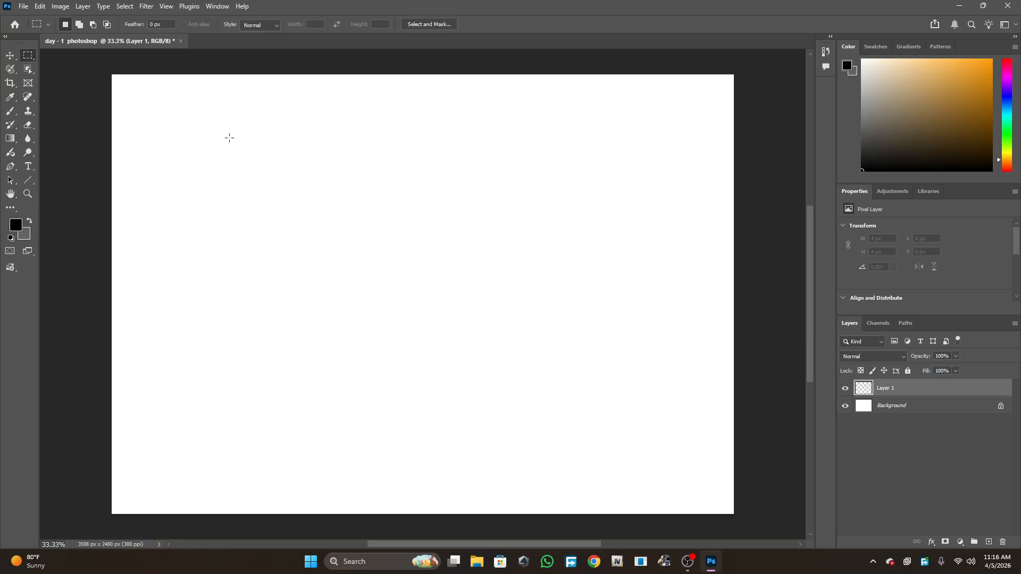
# - Draw a rectangular selection about 1806 × 982 px on the new layer and fill it with black
pyautogui.moveTo(229, 138); pyautogui.dragTo(549, 312)
pyautogui.hotkey('alt', 'BackSpace')
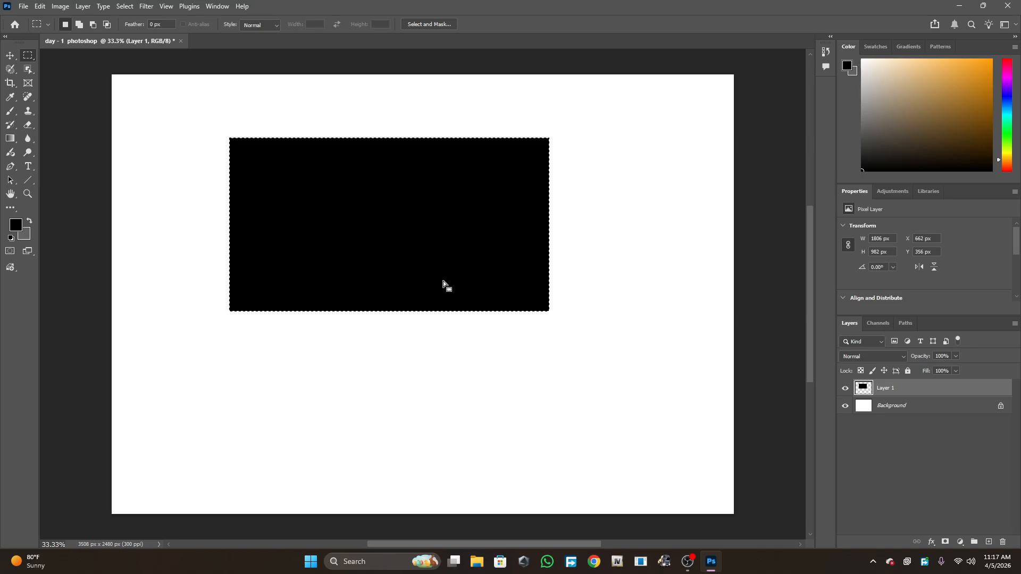
# - Deselect, draw a slightly smaller selection about 1752 × 922 px inside the black rectangle and fill it with grey
pyautogui.hotkey('ctrl', 'd')
pyautogui.moveTo(234, 143); pyautogui.dragTo(544, 305)
pyautogui.hotkey('ctrl', 'BackSpace')
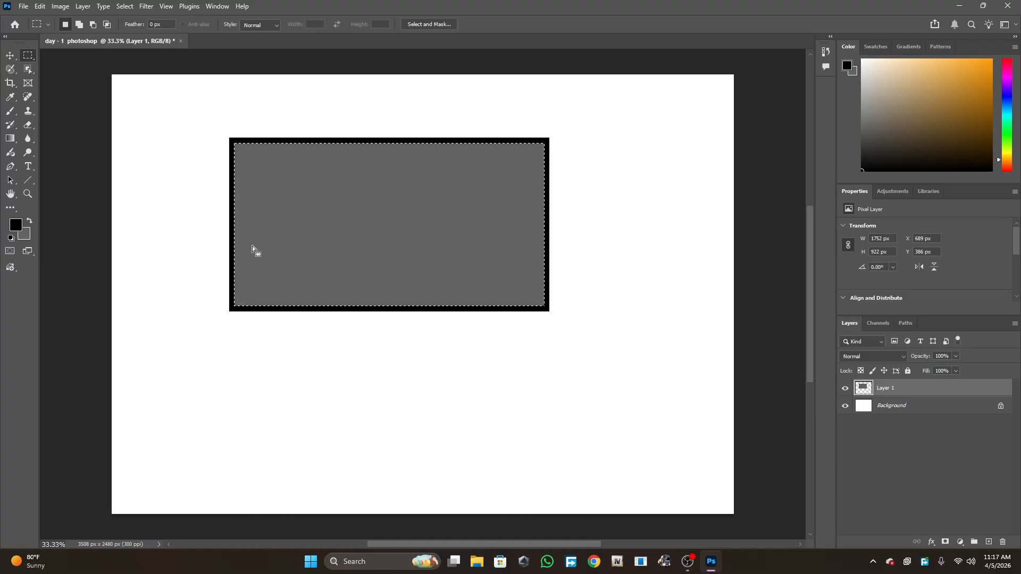
# - Try to move the framed rectangle with the Move tool while no layer is selected, dismissing the warning
pyautogui.click(10, 56)
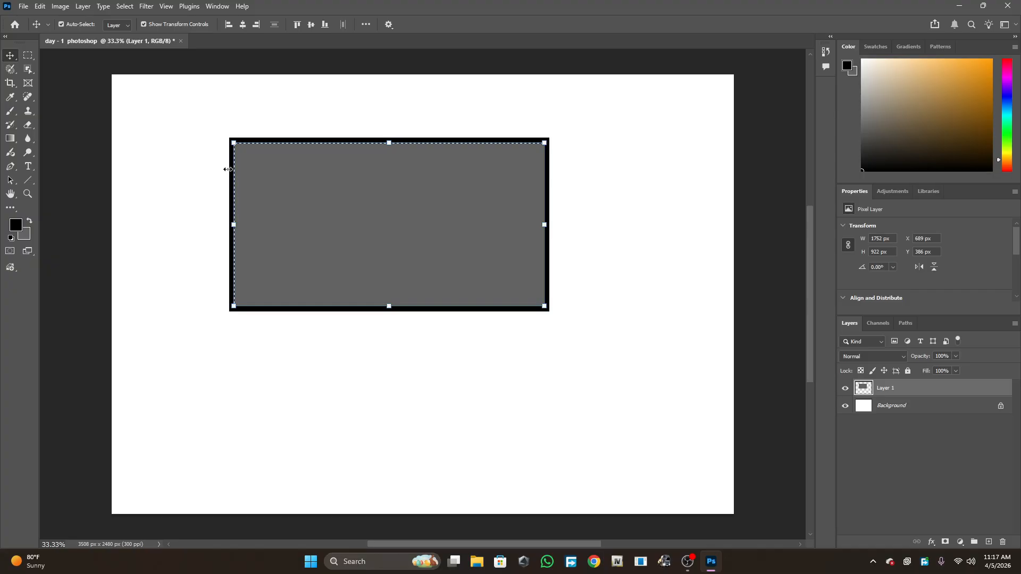
pyautogui.hotkey('ctrl', 'd')
pyautogui.click(210, 198)
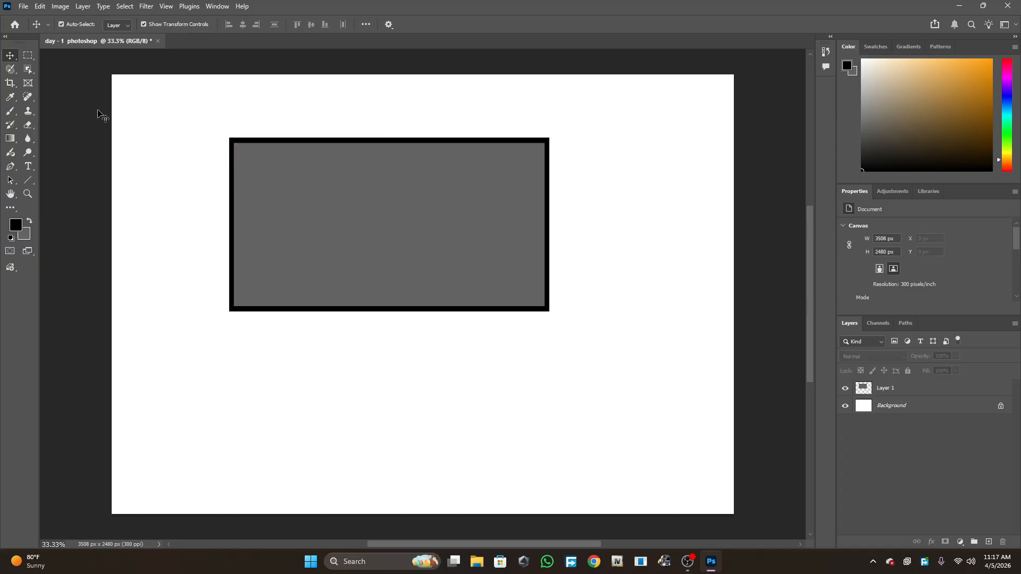
pyautogui.keyDown('ctrl'); pyautogui.click(305, 206); pyautogui.keyUp('ctrl')
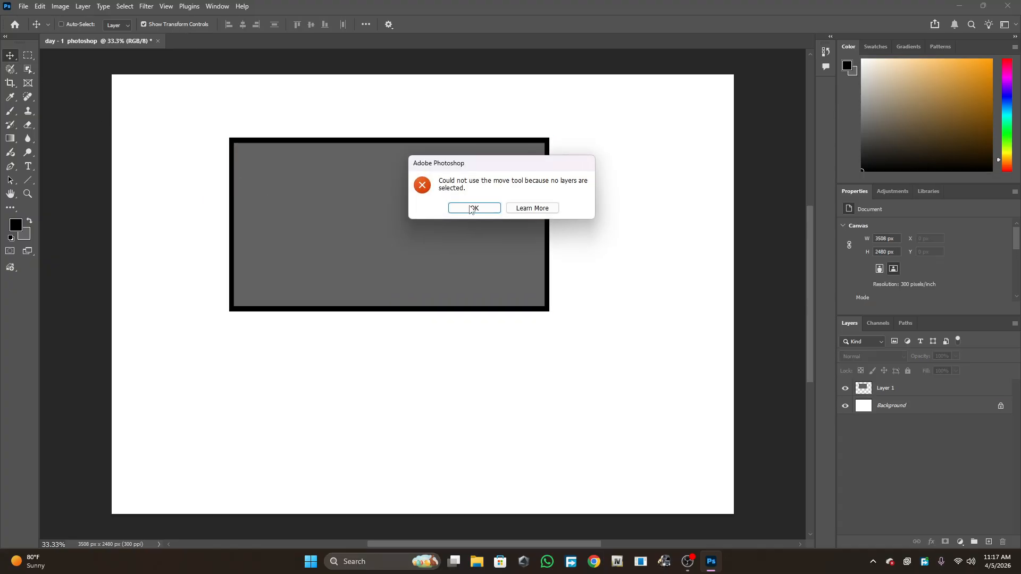
pyautogui.click(488, 212)
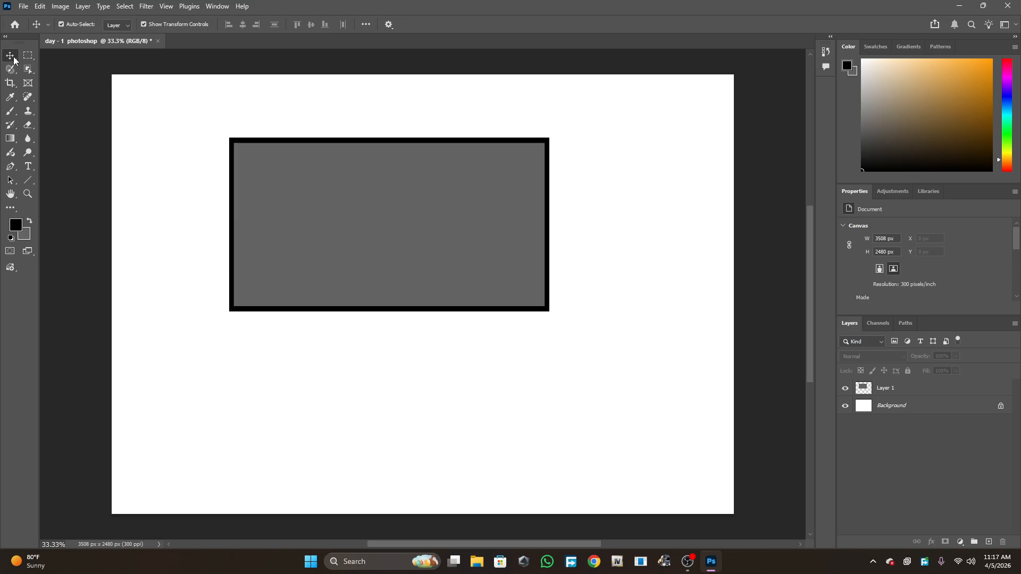
# - Move the rectangle's layer, then undo the move, the deselection and the grey fill
pyautogui.click(376, 264)
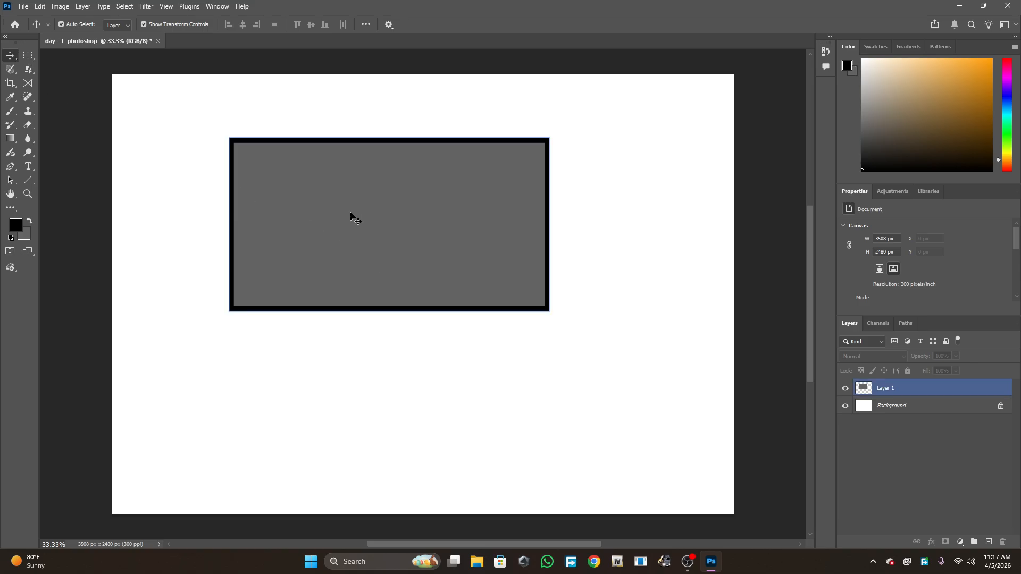
pyautogui.moveTo(351, 216); pyautogui.dragTo(391, 200)
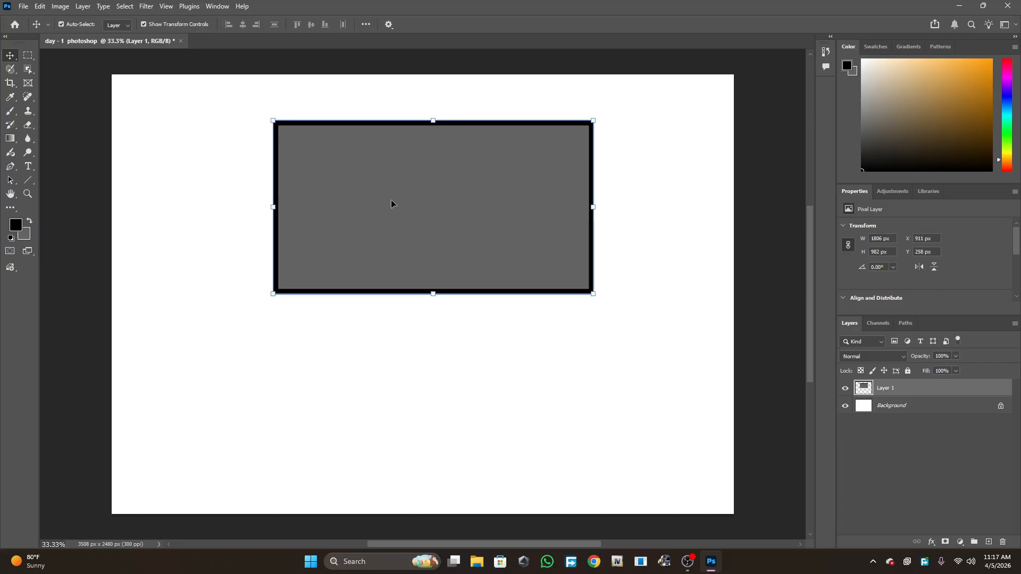
pyautogui.hotkey('ctrl', 'z')
pyautogui.hotkey('ctrl', 'z')
pyautogui.hotkey('ctrl', 'z')
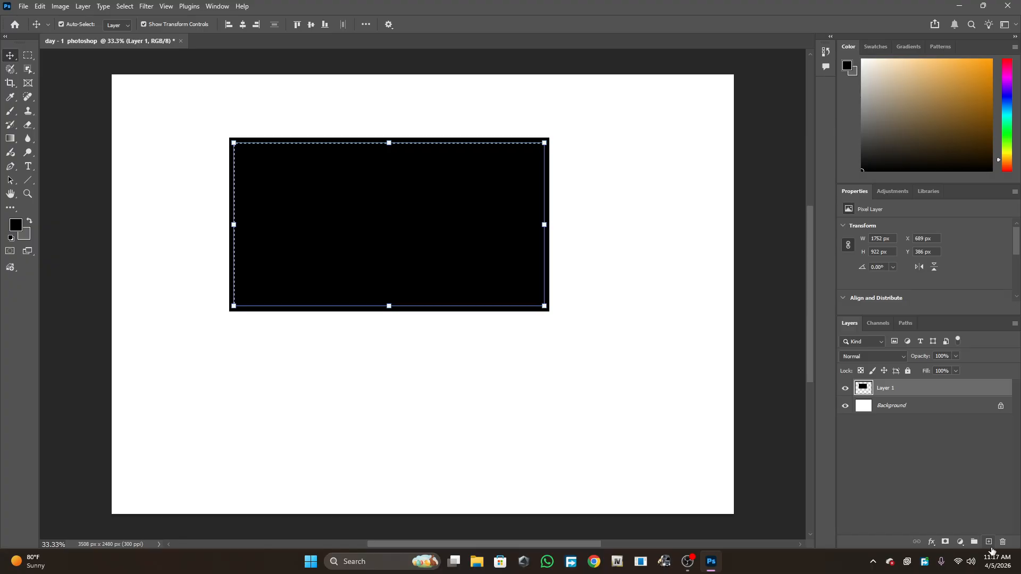
# - Add a new layer and fill the inner selection on it with the grey background colour
pyautogui.click(987, 542)
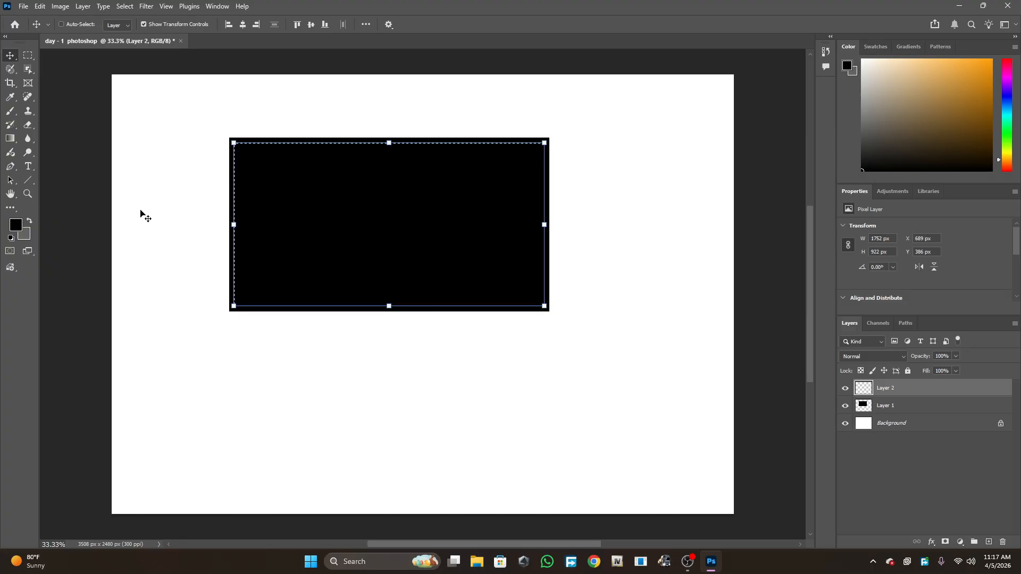
pyautogui.hotkey('ctrl', 'BackSpace')
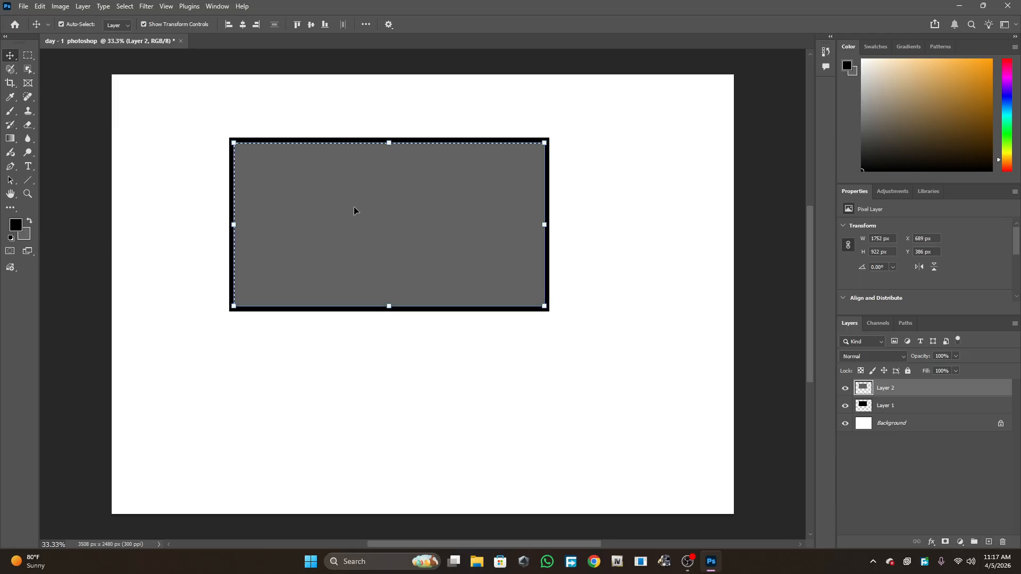
pyautogui.moveTo(354, 211)
pyautogui.mouseDown()
pyautogui.moveTo(372, 247)
pyautogui.moveTo(407, 426)
pyautogui.moveTo(322, 121)
pyautogui.moveTo(373, 313)
pyautogui.moveTo(161, 289)
pyautogui.moveTo(369, 285)
pyautogui.moveTo(359, 207)
pyautogui.mouseUp()
pyautogui.click(200, 250)
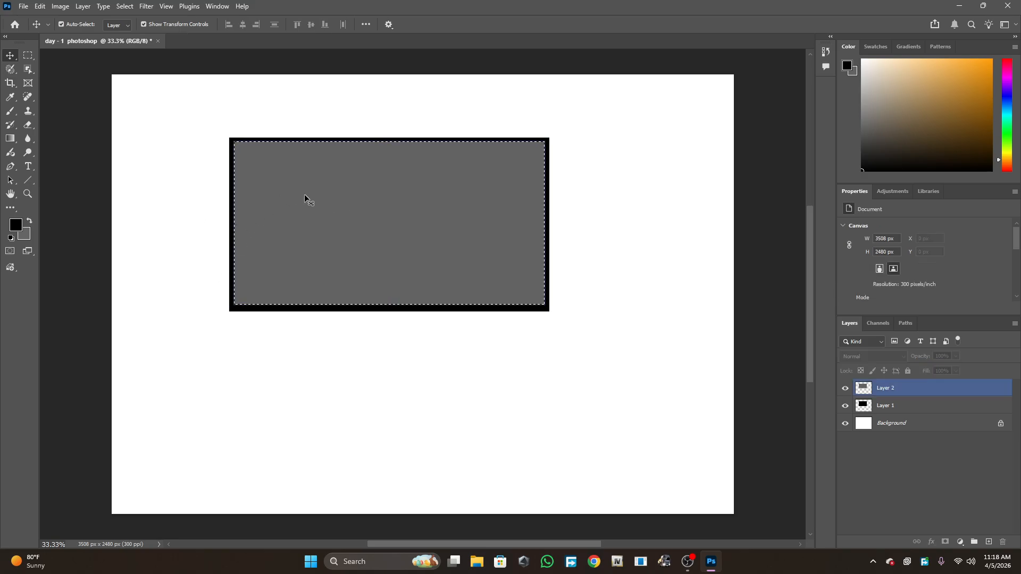
pyautogui.click(218, 221)
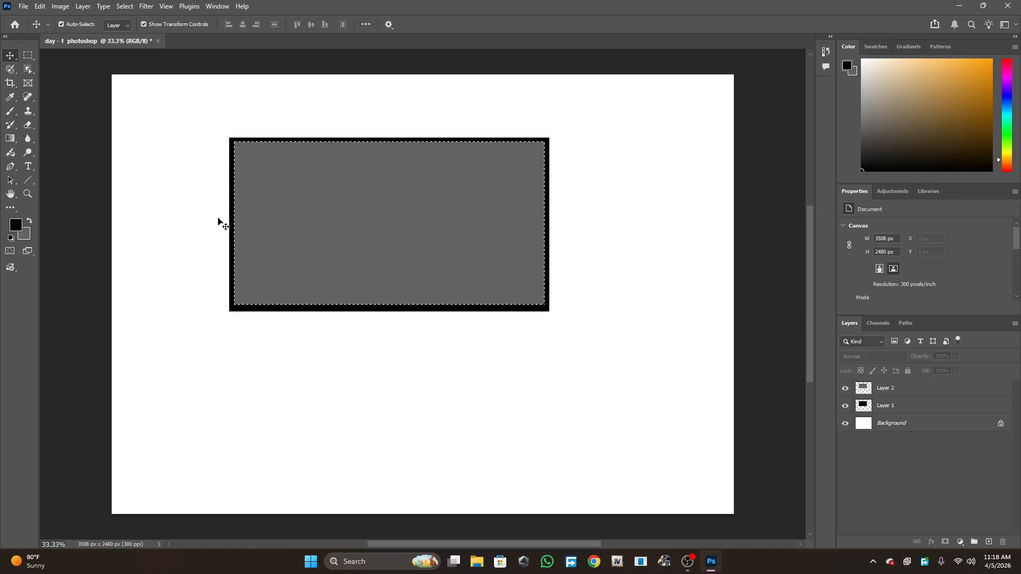
pyautogui.press('ctrl')
# - Add a new layer and fill a selection about 339 × 157 px below the frame with black as the stand neck
pyautogui.click(986, 543)
pyautogui.click(30, 58)
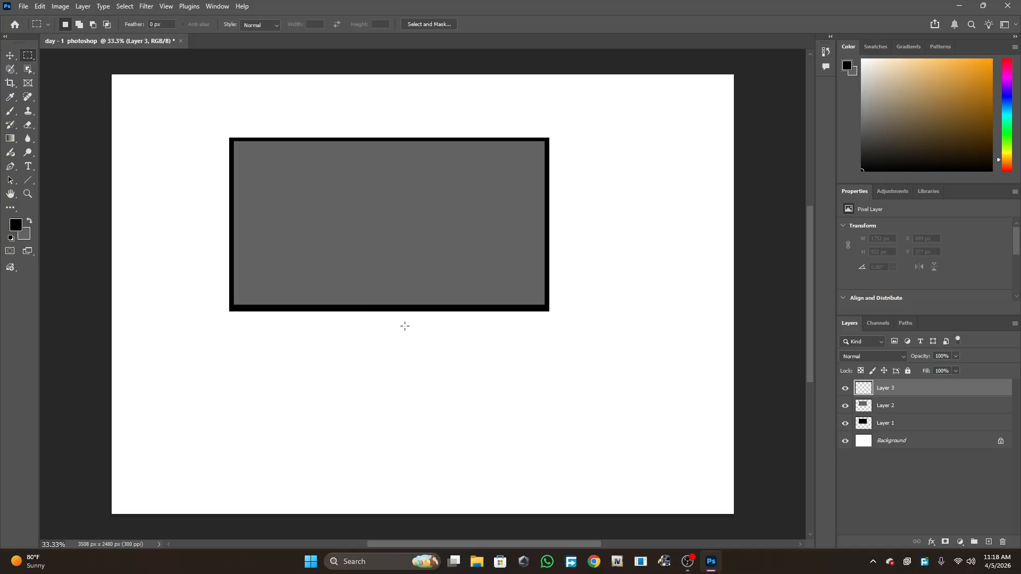
pyautogui.moveTo(367, 310); pyautogui.dragTo(427, 338)
pyautogui.hotkey('alt', 'BackSpace')
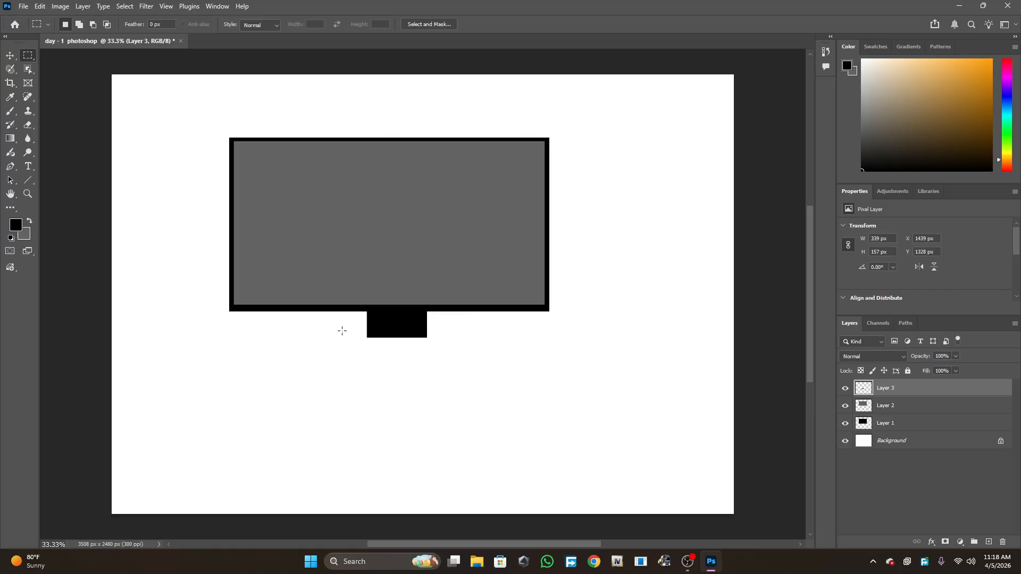
# - Add another layer, fill a selection about 696 × 55 px under the neck with black as the base, and deselect
pyautogui.click(989, 542)
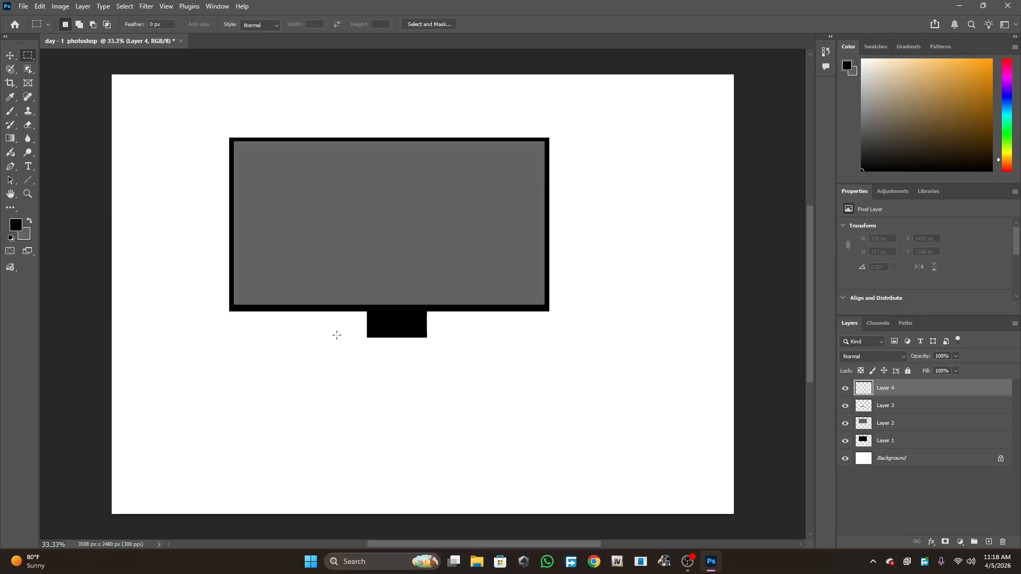
pyautogui.moveTo(335, 334); pyautogui.dragTo(456, 344)
pyautogui.hotkey('alt', 'BackSpace')
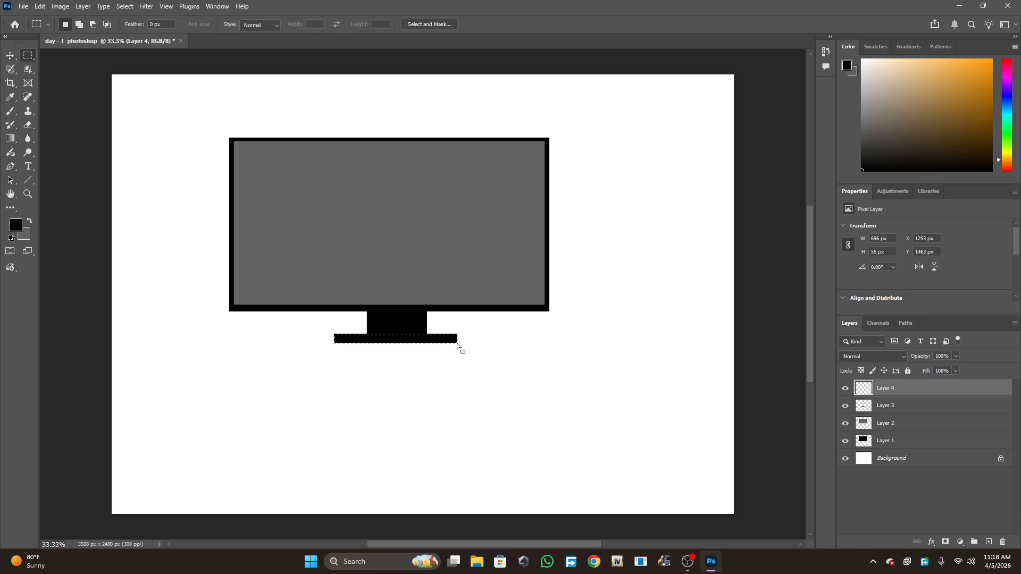
pyautogui.hotkey('ctrl', 'd')
pyautogui.click(10, 56)
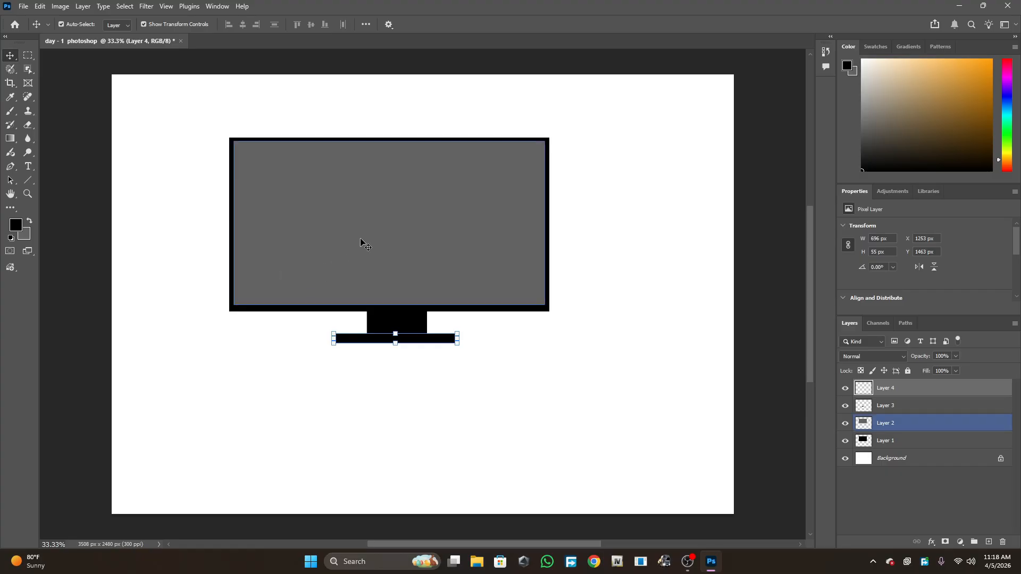
# - Pull the frame, screen, neck and base layers apart and reassemble them into a monitor higher on the canvas
pyautogui.click(332, 383)
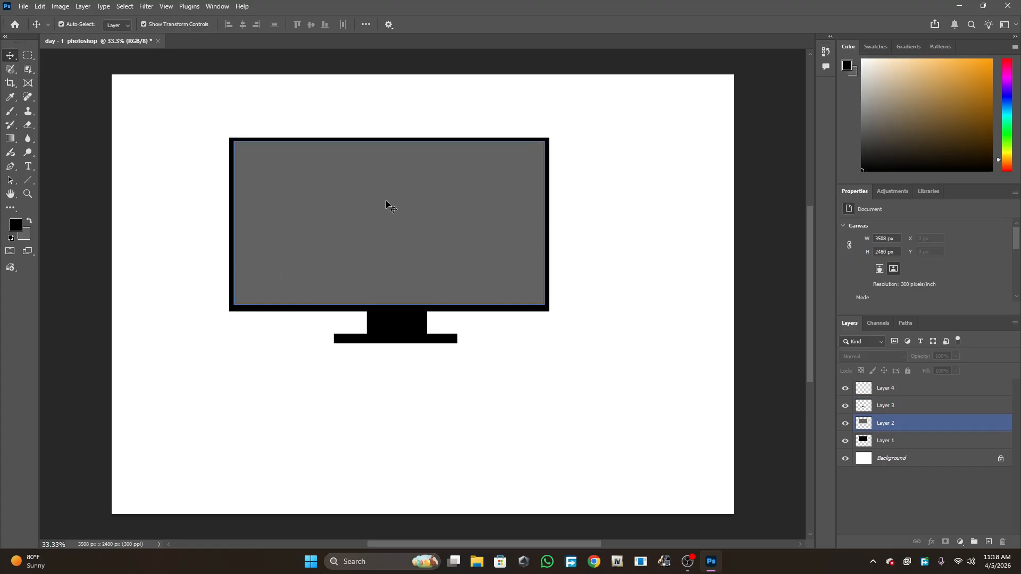
pyautogui.moveTo(403, 229); pyautogui.dragTo(592, 437)
pyautogui.moveTo(514, 248); pyautogui.dragTo(523, 197)
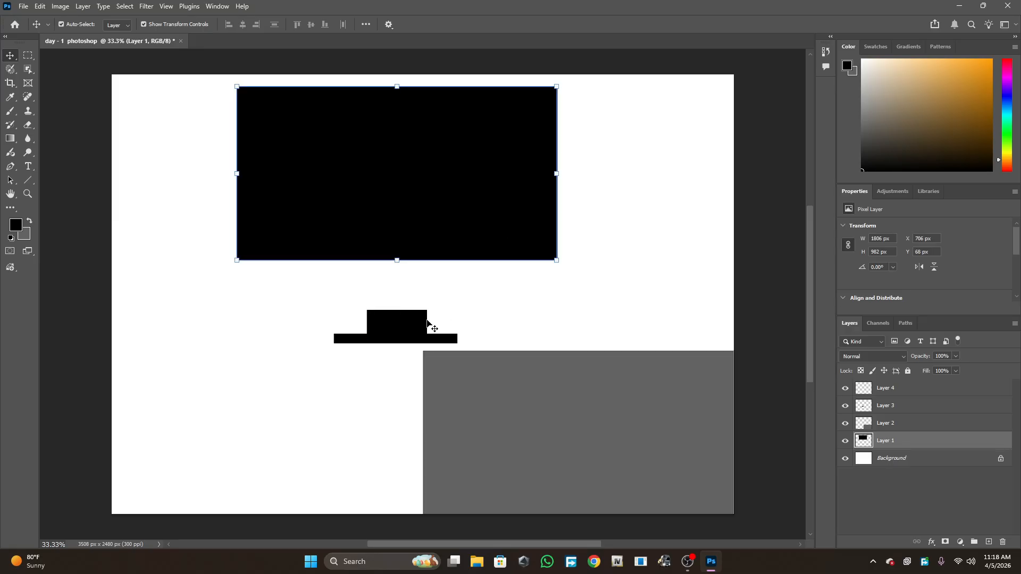
pyautogui.moveTo(390, 320); pyautogui.dragTo(194, 320)
pyautogui.moveTo(397, 339); pyautogui.dragTo(314, 403)
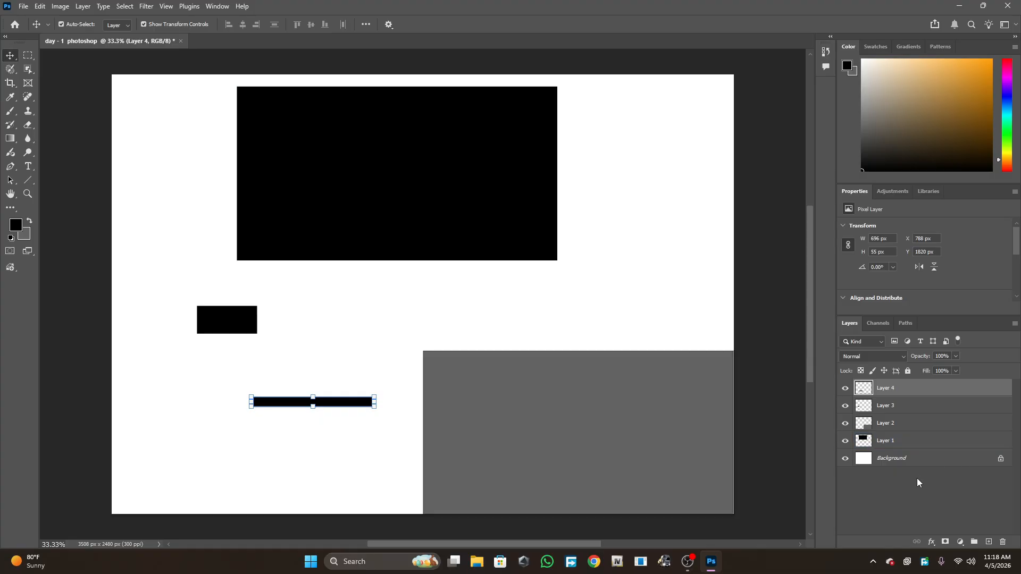
pyautogui.moveTo(366, 165); pyautogui.dragTo(381, 187)
pyautogui.moveTo(491, 178); pyautogui.dragTo(394, 174)
pyautogui.moveTo(542, 435); pyautogui.dragTo(388, 181)
pyautogui.click(267, 322)
pyautogui.moveTo(224, 323); pyautogui.dragTo(427, 289)
pyautogui.moveTo(330, 405); pyautogui.dragTo(442, 297)
pyautogui.click(426, 353)
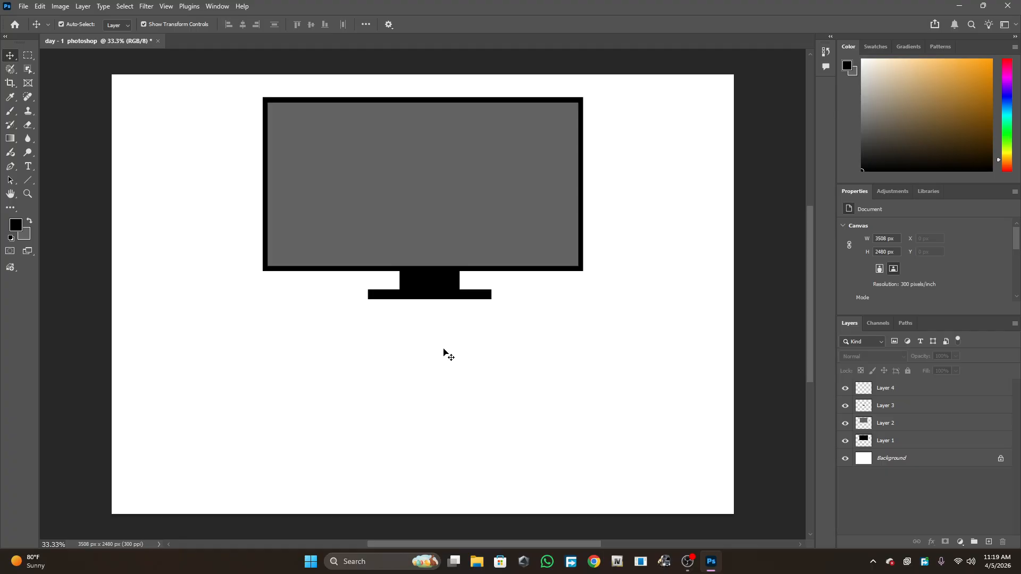
# - Select all four monitor layers together and shift the whole monitor slightly down
pyautogui.moveTo(213, 85); pyautogui.dragTo(363, 168)
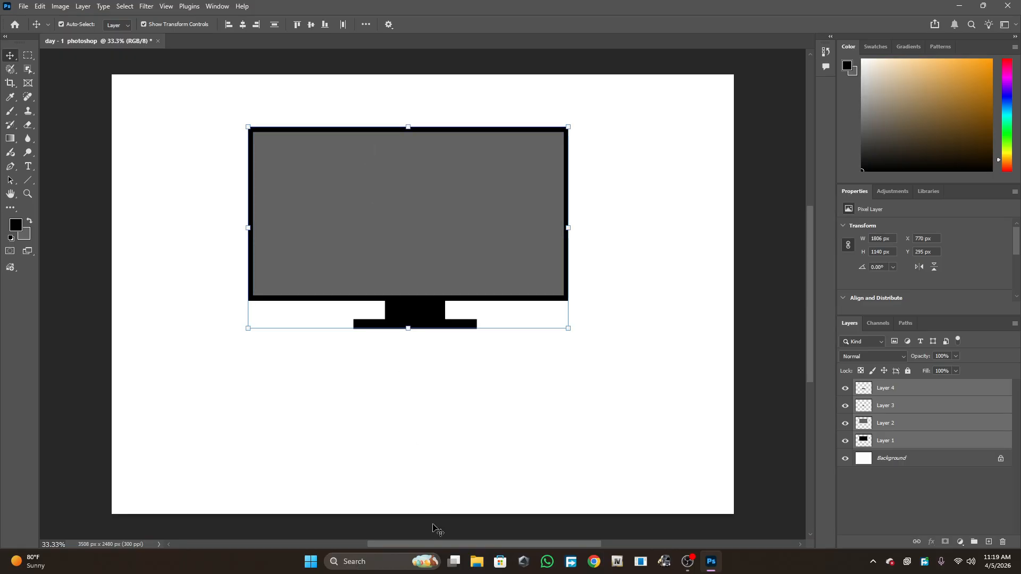
pyautogui.click(404, 562)
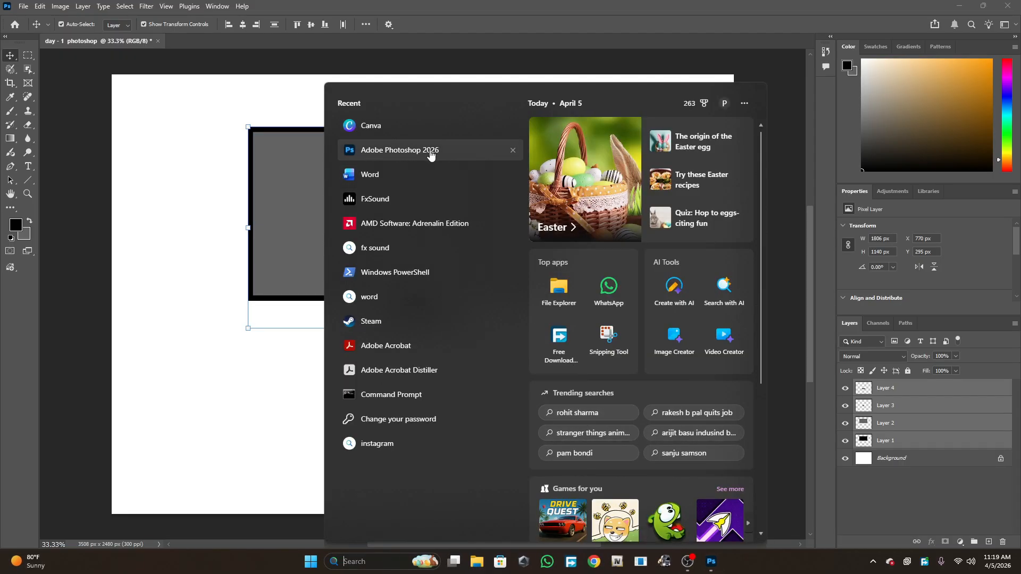
pyautogui.click(123, 229)
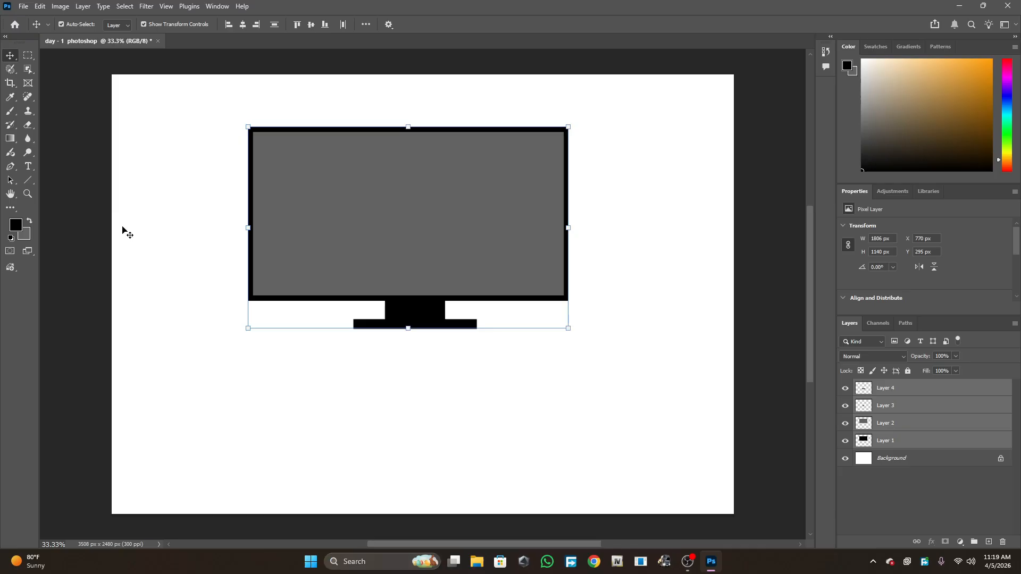
# - Pull the monitor parts apart again, then undo the moves
pyautogui.click(208, 224)
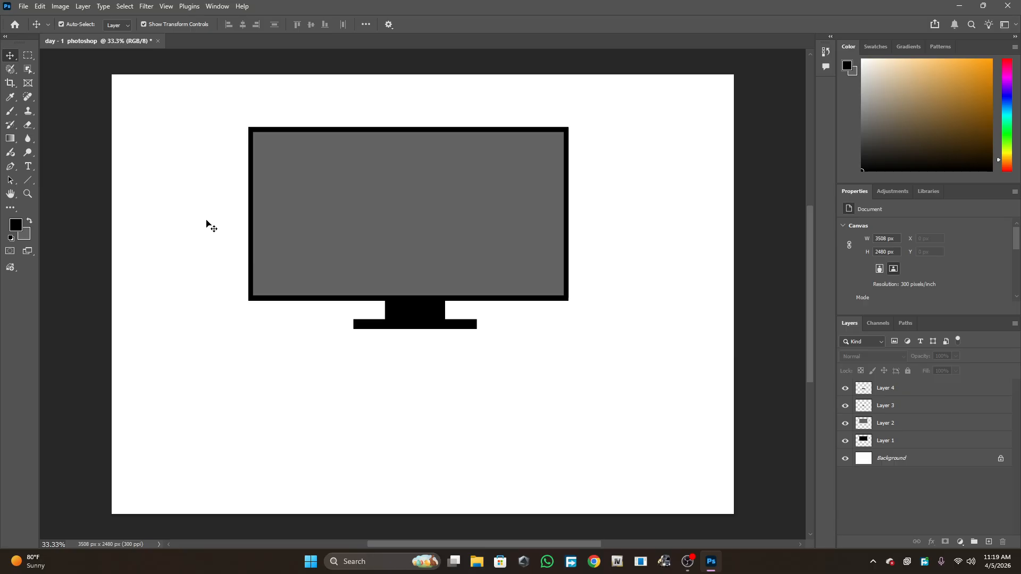
pyautogui.click(319, 259)
pyautogui.moveTo(378, 221); pyautogui.dragTo(324, 392)
pyautogui.moveTo(333, 172); pyautogui.dragTo(209, 200)
pyautogui.moveTo(394, 199); pyautogui.dragTo(436, 99)
pyautogui.moveTo(416, 425); pyautogui.dragTo(427, 465)
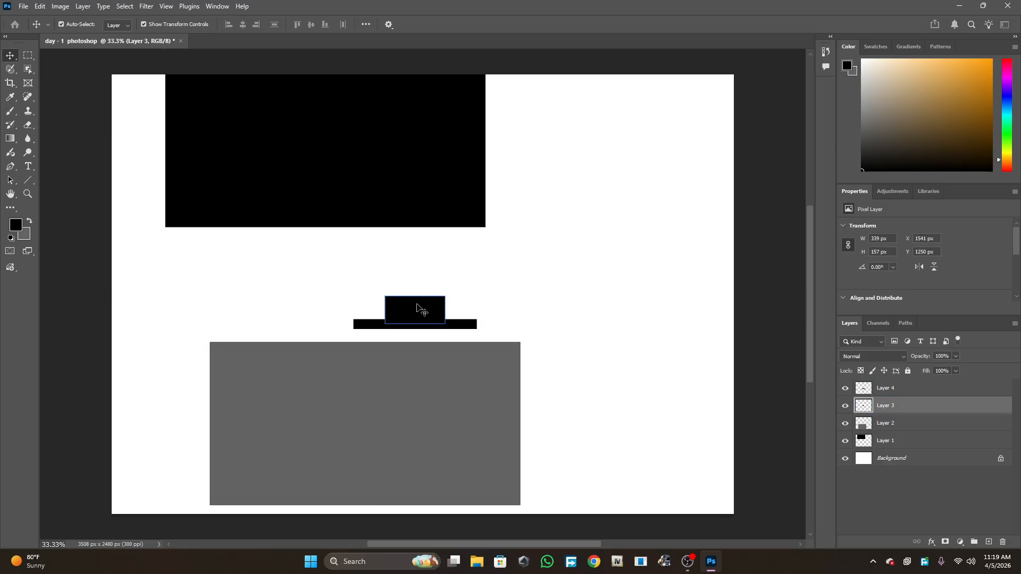
pyautogui.moveTo(417, 305); pyautogui.dragTo(480, 271)
pyautogui.moveTo(433, 326); pyautogui.dragTo(378, 325)
pyautogui.click(28, 56)
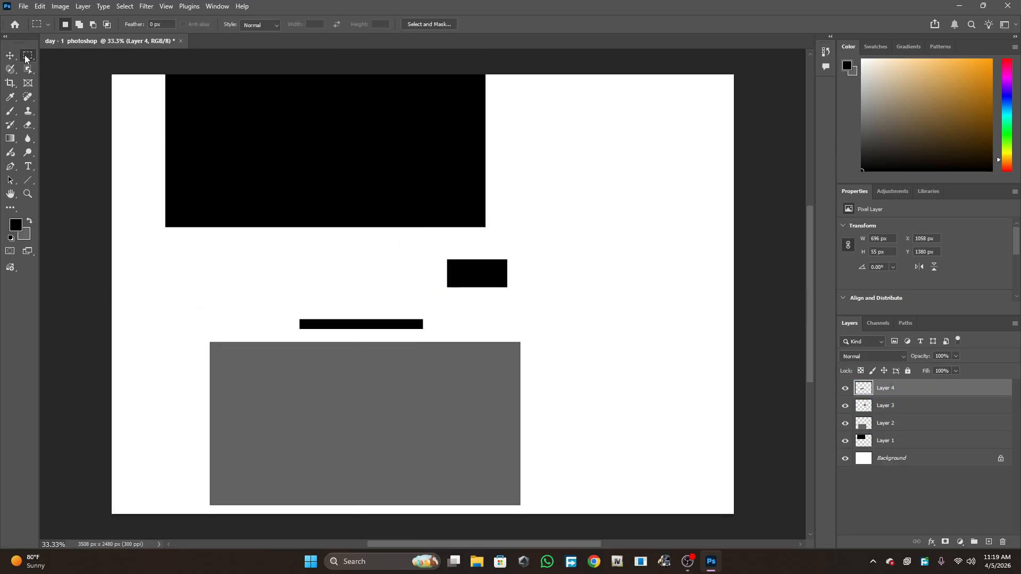
pyautogui.click(890, 409)
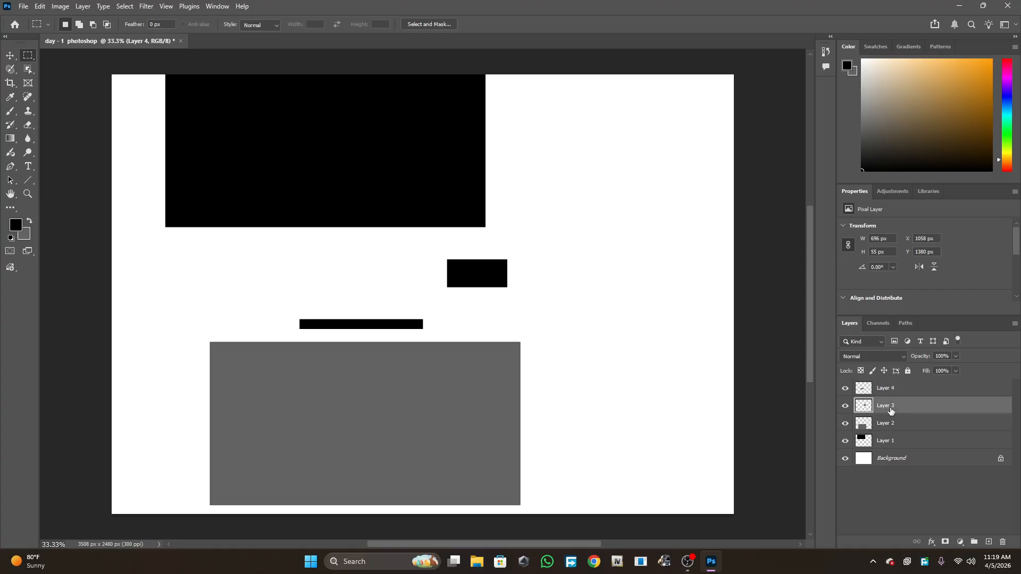
pyautogui.click(885, 425)
pyautogui.click(886, 442)
pyautogui.click(887, 458)
pyautogui.click(884, 427)
pyautogui.click(890, 391)
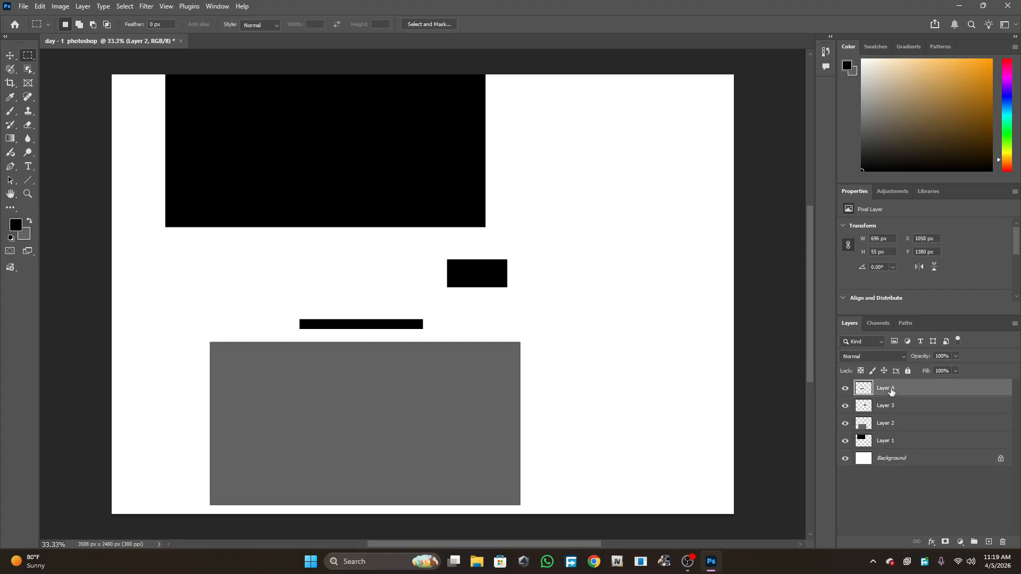
pyautogui.hotkey('ctrl', 'z')
pyautogui.hotkey('ctrl', 'z')
pyautogui.hotkey('ctrl', 'z')
pyautogui.hotkey('ctrl', 'z')
pyautogui.hotkey('ctrl', 'z')
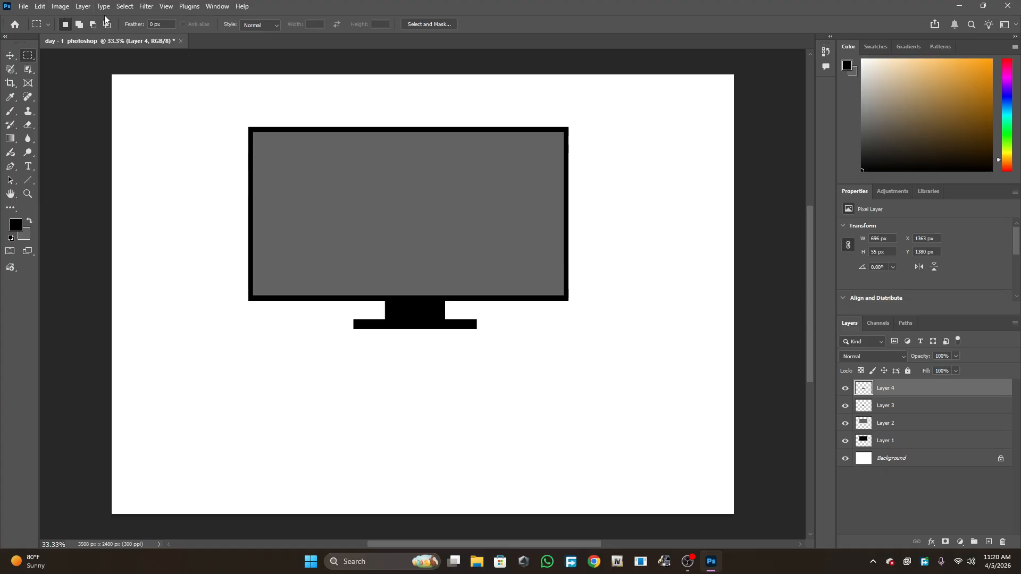
# - Create a new A4 print document in landscape orientation, 11.693 × 8.268 inches at 300 ppi
pyautogui.click(24, 10)
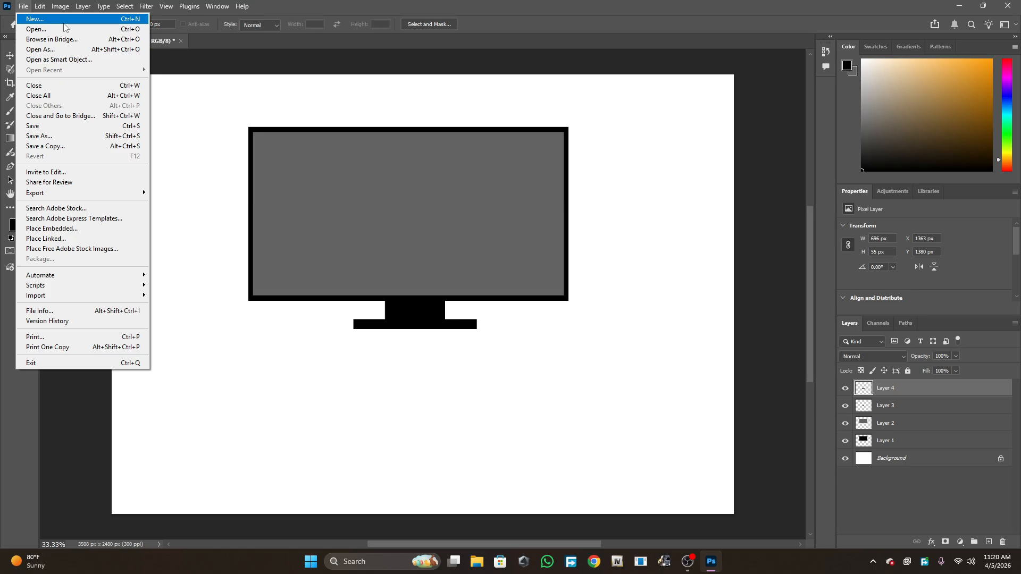
pyautogui.click(126, 140)
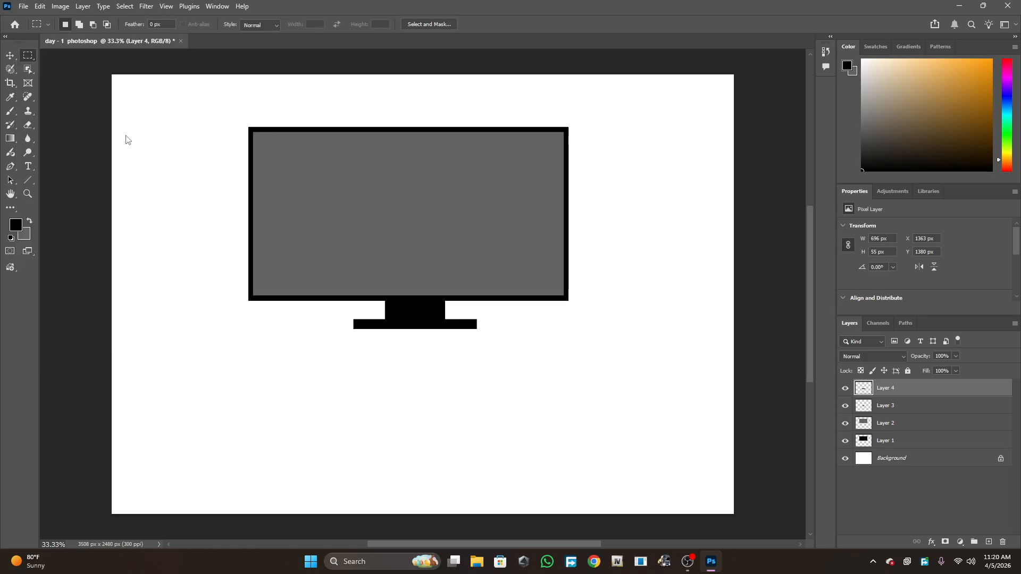
pyautogui.hotkey('ctrl', 'n')
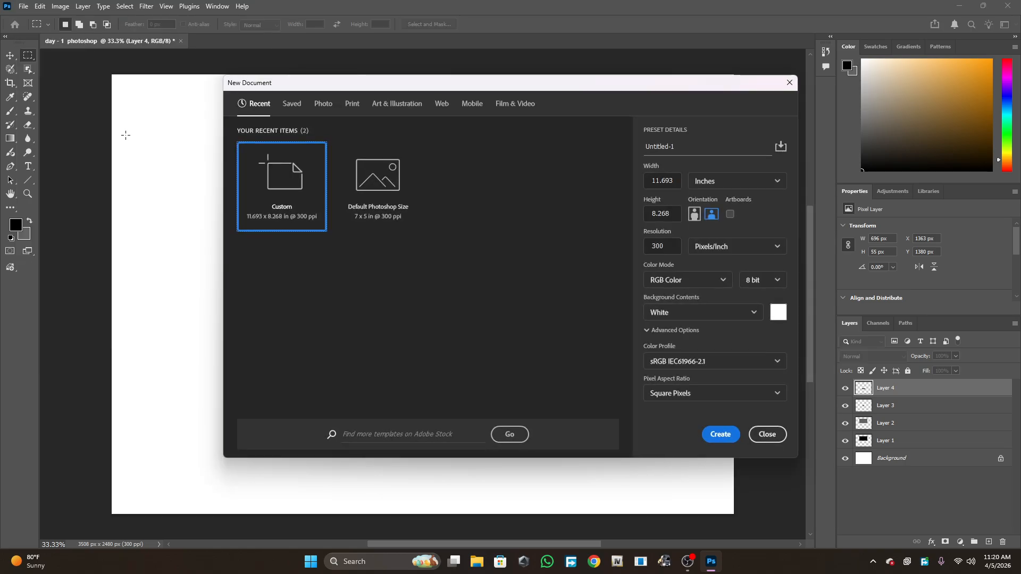
pyautogui.click(352, 104)
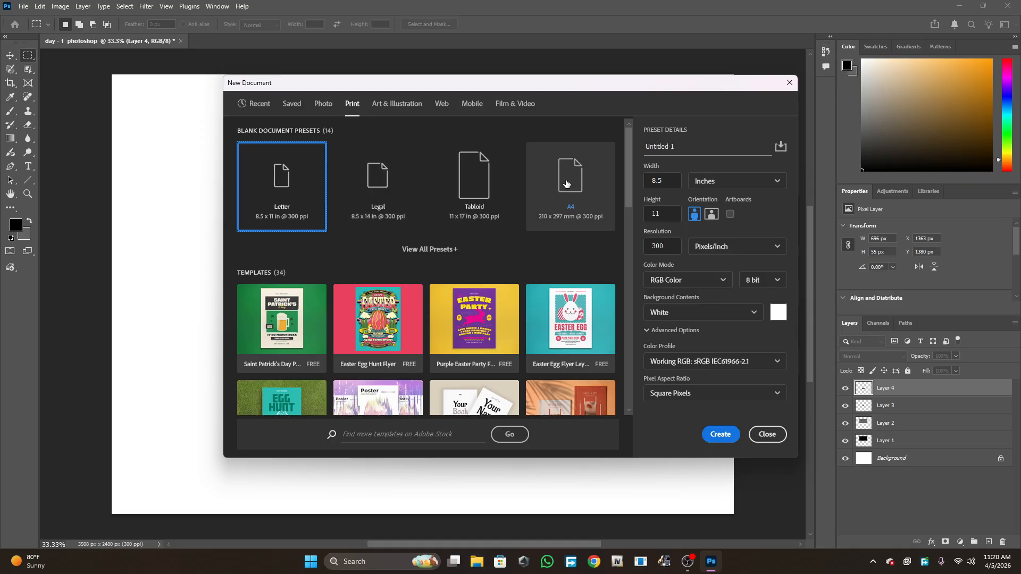
pyautogui.click(566, 184)
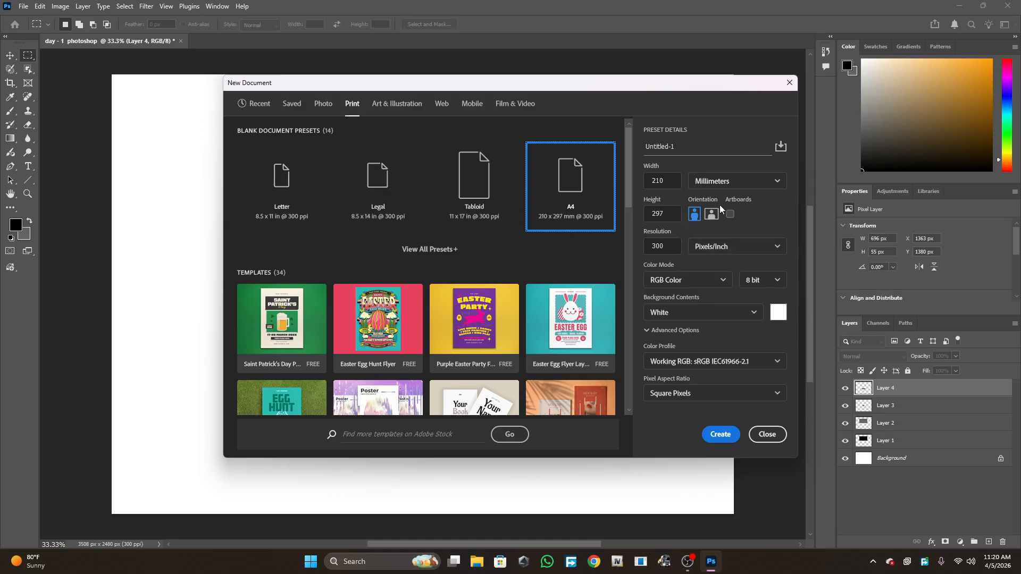
pyautogui.click(711, 213)
pyautogui.click(713, 181)
pyautogui.click(722, 220)
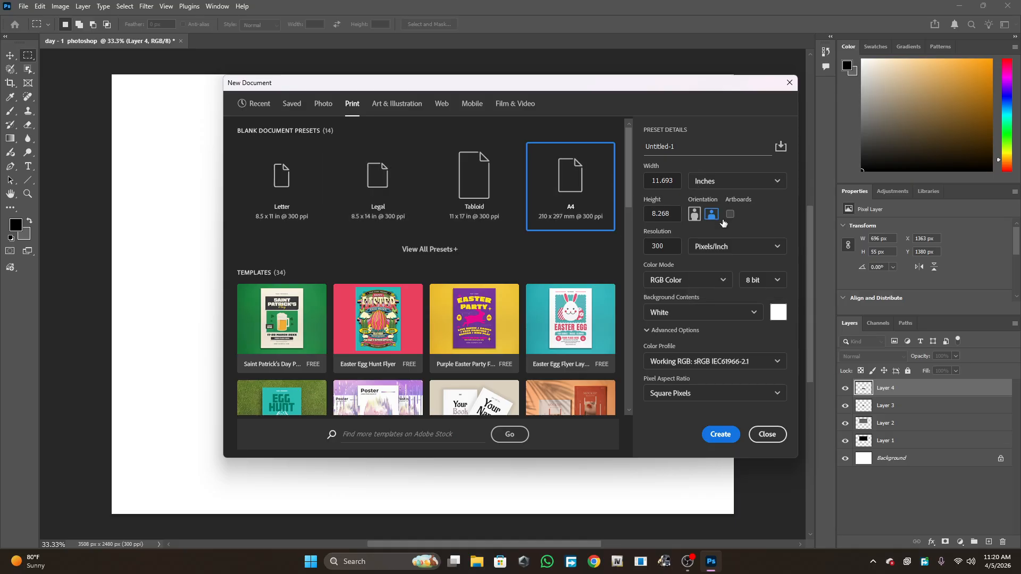
pyautogui.click(721, 437)
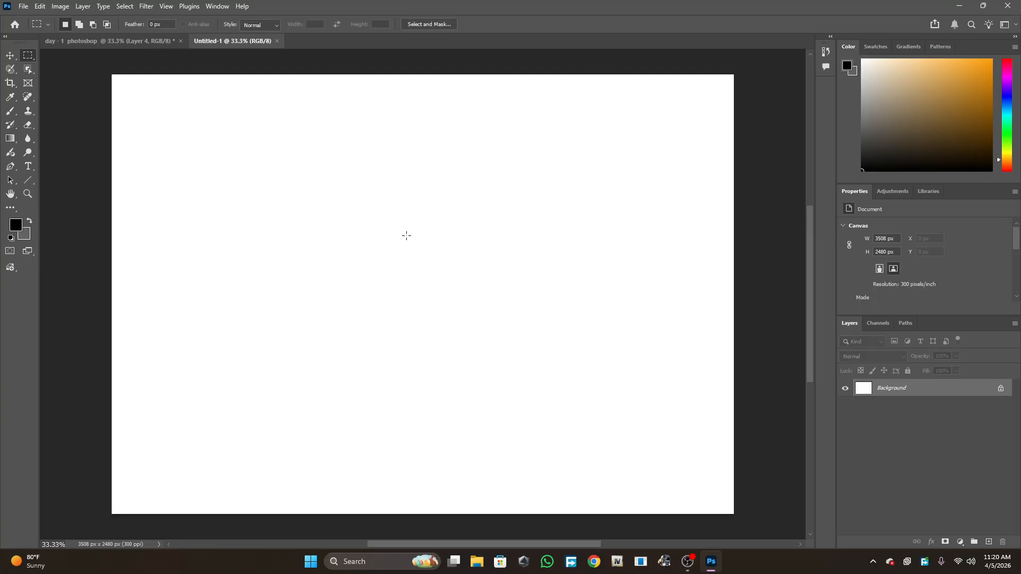
# - Switch back and forth between the monitor document and the new blank document
pyautogui.click(94, 41)
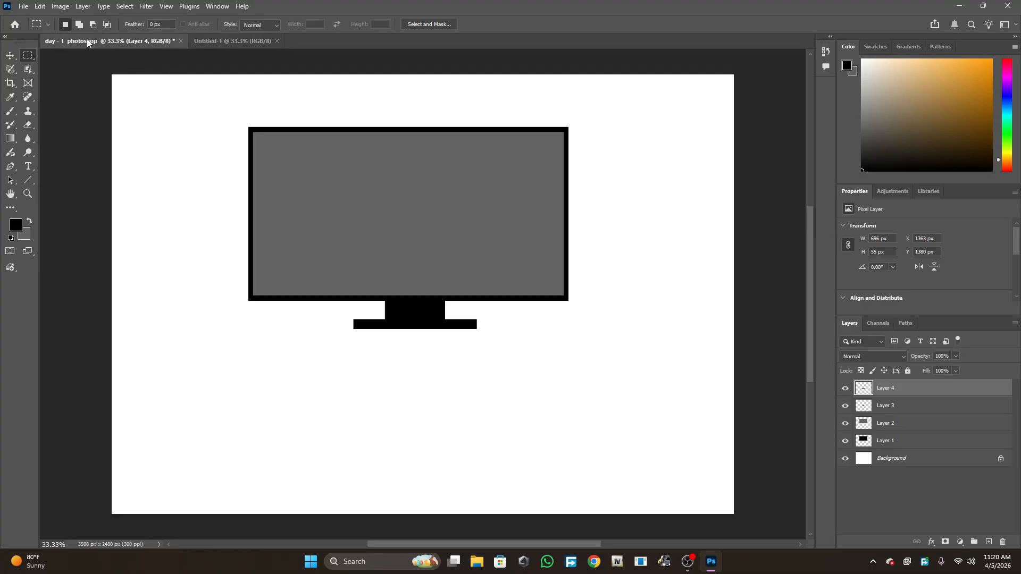
pyautogui.click(211, 44)
pyautogui.click(160, 42)
pyautogui.click(225, 41)
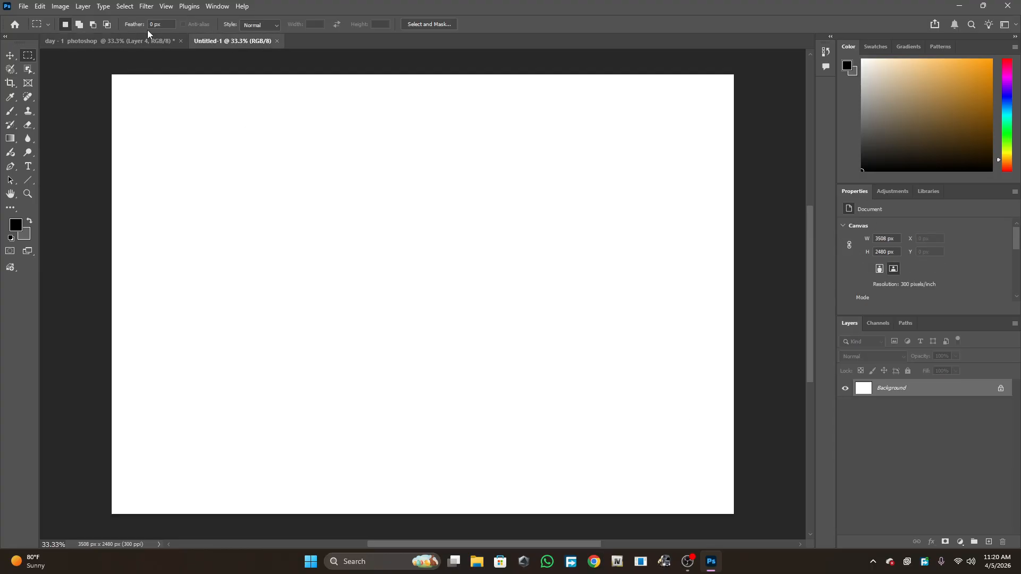
pyautogui.click(148, 41)
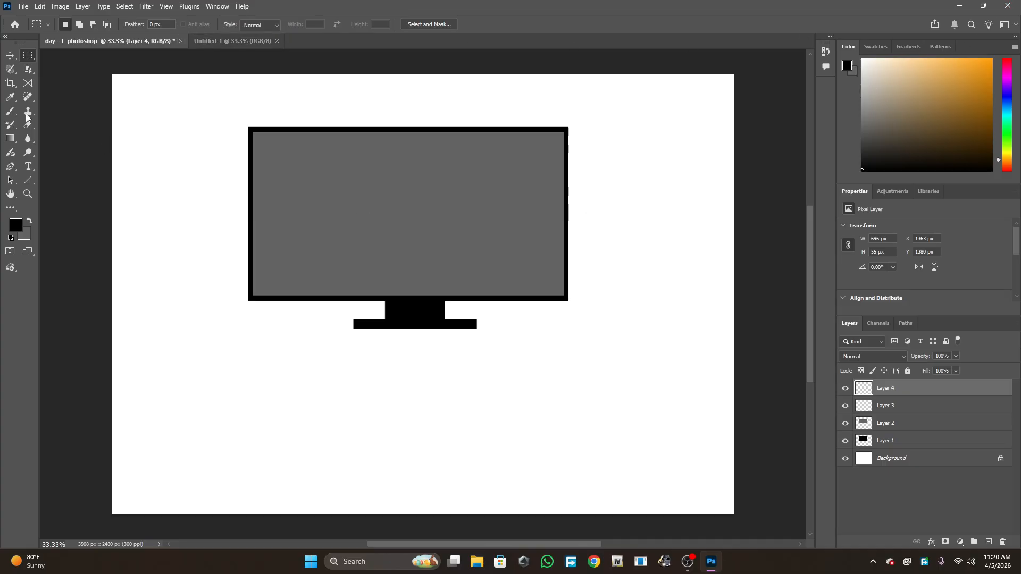
pyautogui.click(234, 41)
pyautogui.click(185, 45)
pyautogui.click(207, 42)
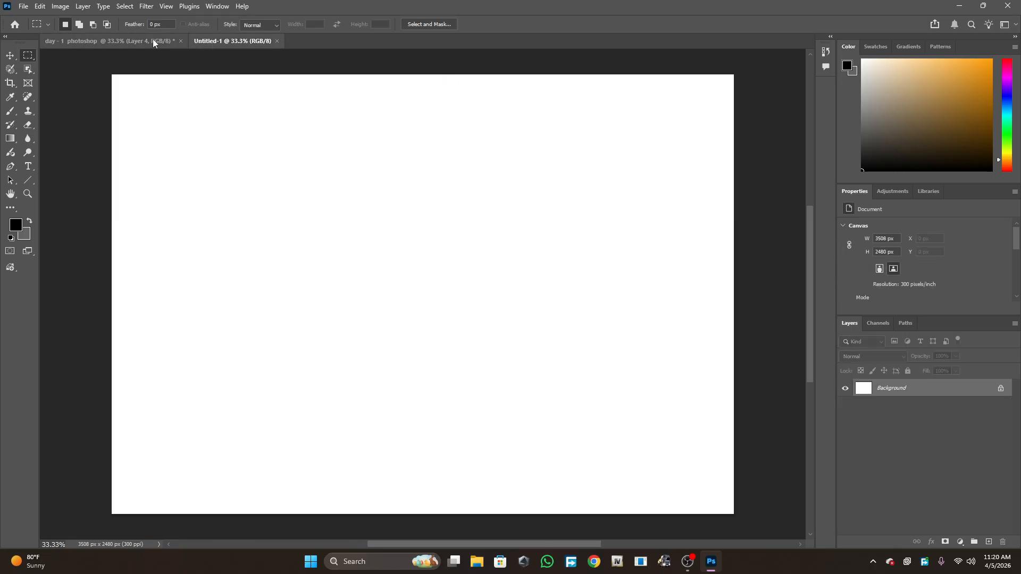
pyautogui.click(152, 40)
pyautogui.click(202, 41)
pyautogui.click(165, 41)
pyautogui.click(215, 39)
pyautogui.click(162, 43)
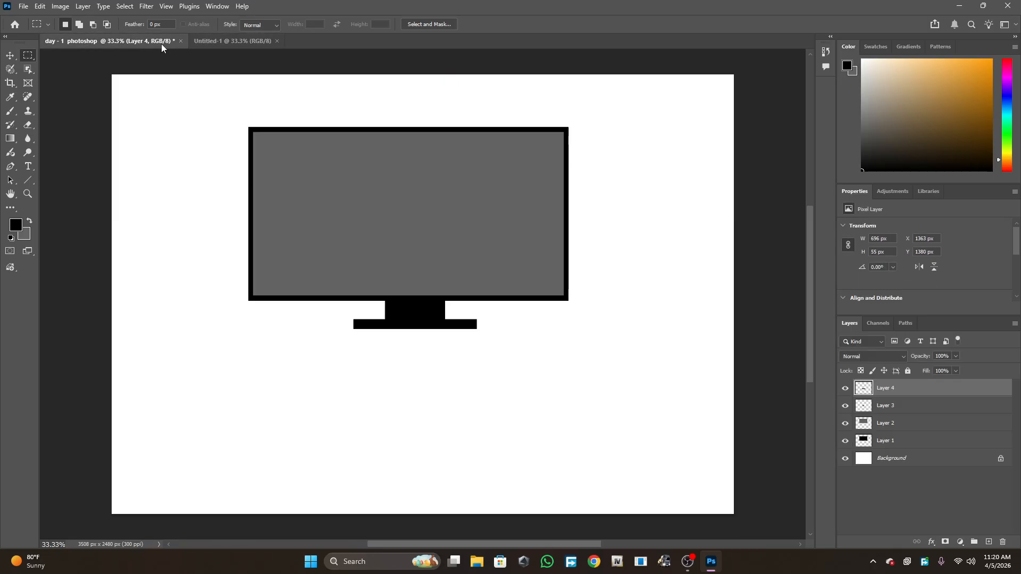
# - Close the monitor document without saving its changes
pyautogui.click(180, 41)
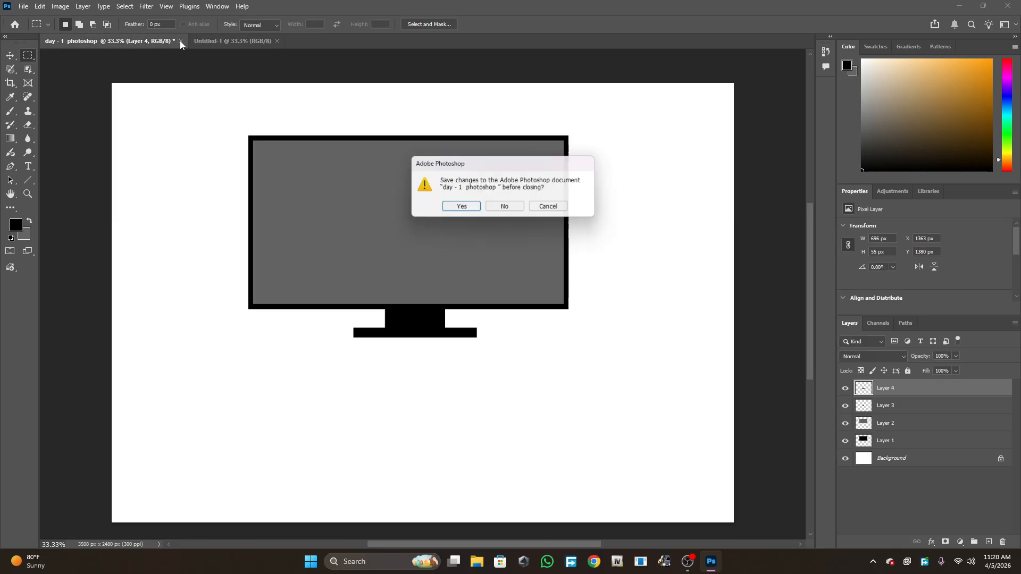
pyautogui.click(513, 210)
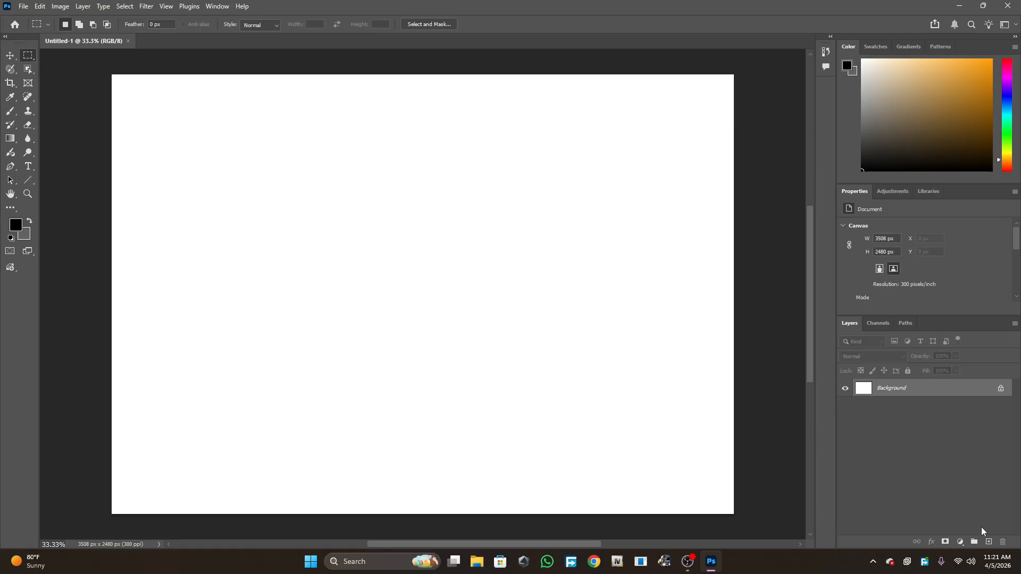
# - Add a new layer, fill a full-width strip about 3508 × 168 px along the canvas bottom with black, and deselect
pyautogui.click(990, 543)
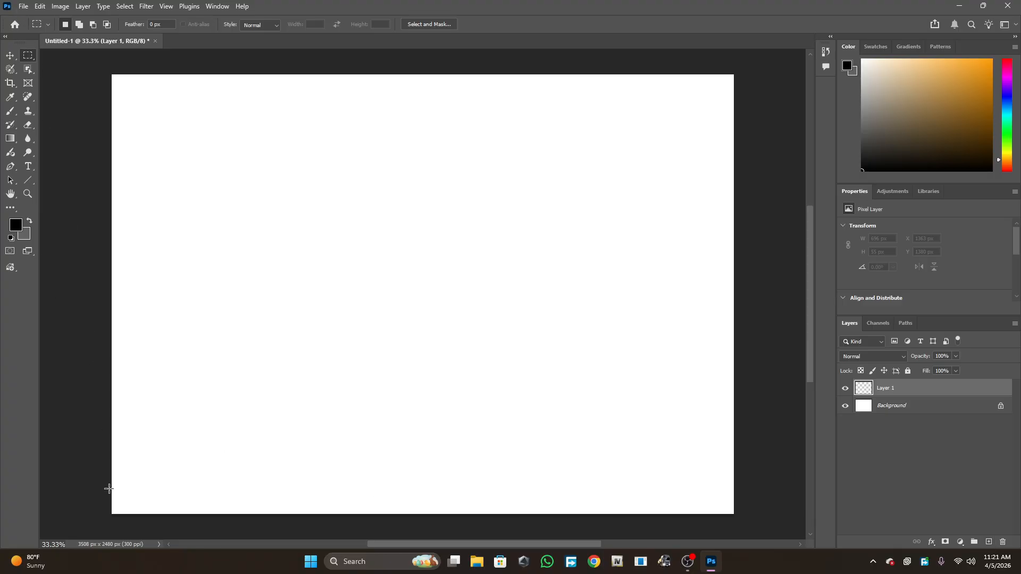
pyautogui.moveTo(106, 484); pyautogui.dragTo(745, 515)
pyautogui.hotkey('alt', 'BackSpace')
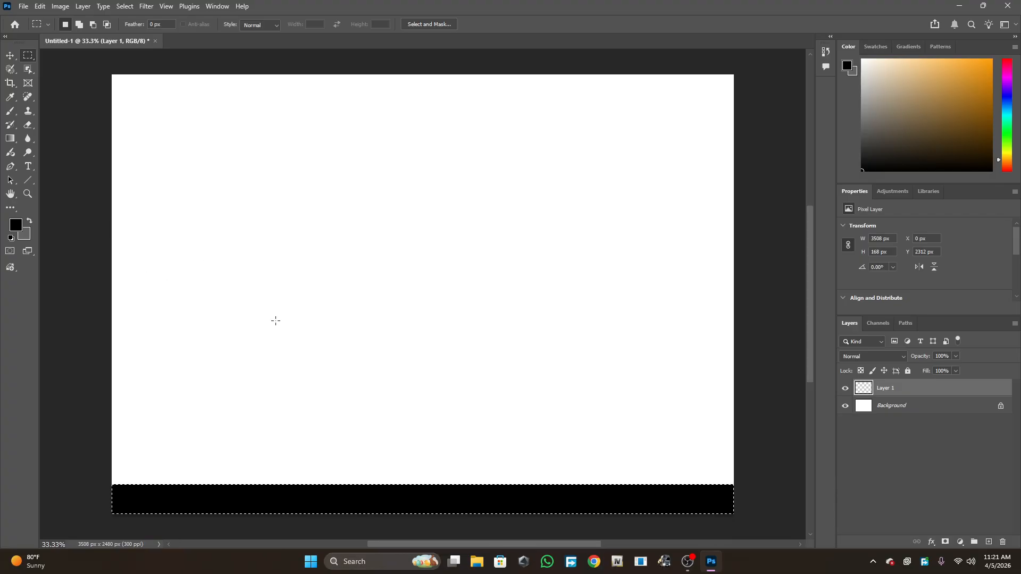
pyautogui.hotkey('ctrl', 'd')
# - Add another layer and draw a circular selection about 592 × 592 px near the canvas's top-left with the Elliptical Marquee tool
pyautogui.click(988, 541)
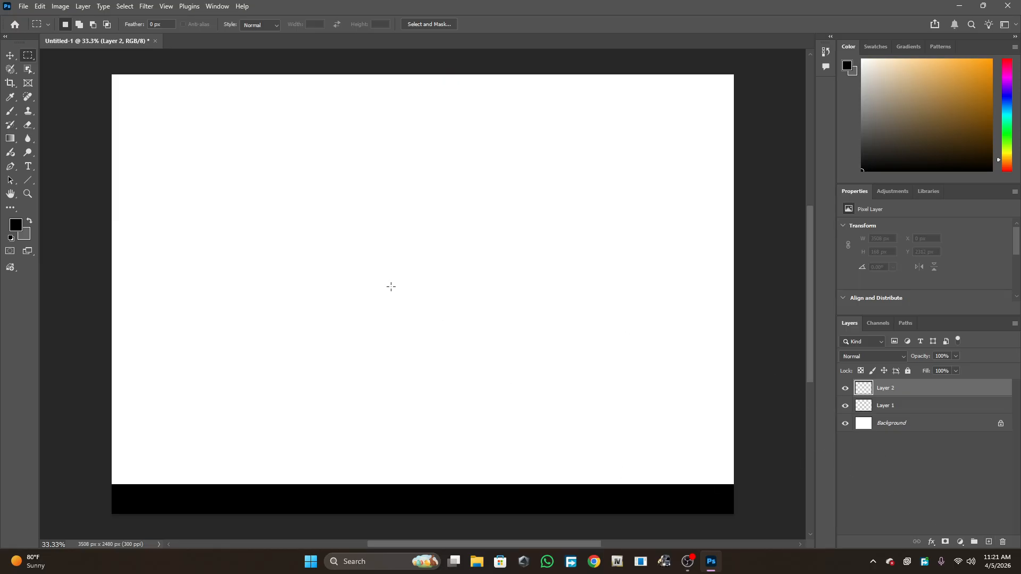
pyautogui.rightClick(28, 55)
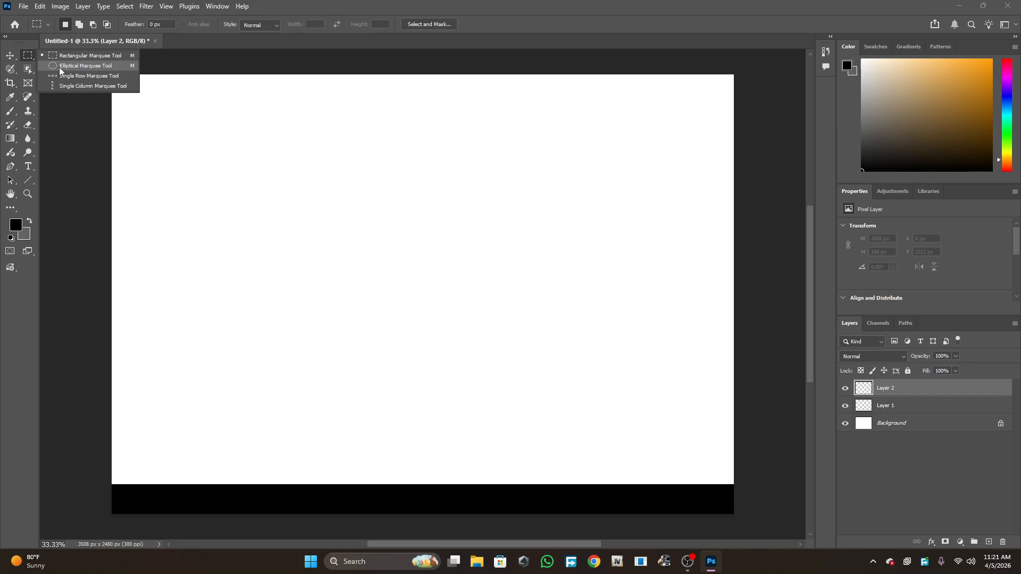
pyautogui.click(128, 56)
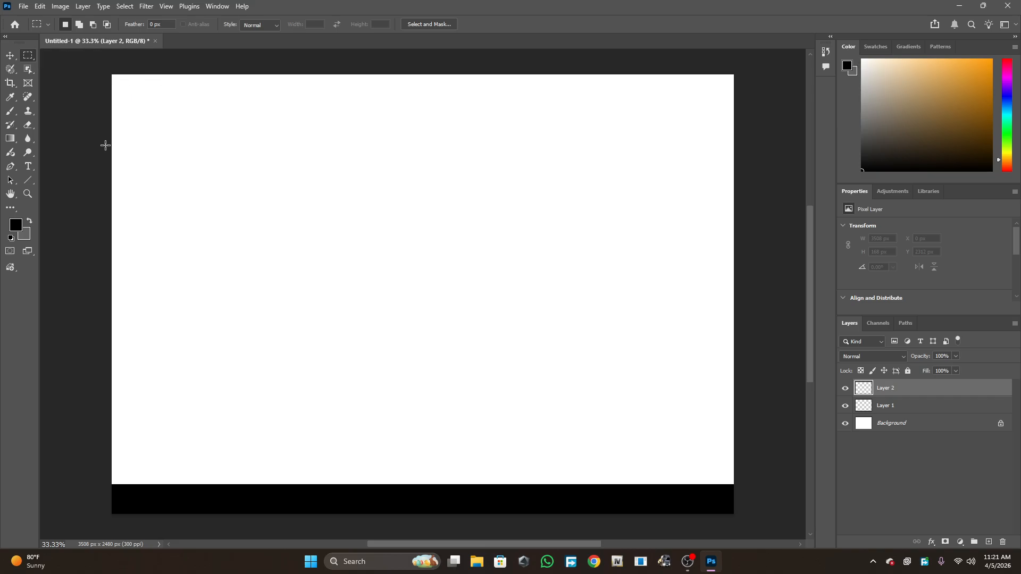
pyautogui.click(11, 56)
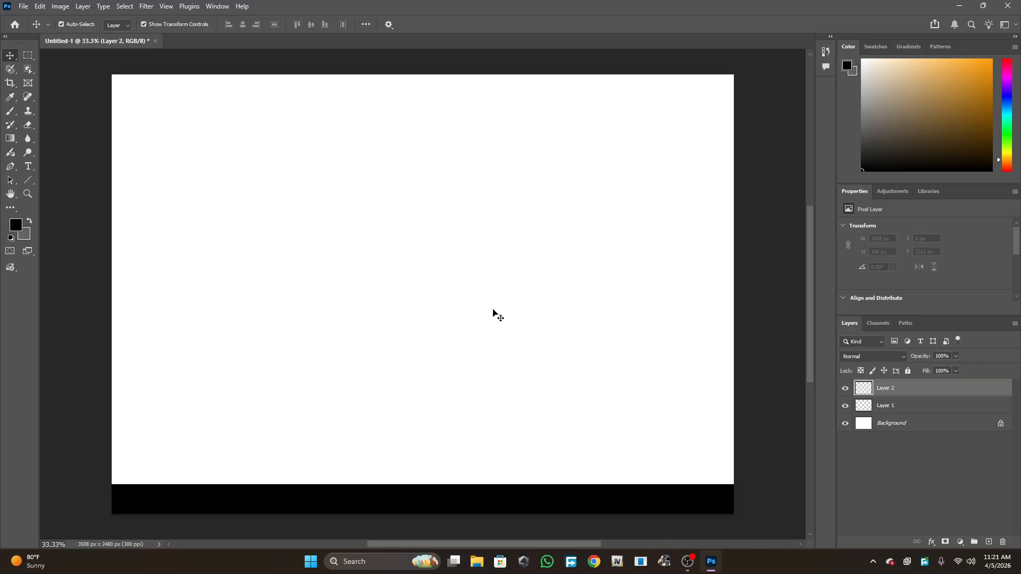
pyautogui.press('m')
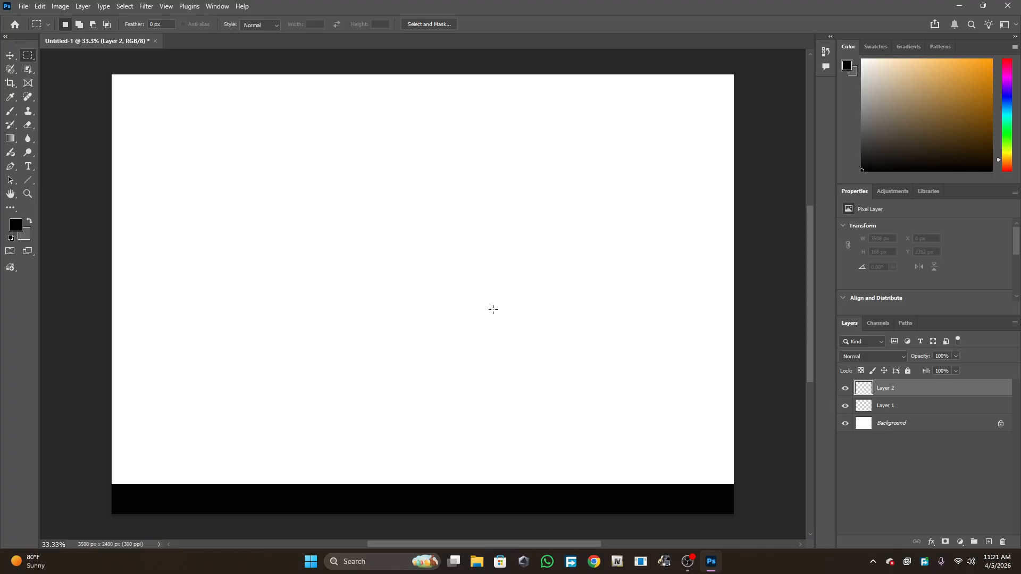
pyautogui.rightClick(28, 56)
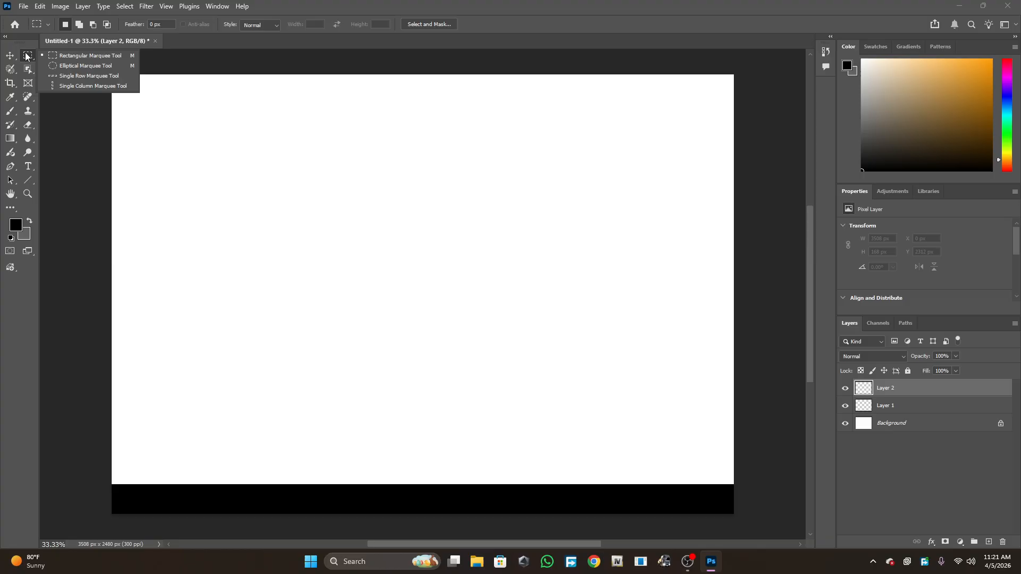
pyautogui.click(69, 65)
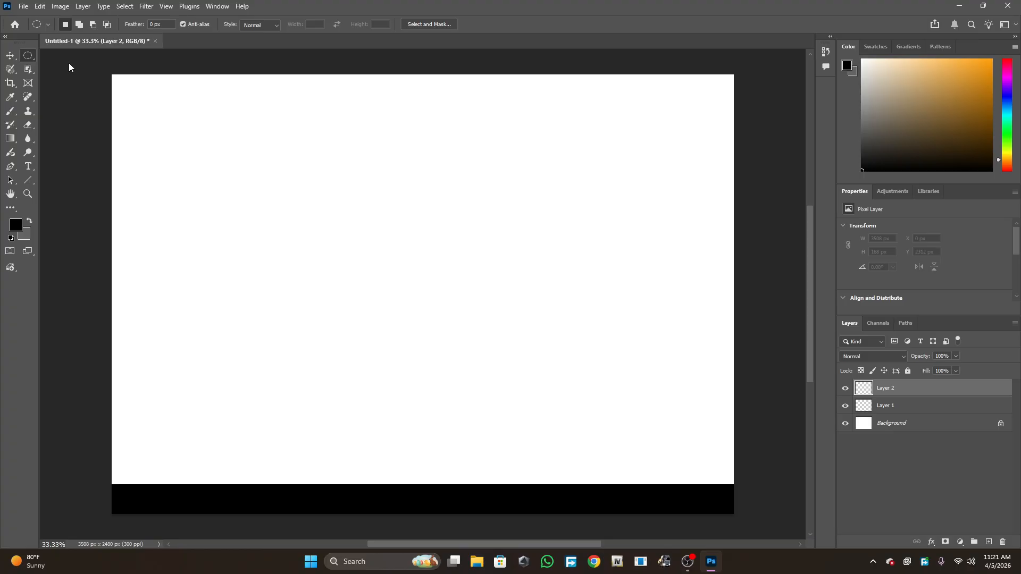
pyautogui.click(10, 57)
pyautogui.click(28, 57)
pyautogui.click(10, 55)
pyautogui.click(29, 55)
pyautogui.click(29, 56)
pyautogui.hotkey('shift', 'm')
pyautogui.moveTo(183, 96); pyautogui.dragTo(242, 218)
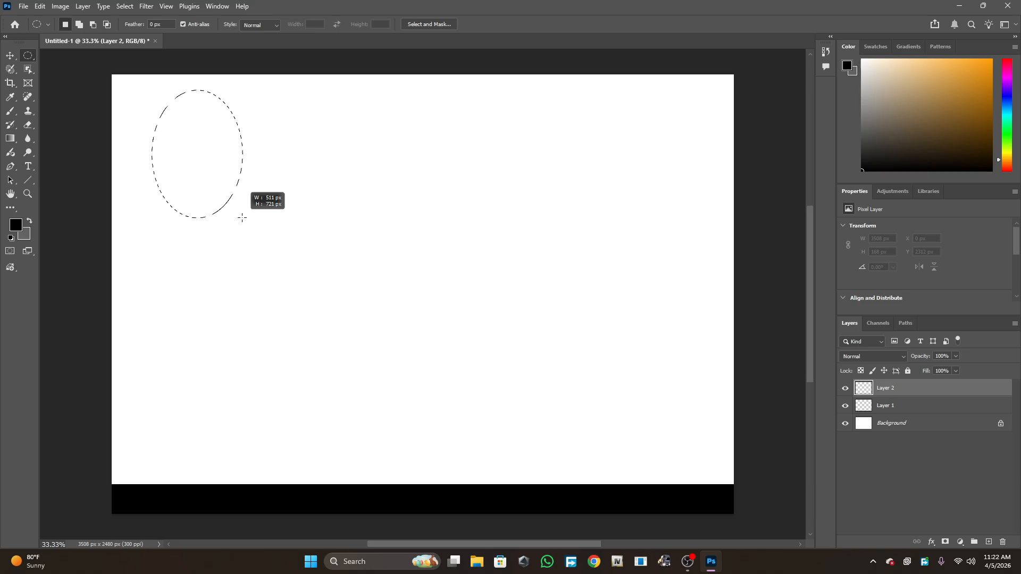
pyautogui.moveTo(242, 218); pyautogui.dragTo(344, 193)
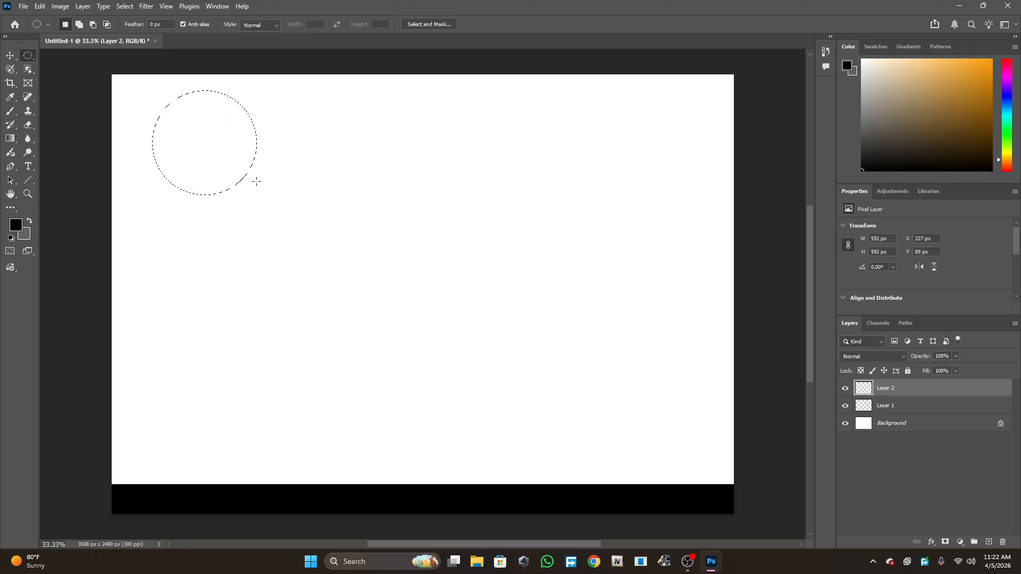
# - Set the background colour to ff0000 and fill the circular selection with it
pyautogui.click(23, 235)
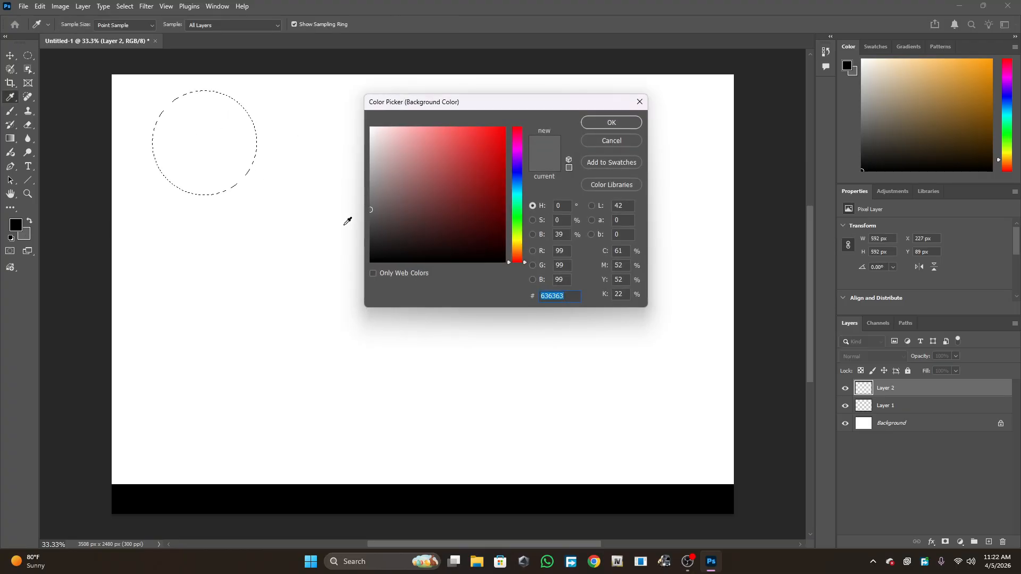
pyautogui.write('ff0000')
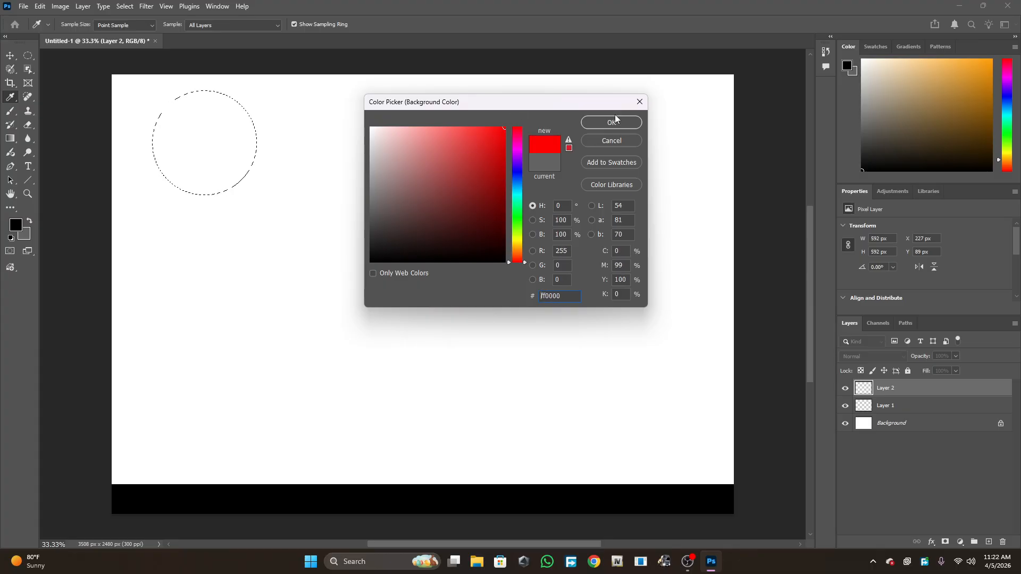
pyautogui.click(600, 122)
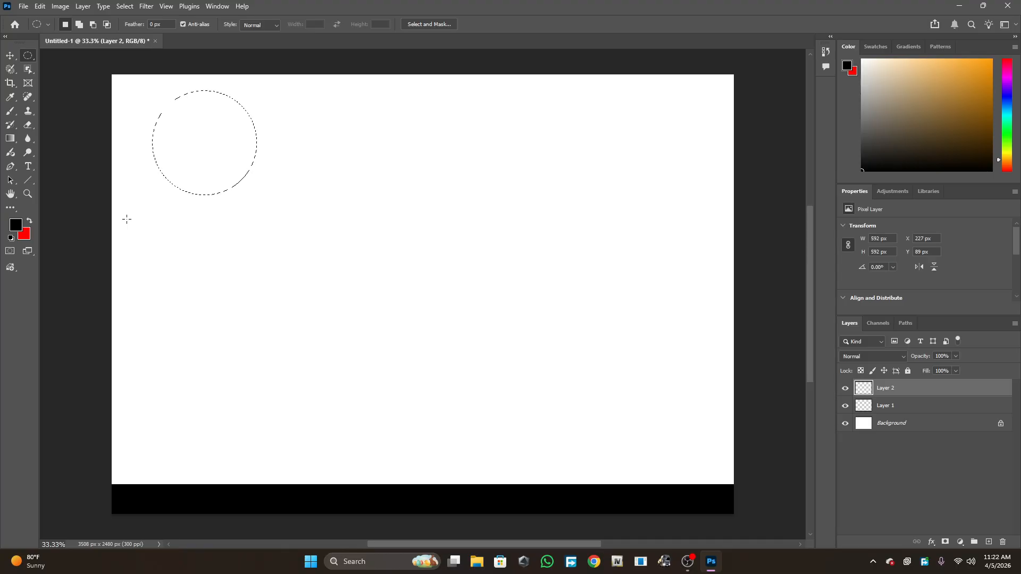
pyautogui.hotkey('ctrl', 'BackSpace')
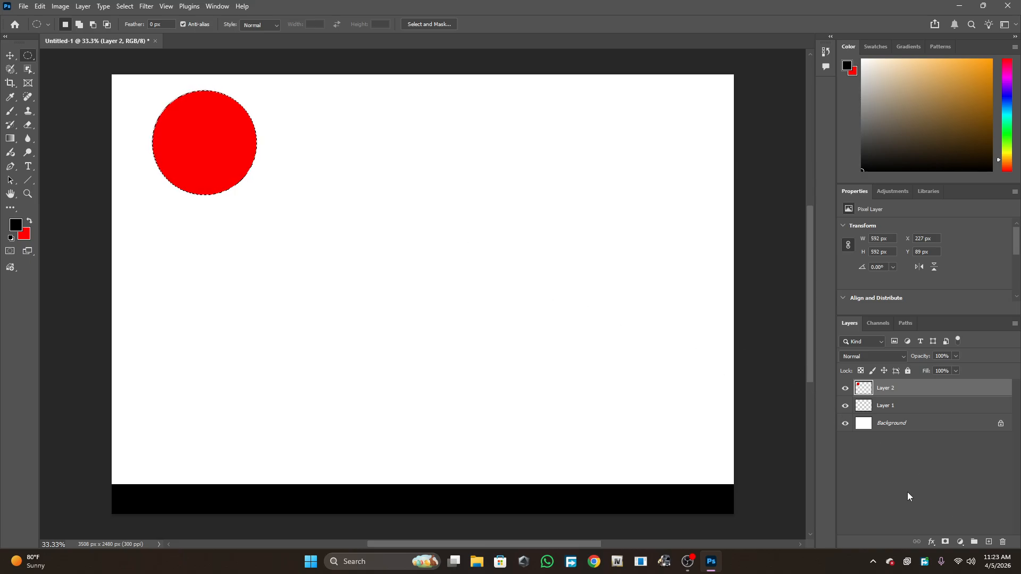
# - Apply an Inner Shadow layer style to the circle with distance 53 px, choke 25% and size 196 px
pyautogui.click(932, 542)
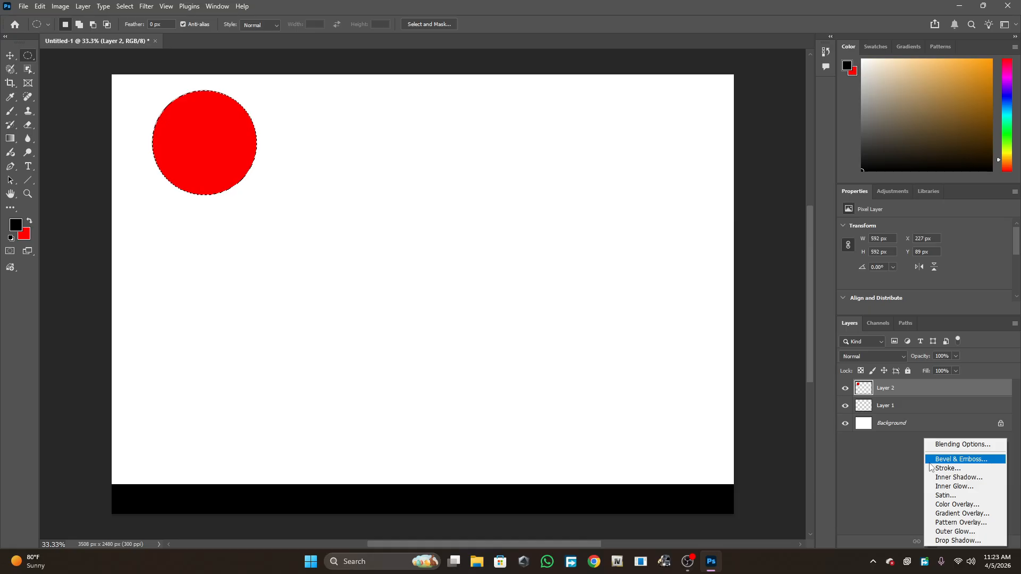
pyautogui.click(951, 445)
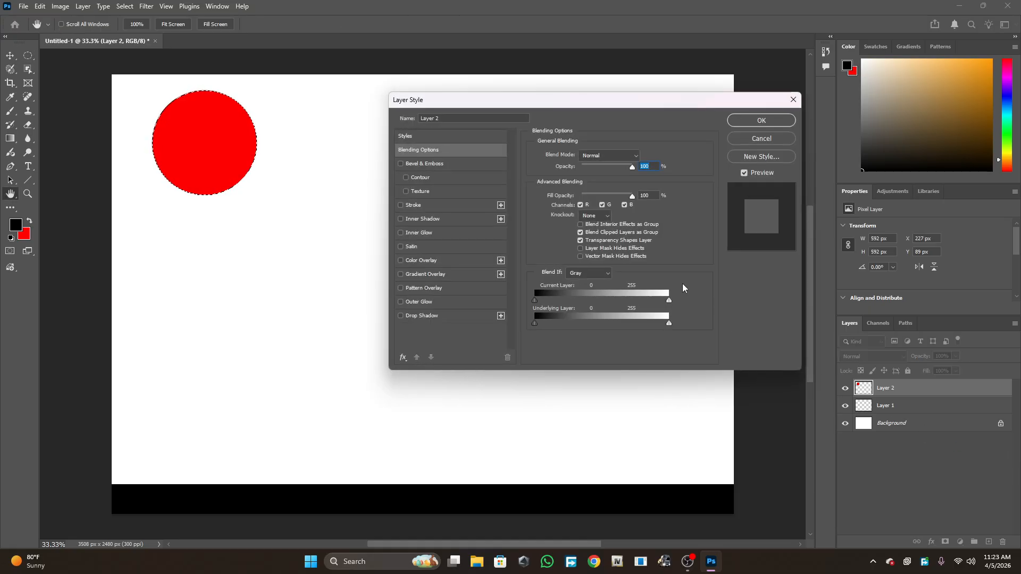
pyautogui.click(412, 219)
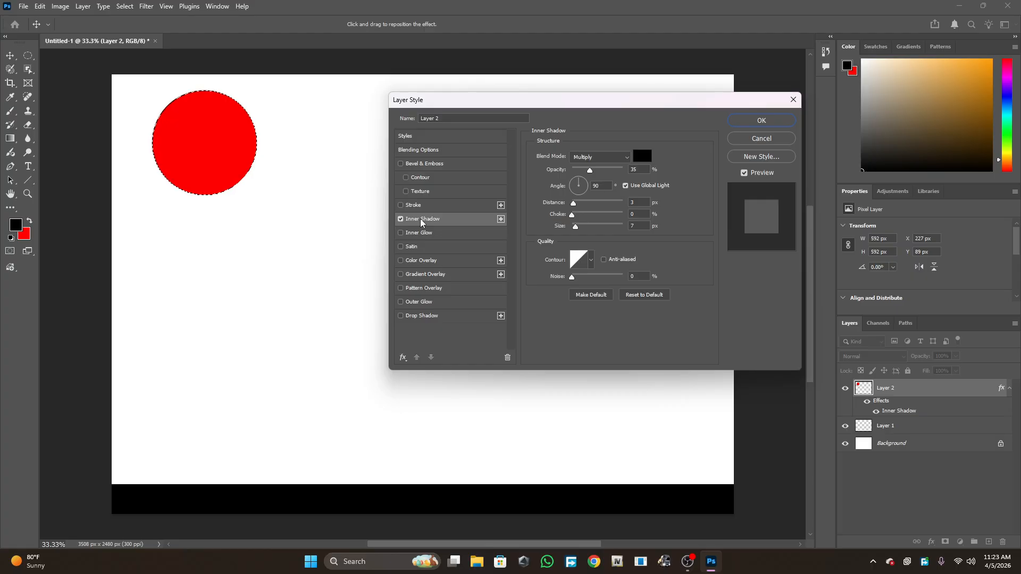
pyautogui.click(582, 277)
pyautogui.moveTo(573, 202)
pyautogui.mouseDown()
pyautogui.moveTo(599, 203)
pyautogui.moveTo(586, 217)
pyautogui.mouseUp()
pyautogui.moveTo(575, 226); pyautogui.dragTo(613, 227)
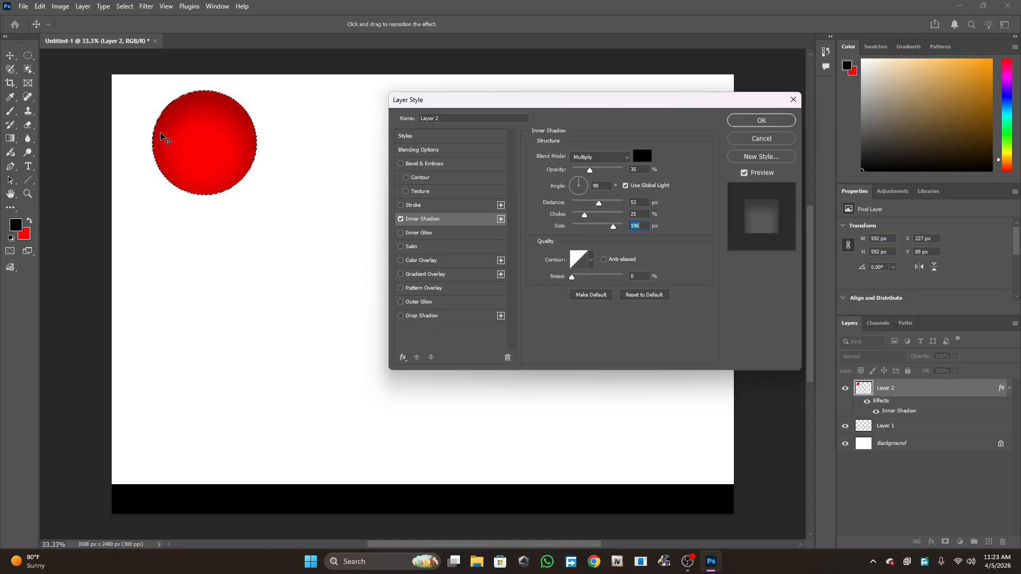
pyautogui.moveTo(575, 183); pyautogui.dragTo(581, 177)
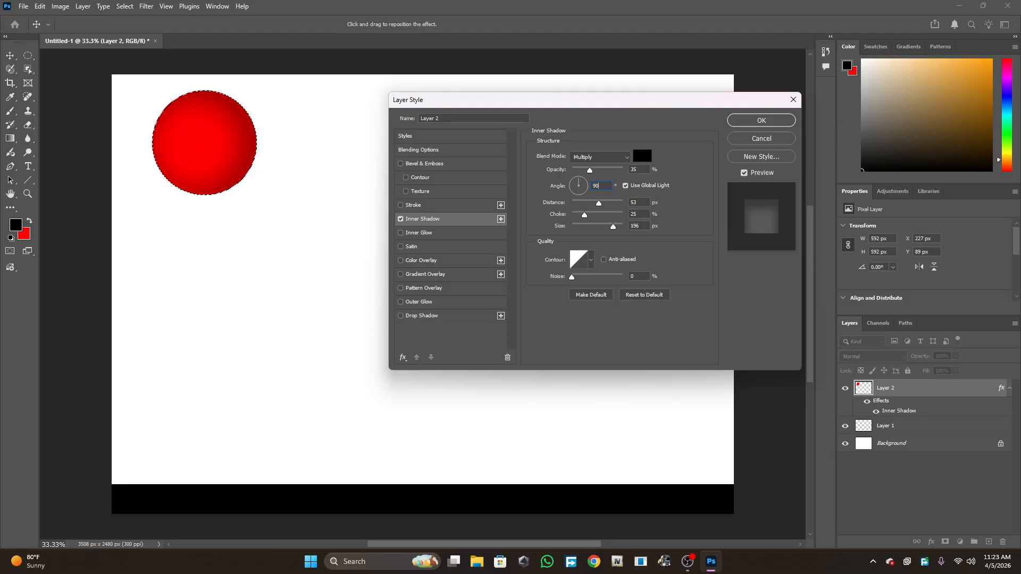
pyautogui.press('Return')
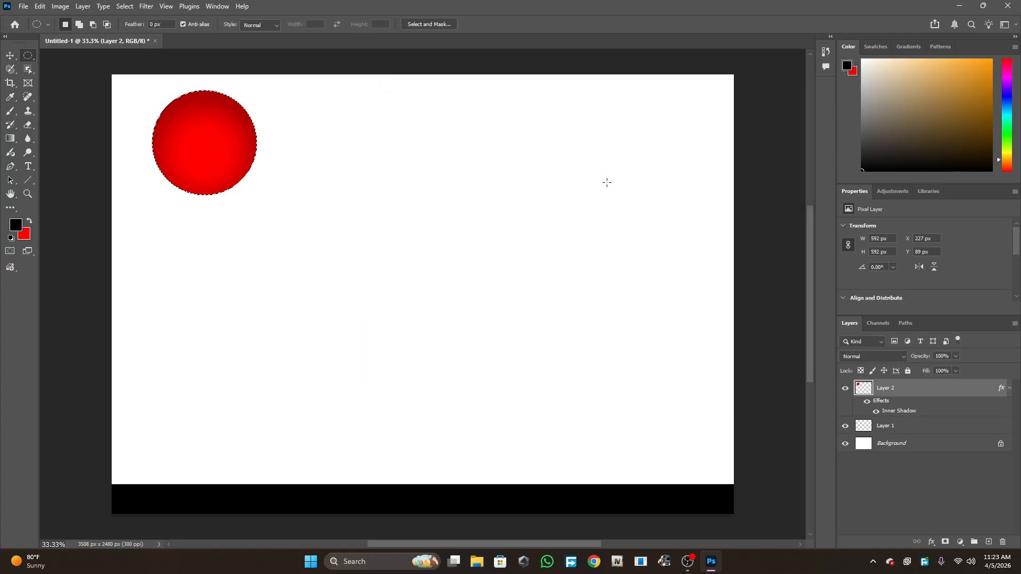
pyautogui.click(931, 541)
pyautogui.click(942, 473)
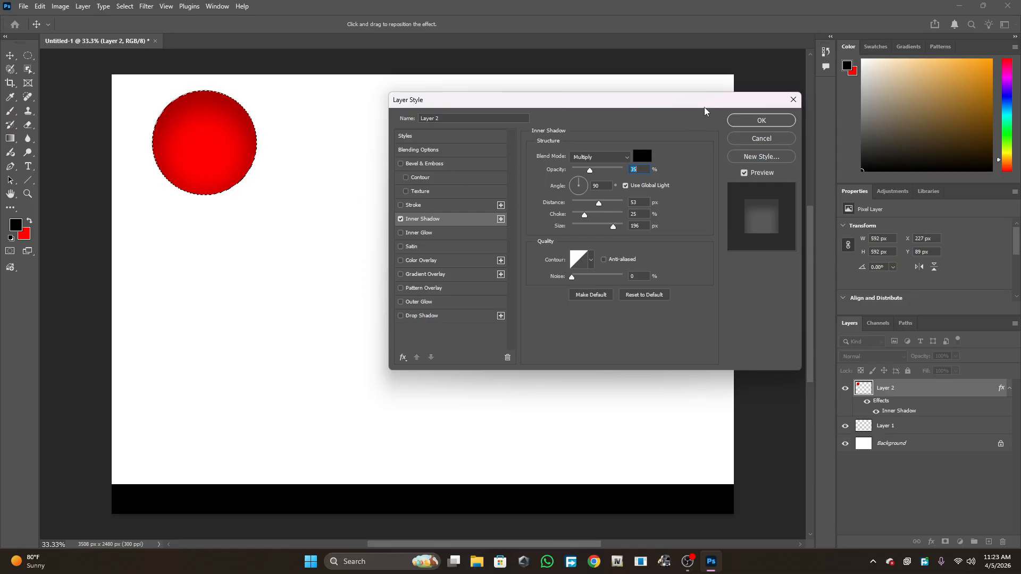
pyautogui.moveTo(682, 104); pyautogui.dragTo(759, 89)
pyautogui.press('alt')
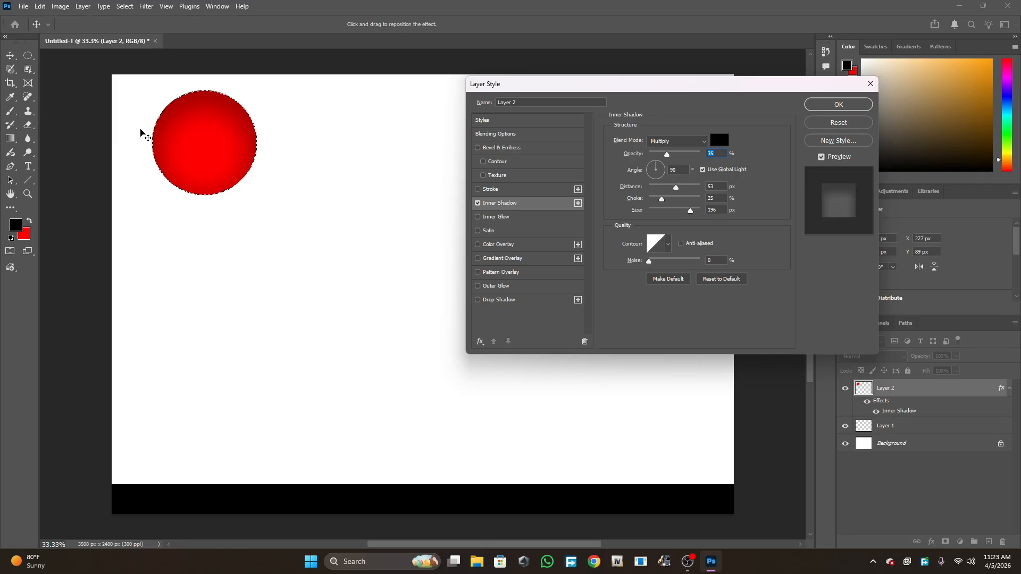
pyautogui.click(830, 104)
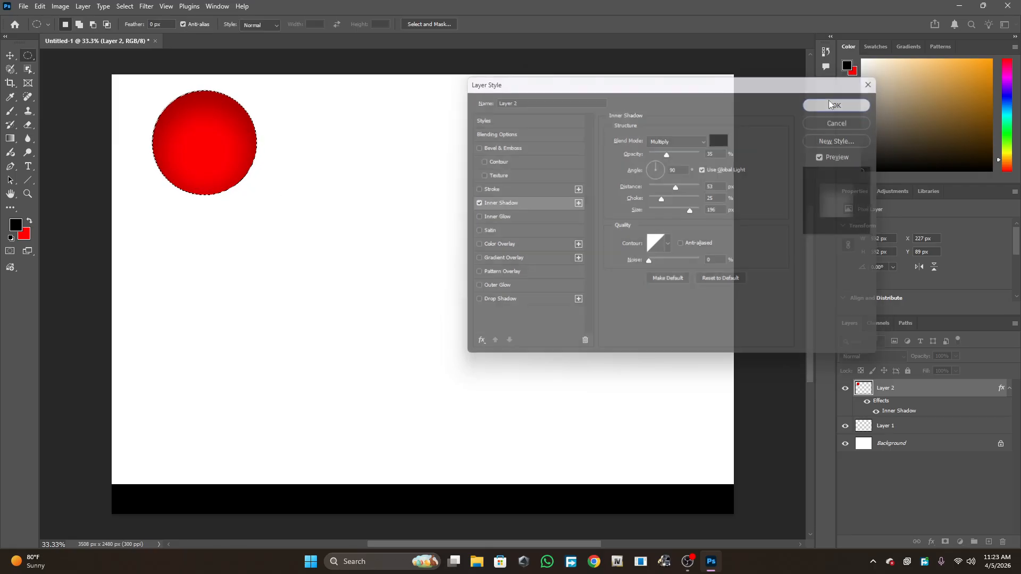
# - Zoom in and out on the canvas to inspect the circle's inner shadow
pyautogui.press('m')
pyautogui.scroll(2, 124, 129)
pyautogui.scroll(2, 124, 129)
pyautogui.scroll(2, 224, 144)
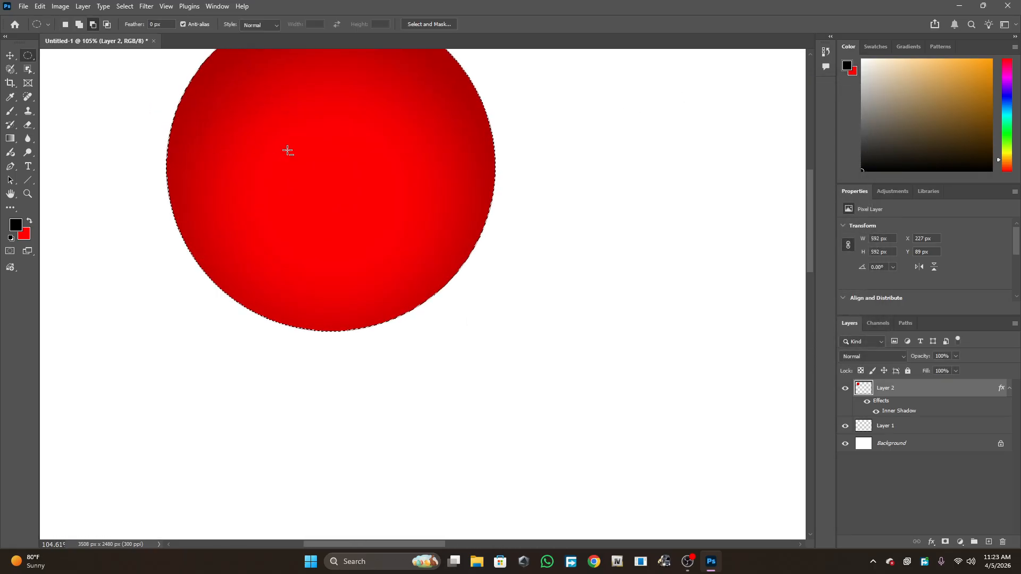
pyautogui.scroll(1, 337, 159)
pyautogui.scroll(-1, 336, 160)
pyautogui.scroll(-5, 336, 160)
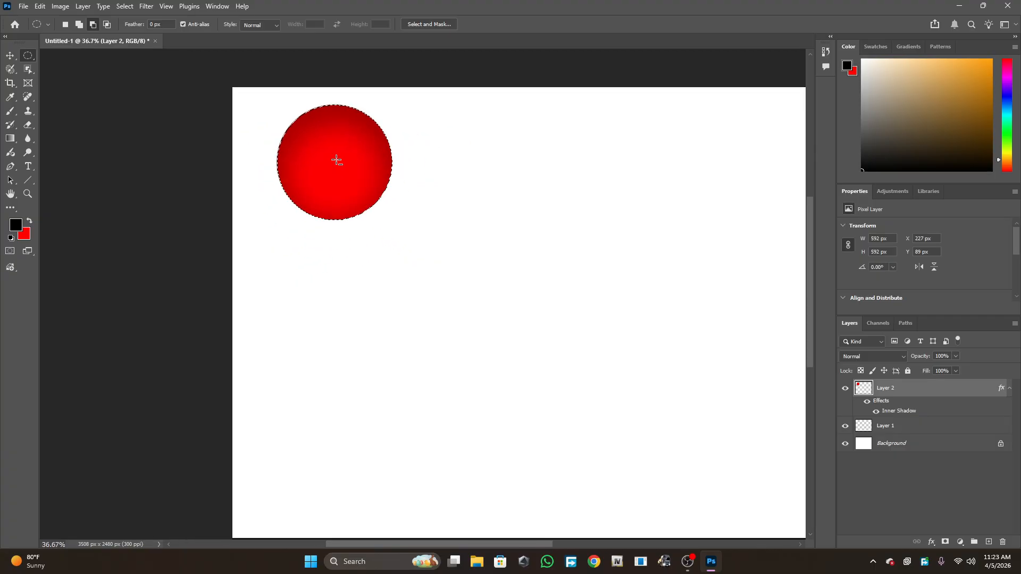
pyautogui.scroll(-1, 668, 245)
pyautogui.scroll(1, 654, 246)
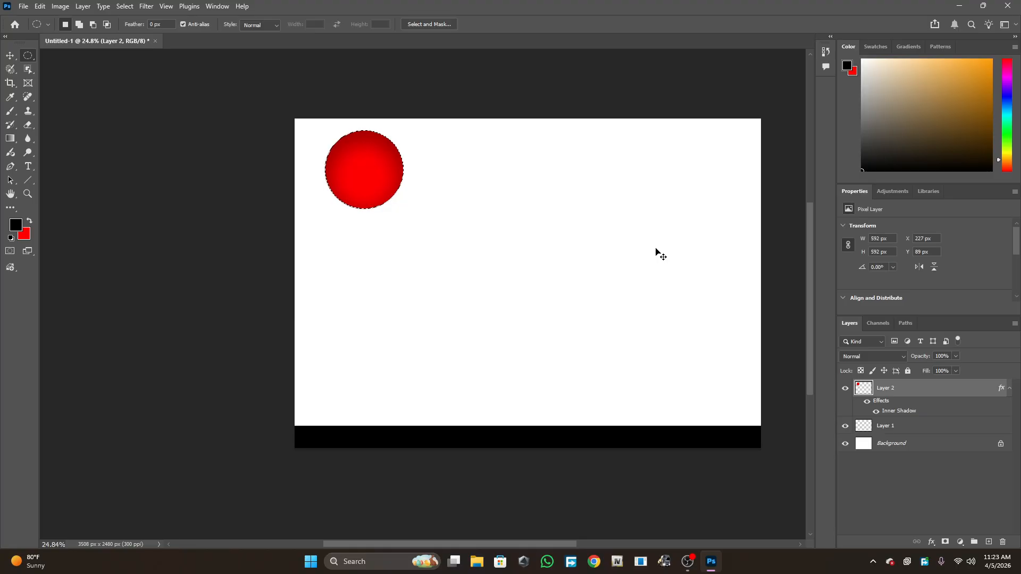
pyautogui.hotkey('ctrl', '+')
pyautogui.hotkey('ctrl', '+')
pyautogui.hotkey('ctrl', '+')
pyautogui.hotkey('ctrl', '+')
pyautogui.hotkey('ctrl', '+')
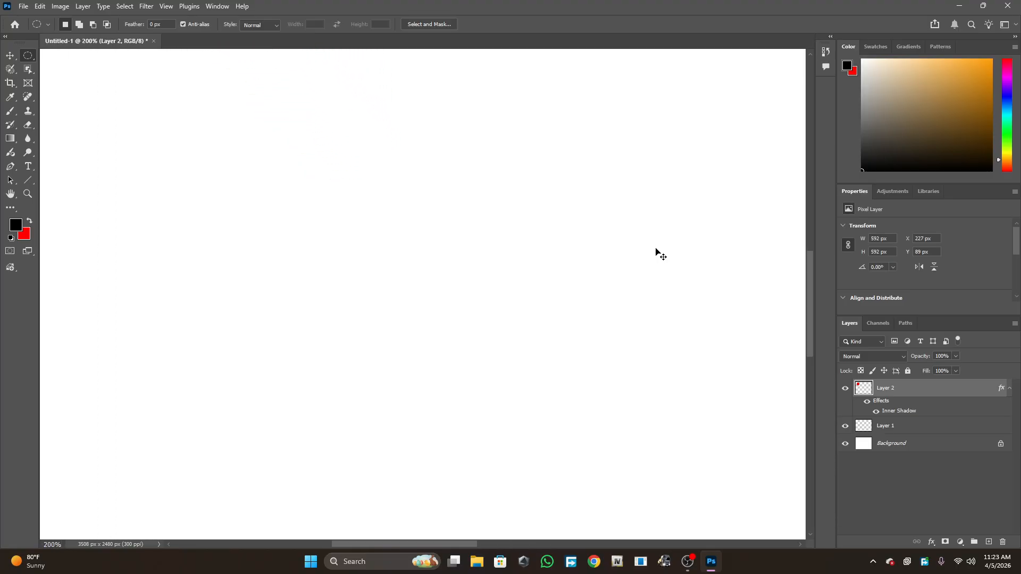
pyautogui.hotkey('ctrl', '-')
pyautogui.hotkey('ctrl', '-')
pyautogui.hotkey('ctrl', '-')
pyautogui.hotkey('ctrl', '-')
pyautogui.hotkey('ctrl', '-')
pyautogui.hotkey('ctrl', '-')
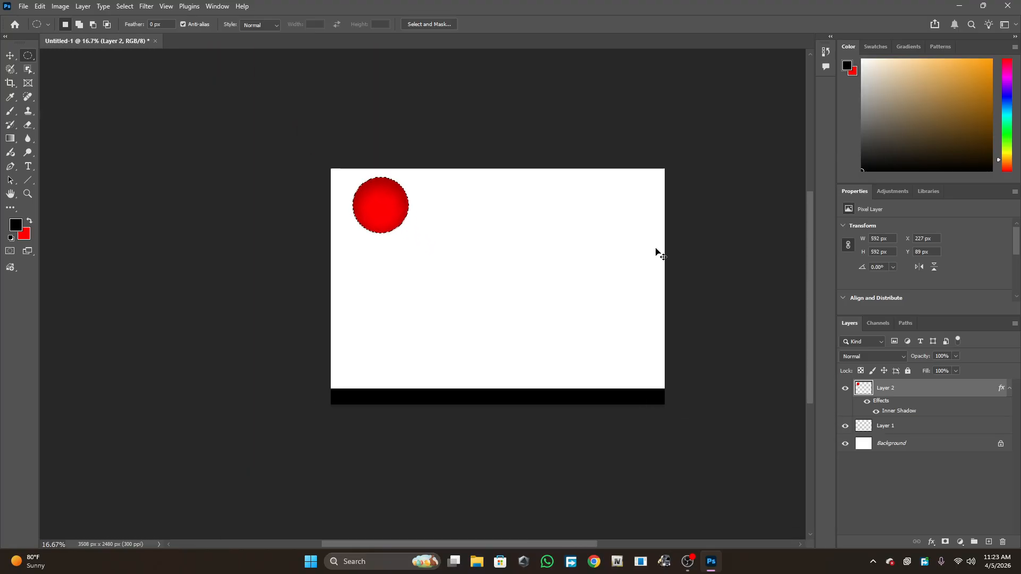
pyautogui.hotkey('ctrl', '+')
pyautogui.hotkey('ctrl', '+')
pyautogui.hotkey('ctrl', '+')
pyautogui.hotkey('ctrl', '-')
pyautogui.hotkey('ctrl', '-')
pyautogui.hotkey('ctrl', '-')
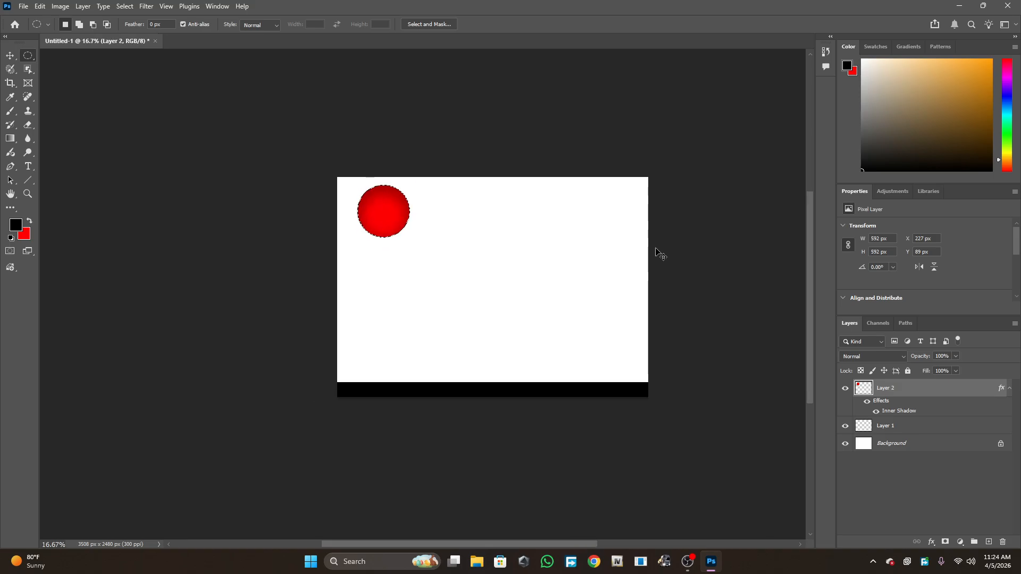
pyautogui.hotkey('ctrl', '0')
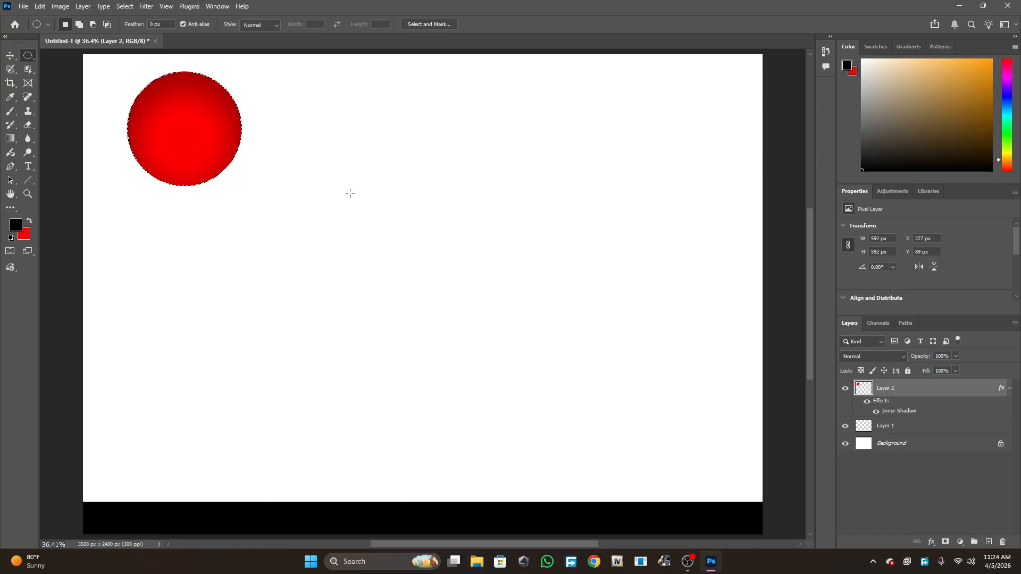
pyautogui.scroll(-1, 530, 254)
pyautogui.scroll(3, 529, 255)
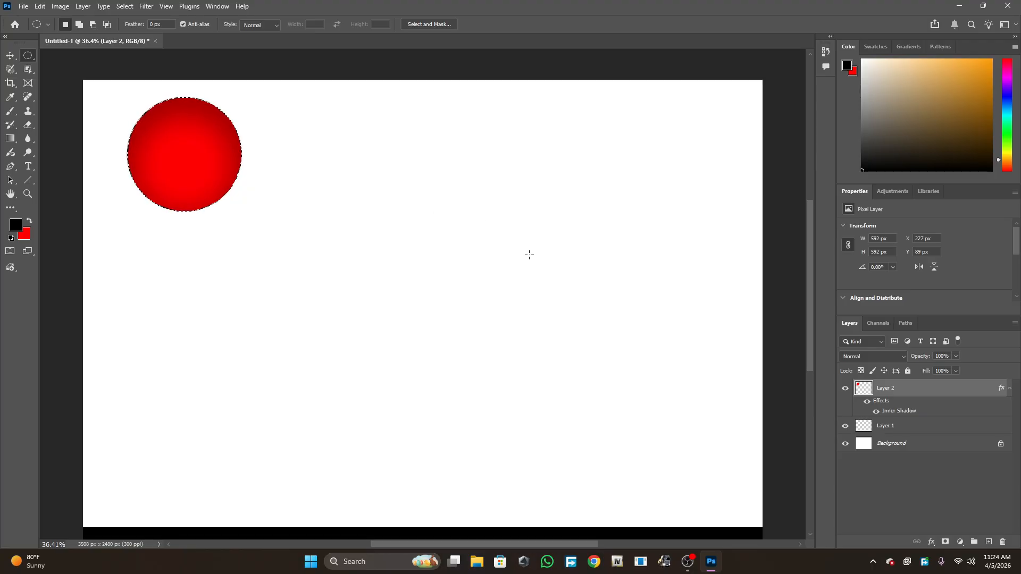
pyautogui.scroll(10, 529, 254)
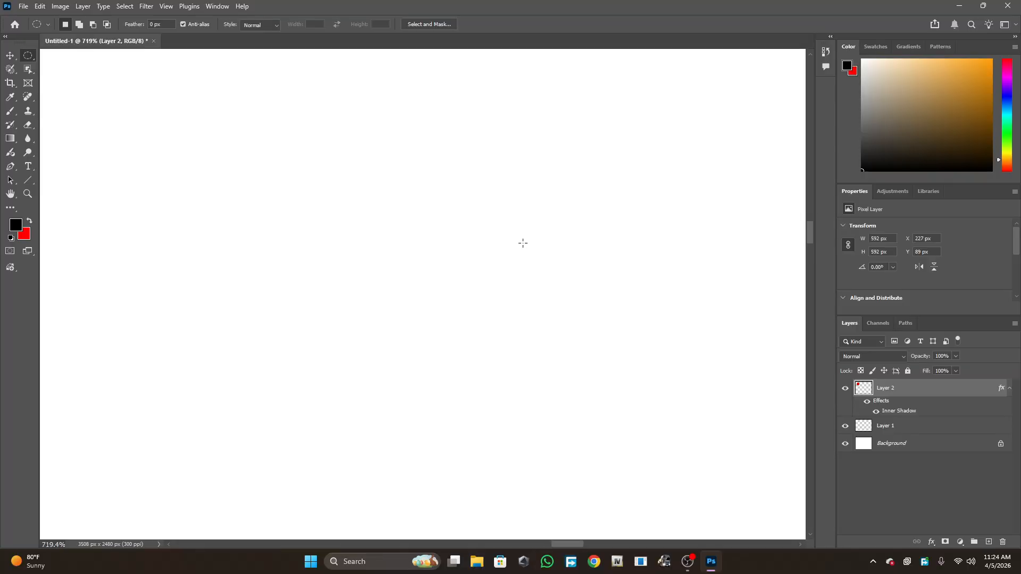
pyautogui.moveTo(301, 534); pyautogui.dragTo(191, 542)
pyautogui.hotkey('ctrl', '-')
pyautogui.hotkey('ctrl', '-')
pyautogui.hotkey('ctrl', '-')
pyautogui.hotkey('ctrl', '-')
pyautogui.hotkey('ctrl', '-')
pyautogui.hotkey('ctrl', '-')
pyautogui.hotkey('ctrl', '-')
pyautogui.hotkey('ctrl', '-')
pyautogui.hotkey('ctrl', '-')
pyautogui.hotkey('ctrl', '-')
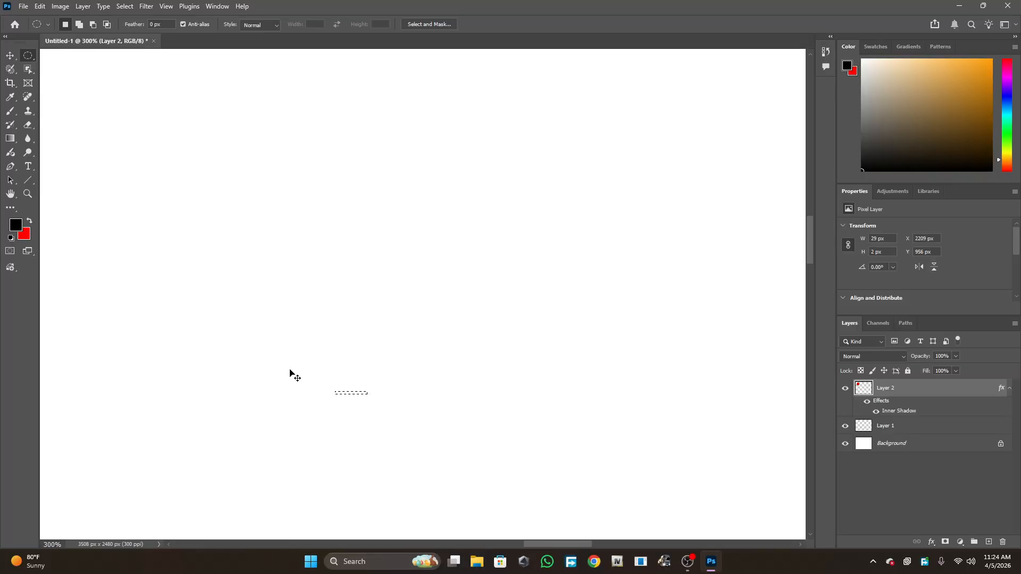
pyautogui.hotkey('ctrl', '-')
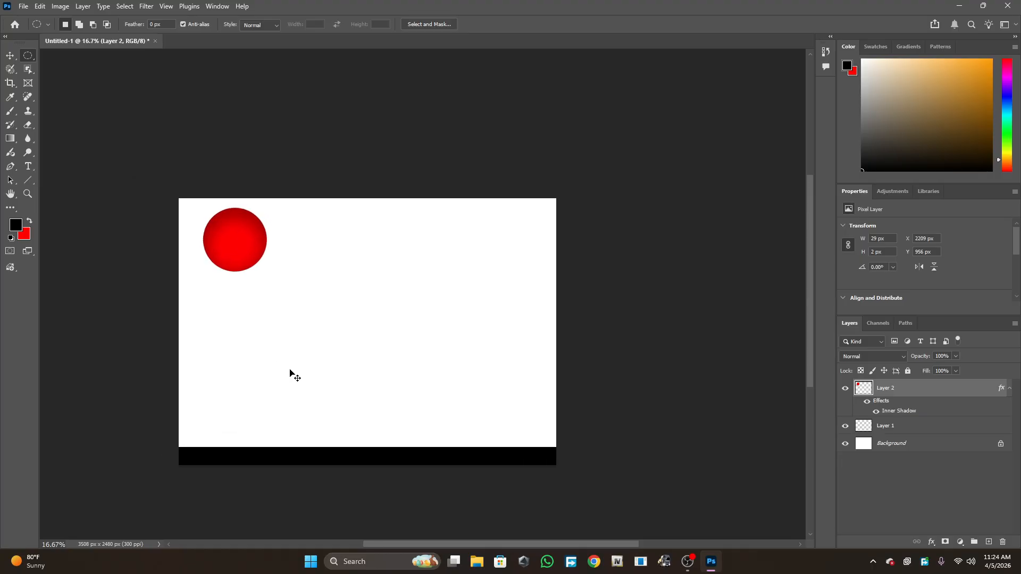
pyautogui.hotkey('ctrl', '+')
pyautogui.hotkey('ctrl', '+')
pyautogui.hotkey('ctrl', '-')
pyautogui.hotkey('ctrl', '+')
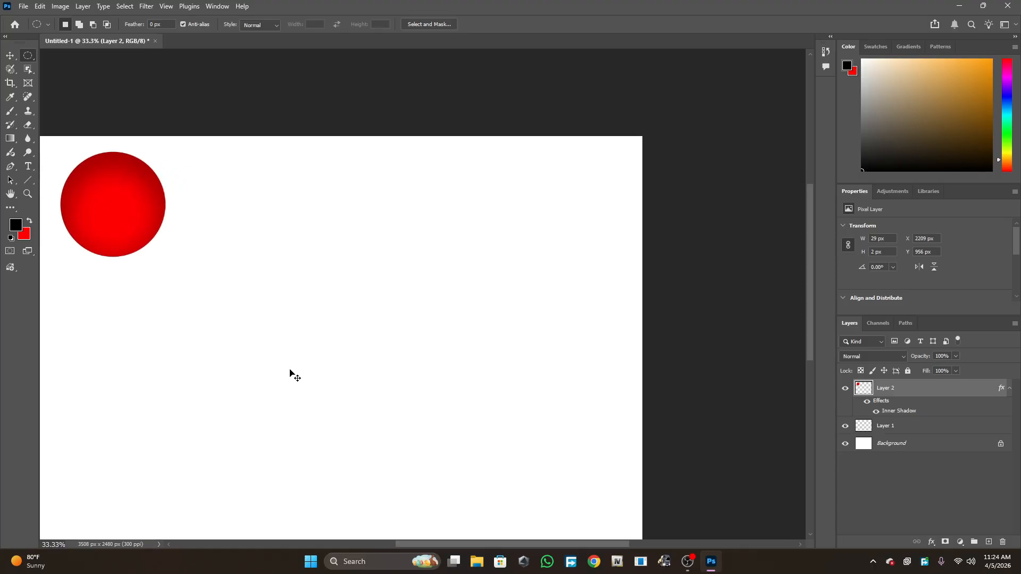
pyautogui.hotkey('ctrl', '0')
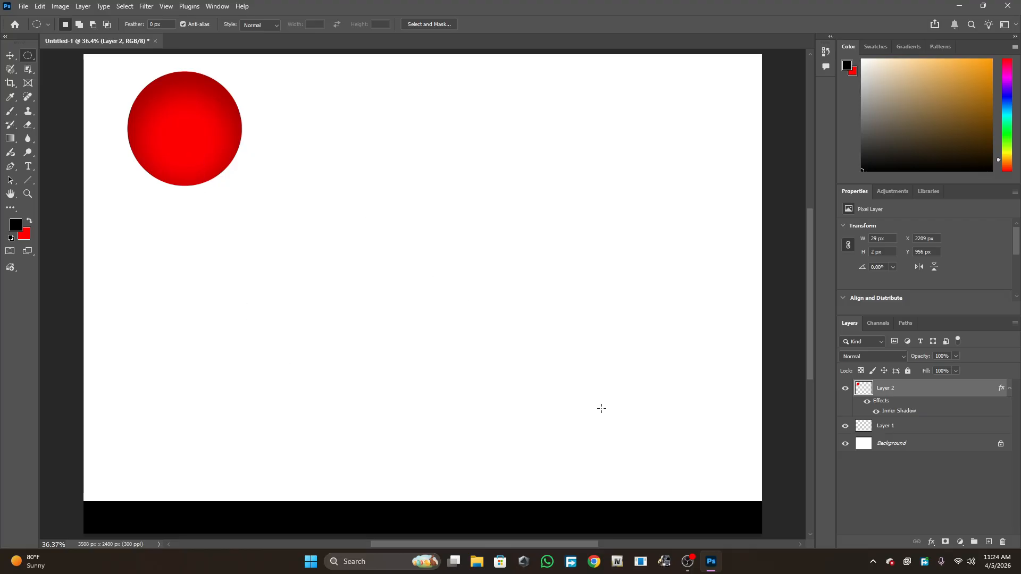
# - Set the circle's inner shadow noise to 72%
pyautogui.click(931, 542)
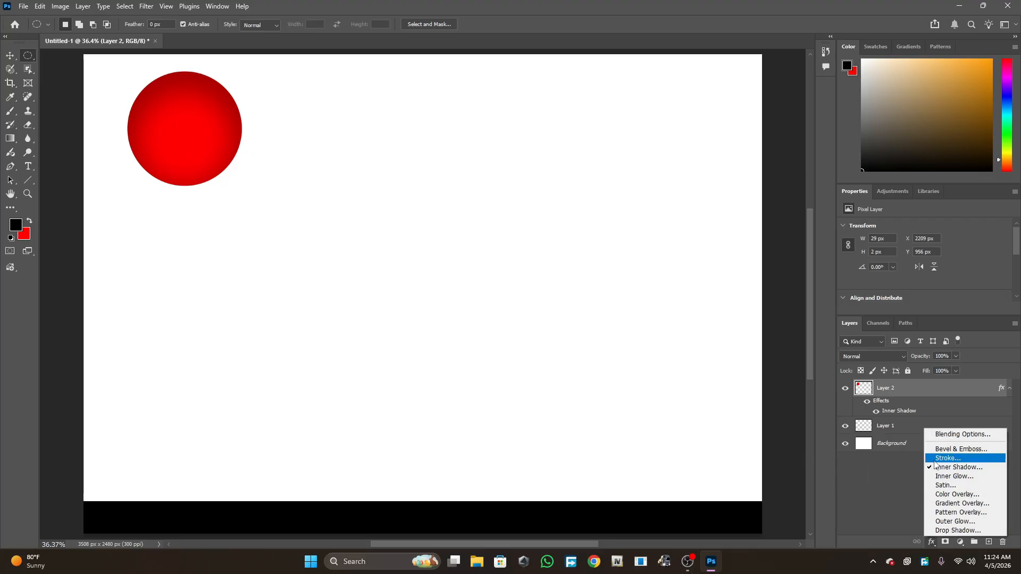
pyautogui.click(945, 466)
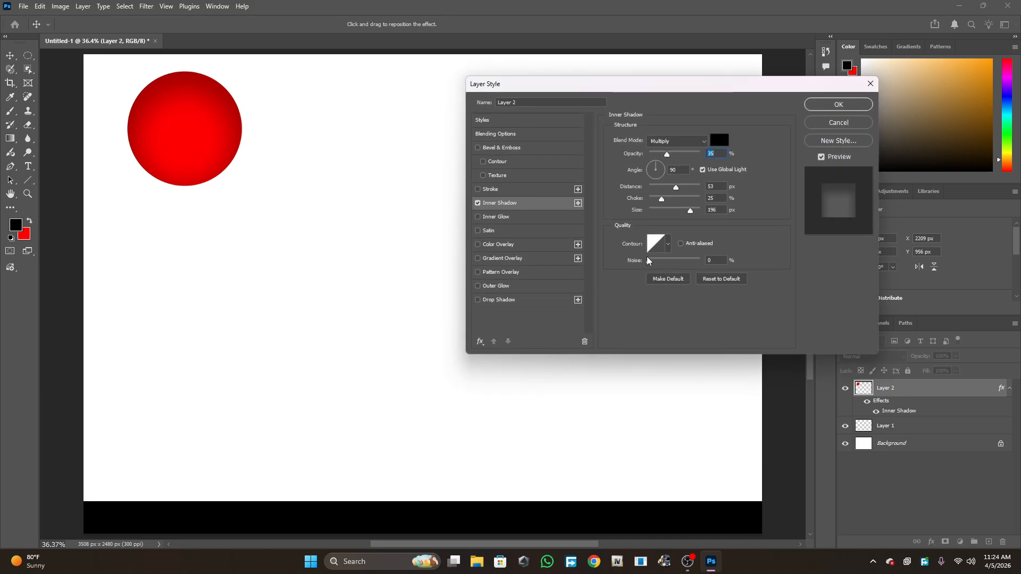
pyautogui.moveTo(648, 260); pyautogui.dragTo(686, 263)
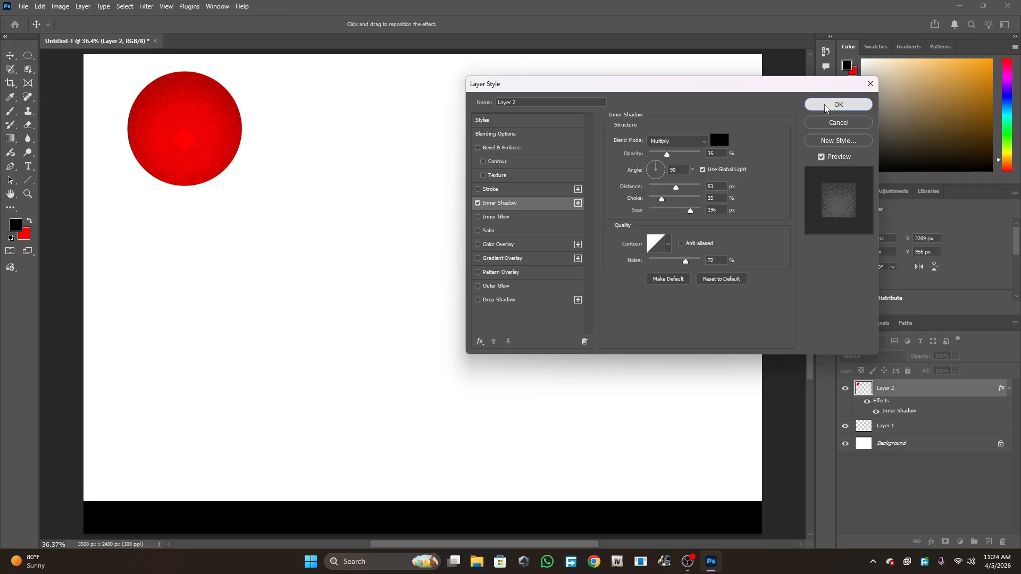
pyautogui.click(838, 105)
# - Reopen the circle's inner shadow settings, set noise back to 0% and change the blend mode to Normal
pyautogui.scroll(5, 111, 87)
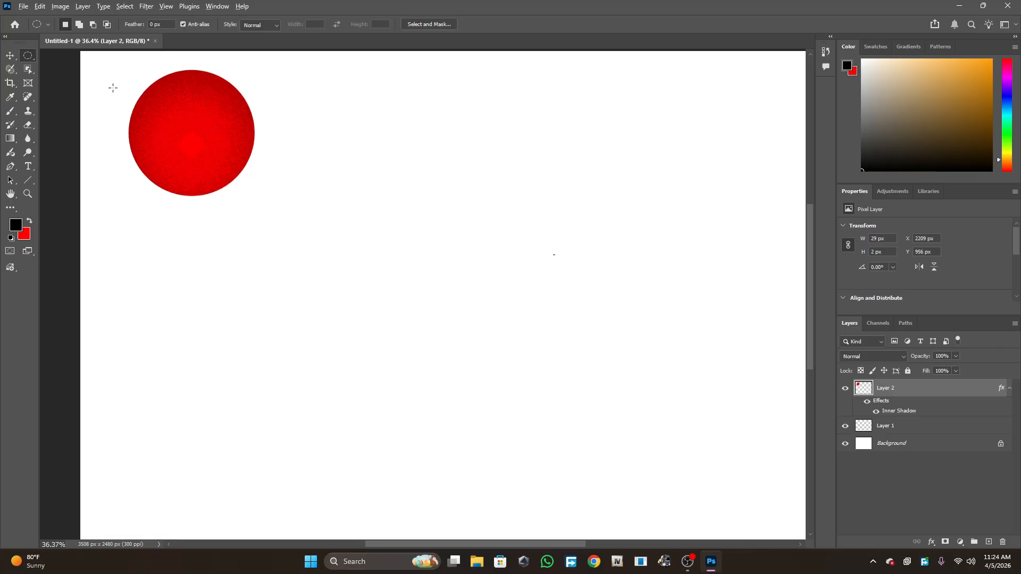
pyautogui.scroll(1, 241, 126)
pyautogui.scroll(2, 330, 222)
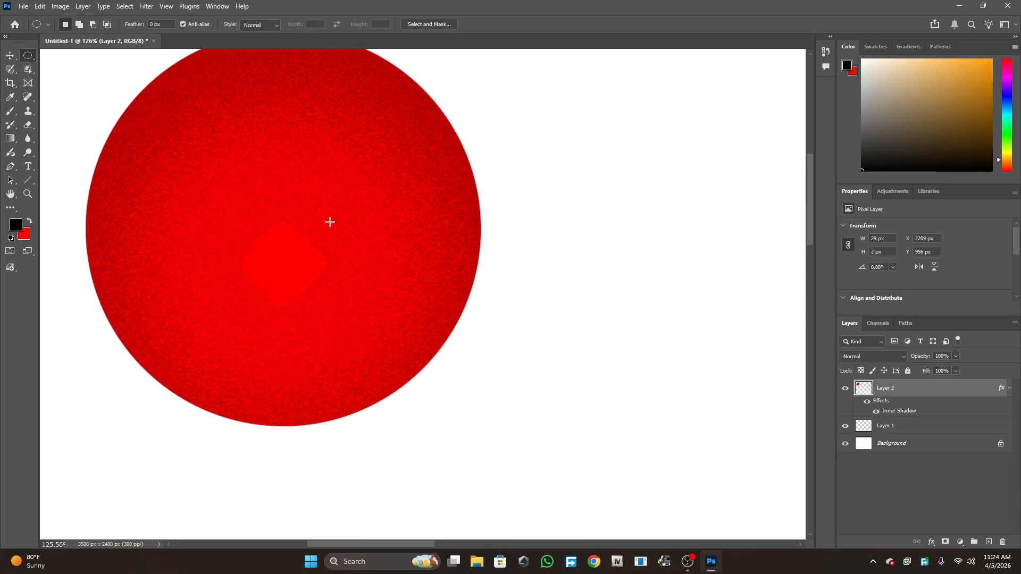
pyautogui.click(931, 542)
pyautogui.click(939, 472)
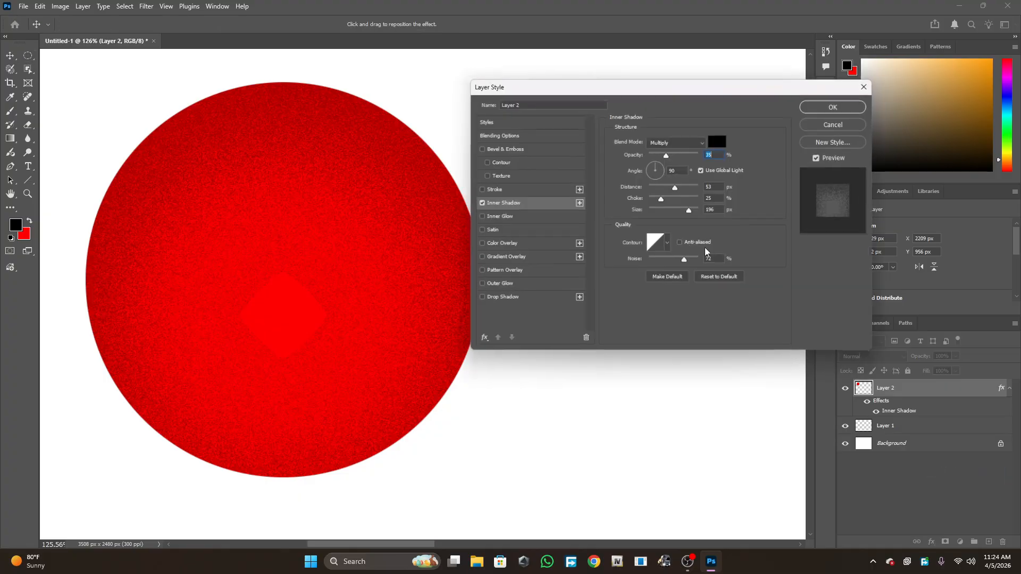
pyautogui.moveTo(728, 90); pyautogui.dragTo(769, 85)
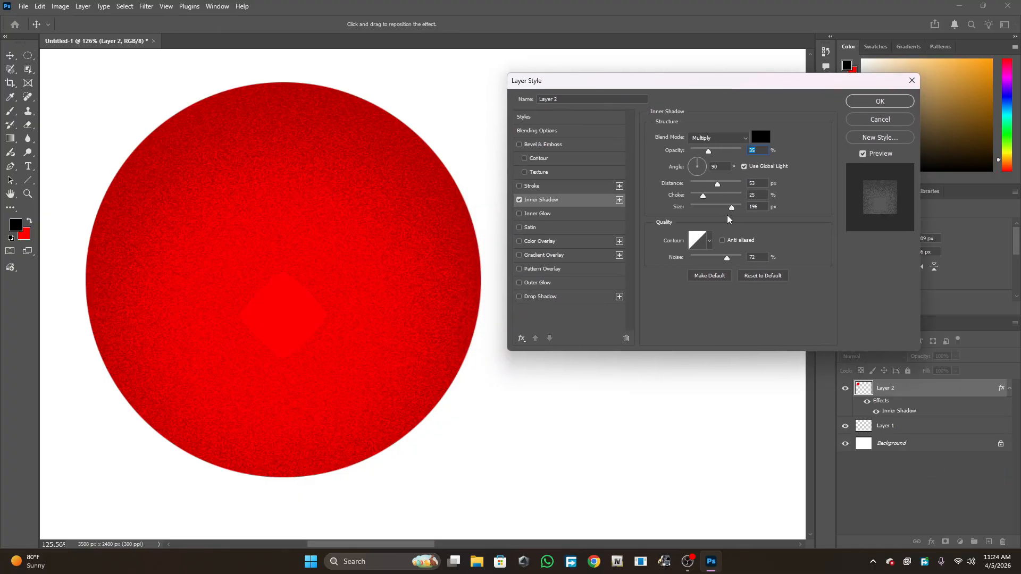
pyautogui.moveTo(727, 259); pyautogui.dragTo(624, 266)
pyautogui.click(696, 139)
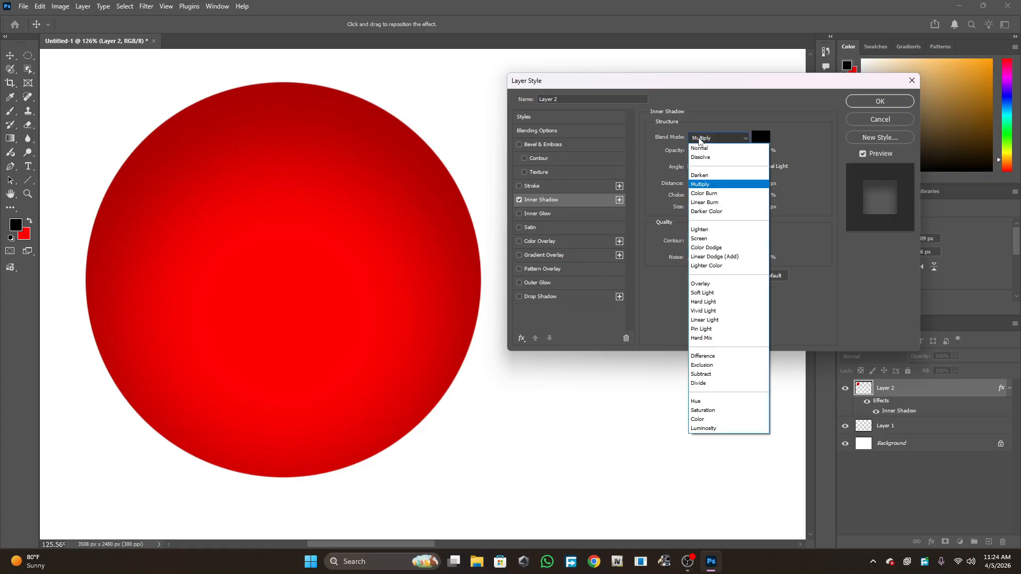
pyautogui.click(701, 148)
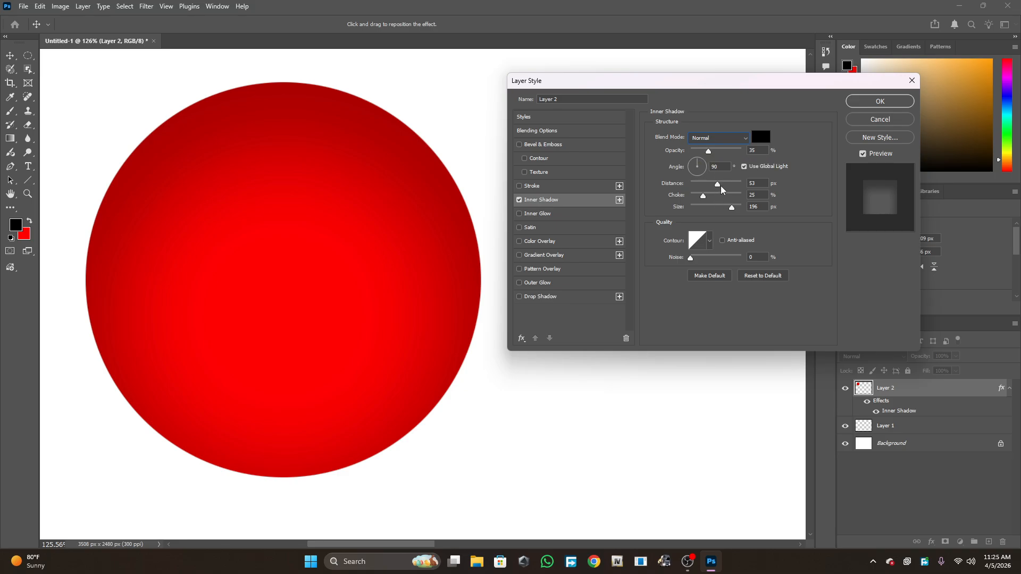
# - Set the circle's inner shadow distance to 1 px, choke to 1% and opacity to 100%, then apply the style
pyautogui.moveTo(718, 184); pyautogui.dragTo(689, 193)
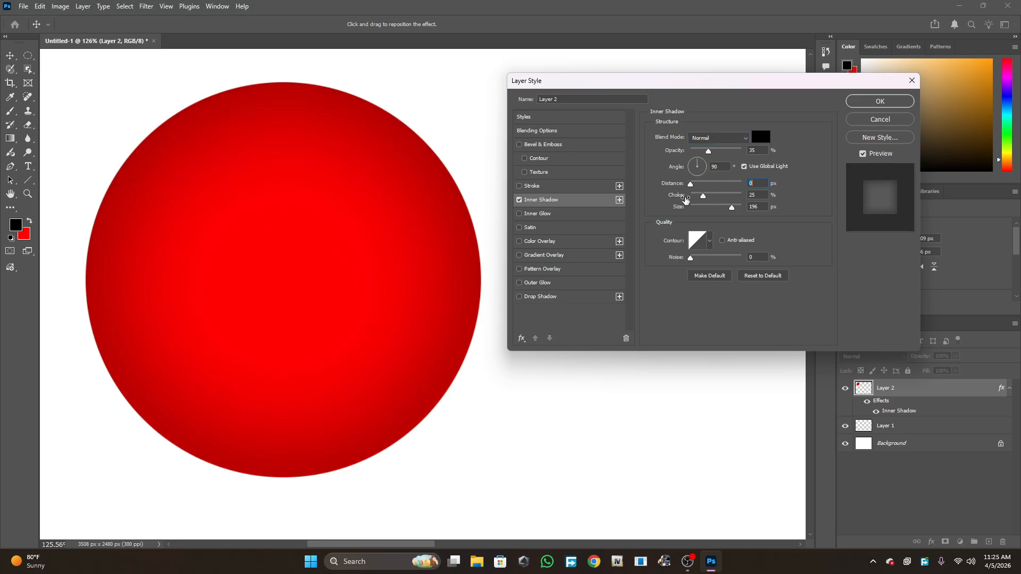
pyautogui.click(691, 188)
pyautogui.moveTo(703, 200); pyautogui.dragTo(693, 201)
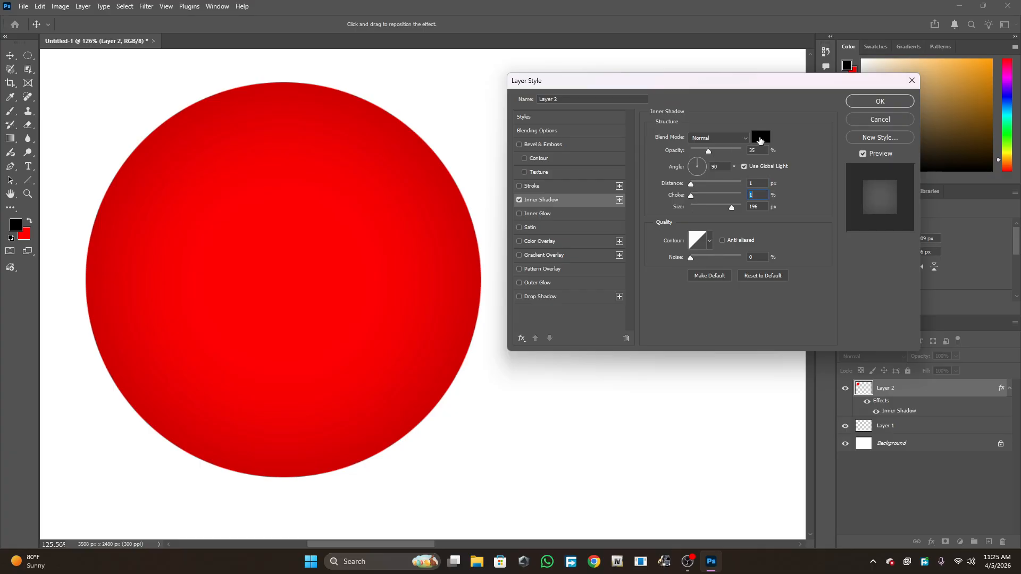
pyautogui.moveTo(709, 153); pyautogui.dragTo(744, 154)
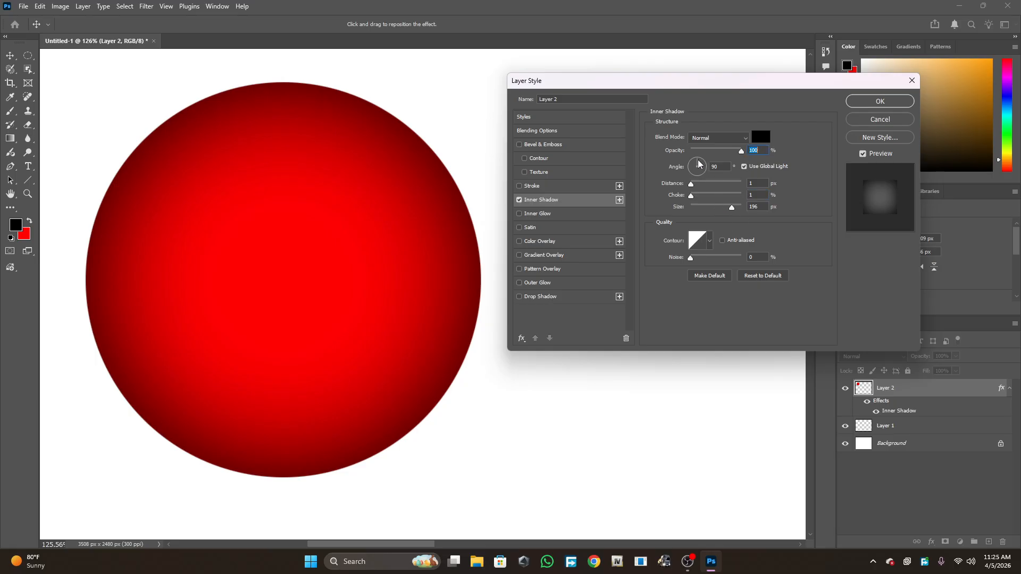
pyautogui.moveTo(691, 185)
pyautogui.mouseDown()
pyautogui.moveTo(713, 185)
pyautogui.moveTo(670, 185)
pyautogui.moveTo(705, 171)
pyautogui.moveTo(694, 182)
pyautogui.mouseUp()
pyautogui.press('Return')
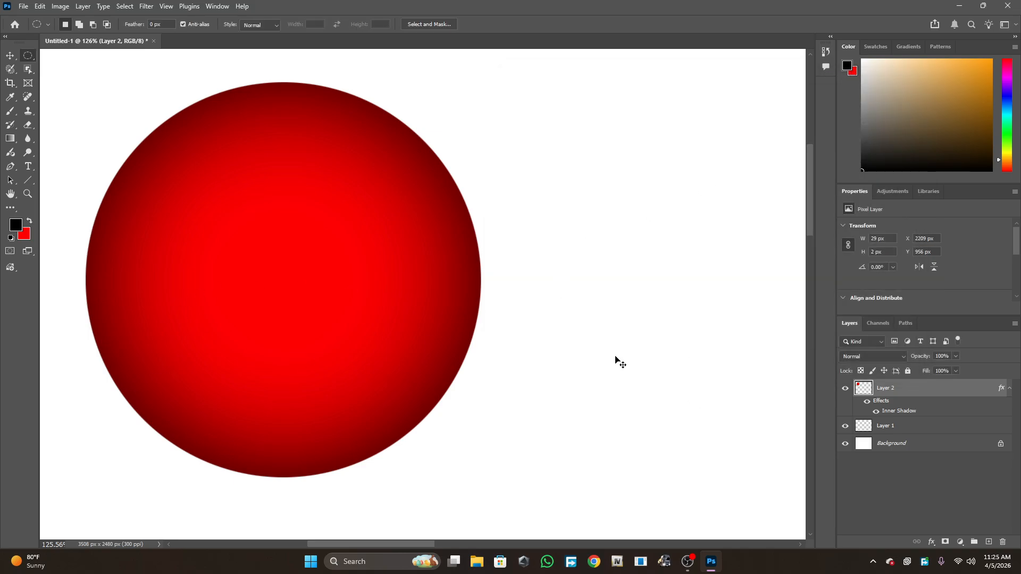
# - Move the circle near the canvas's upper-left corner
pyautogui.hotkey('ctrl', '-')
pyautogui.hotkey('ctrl', '-')
pyautogui.hotkey('ctrl', '0')
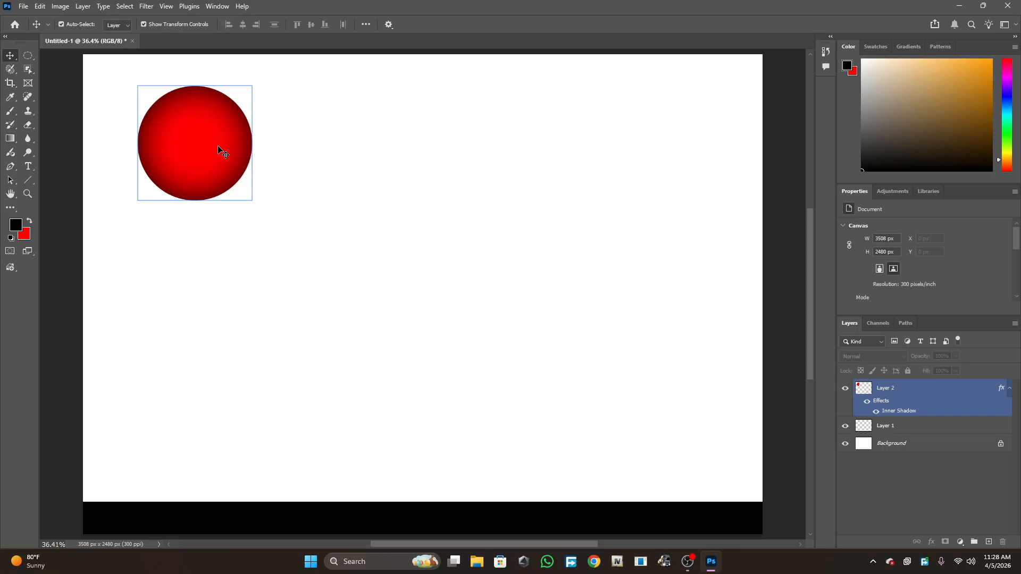
pyautogui.moveTo(218, 150); pyautogui.dragTo(188, 123)
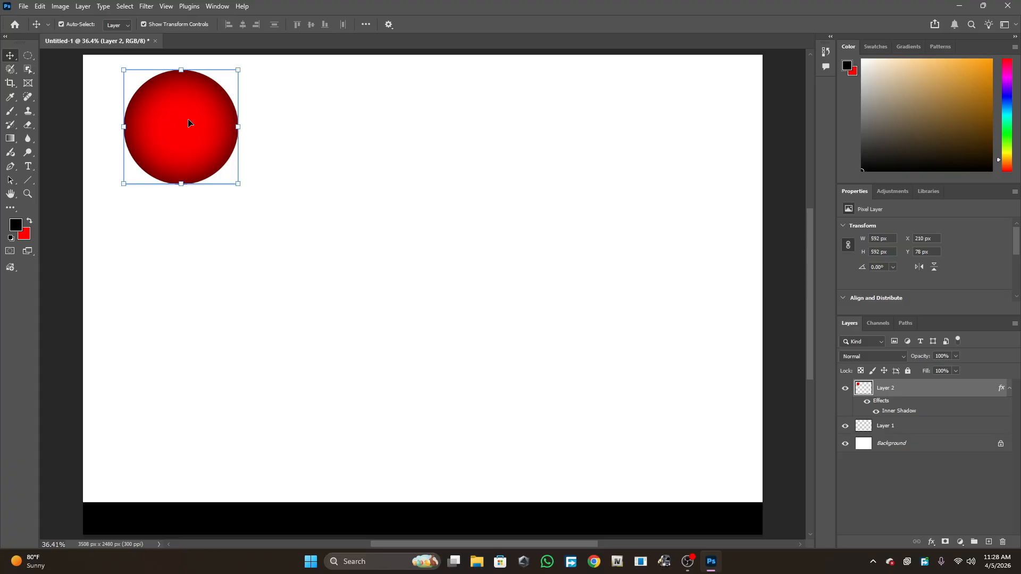
pyautogui.click(306, 244)
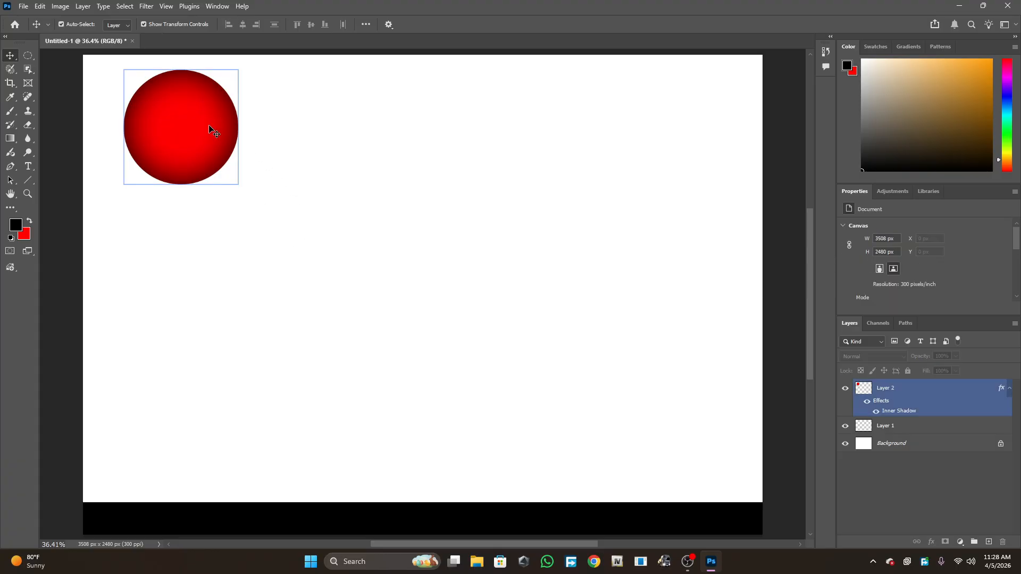
pyautogui.click(209, 128)
pyautogui.moveTo(190, 114)
pyautogui.mouseDown()
pyautogui.moveTo(221, 177)
pyautogui.moveTo(196, 111)
pyautogui.moveTo(195, 138)
pyautogui.moveTo(181, 144)
pyautogui.moveTo(177, 135)
pyautogui.moveTo(185, 179)
pyautogui.moveTo(180, 117)
pyautogui.mouseUp()
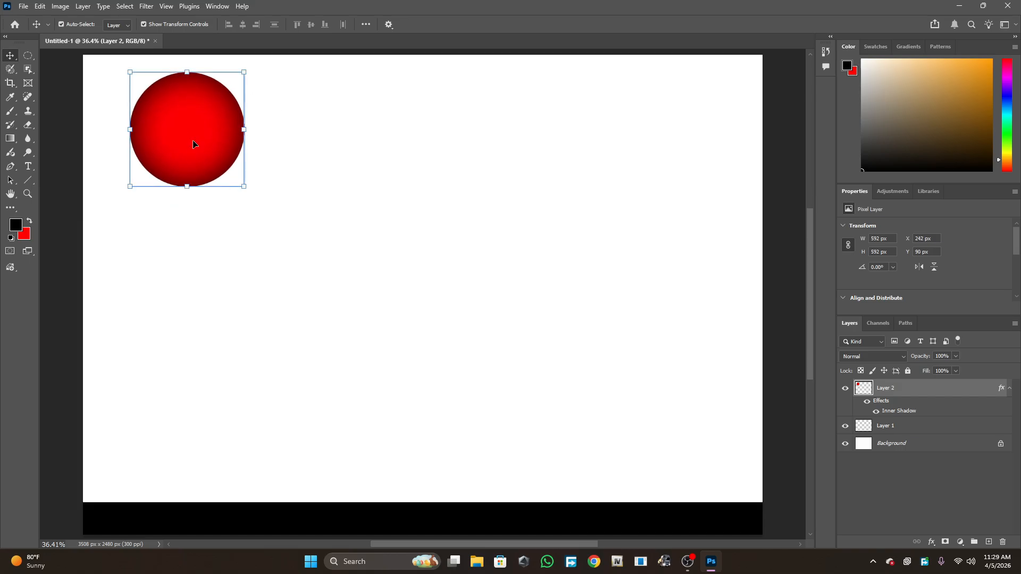
pyautogui.click(261, 211)
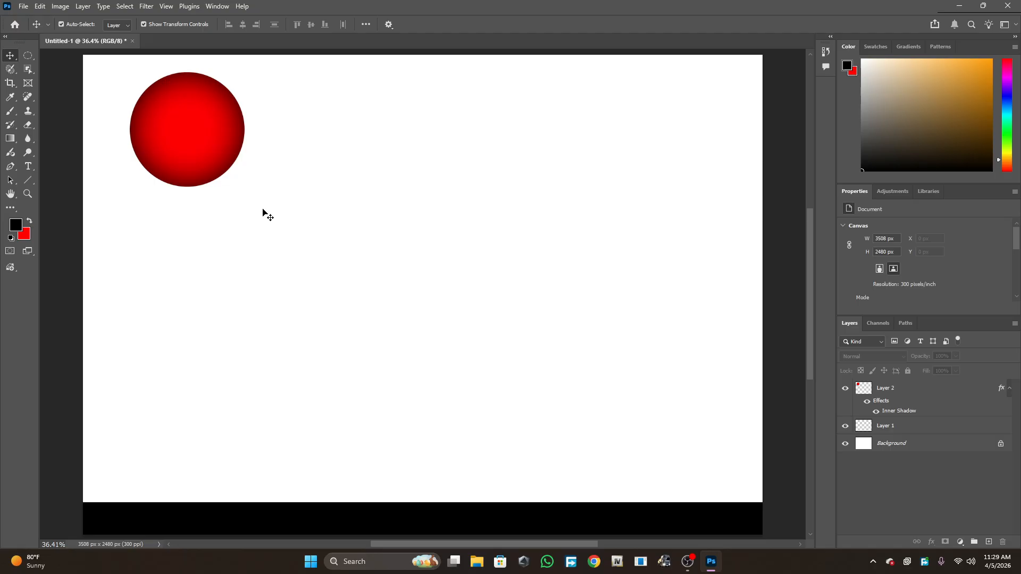
pyautogui.click(207, 132)
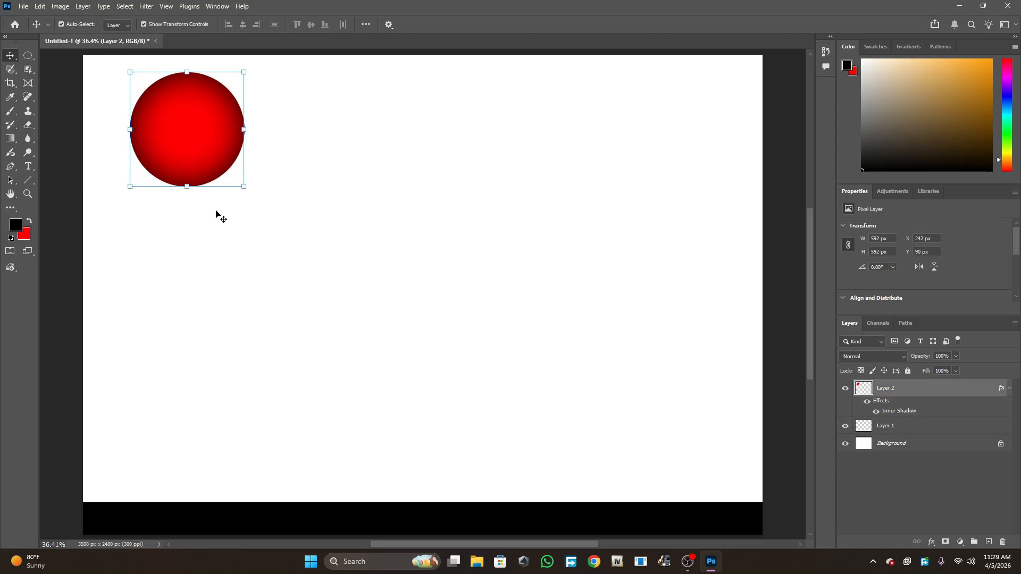
# - Duplicate the circle repeatedly, offsetting each copy downward to form a column of overlapping circles reaching the black strip
pyautogui.press('ctrl')
pyautogui.hotkey('ctrl', 'j')
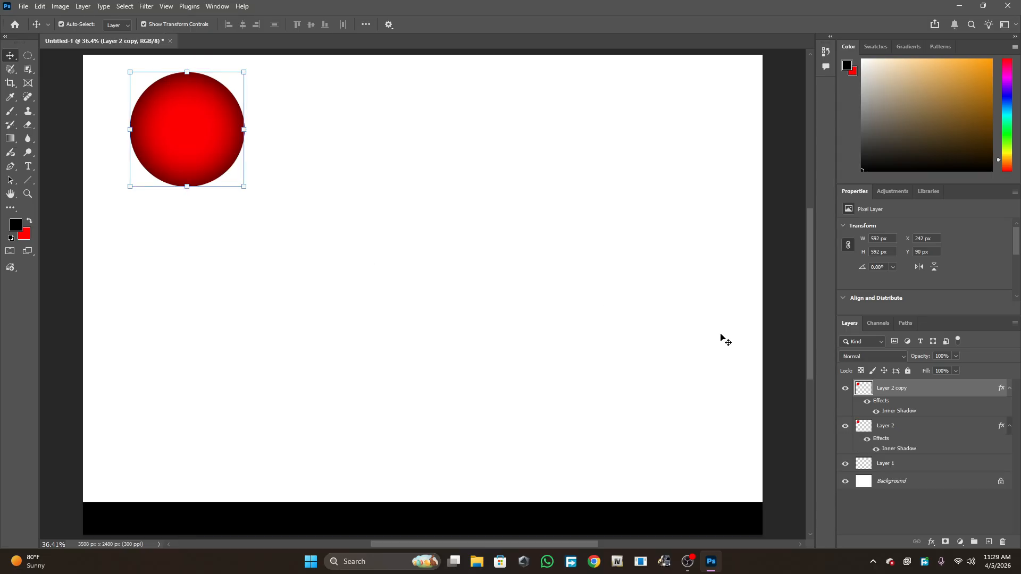
pyautogui.moveTo(202, 126); pyautogui.dragTo(197, 137)
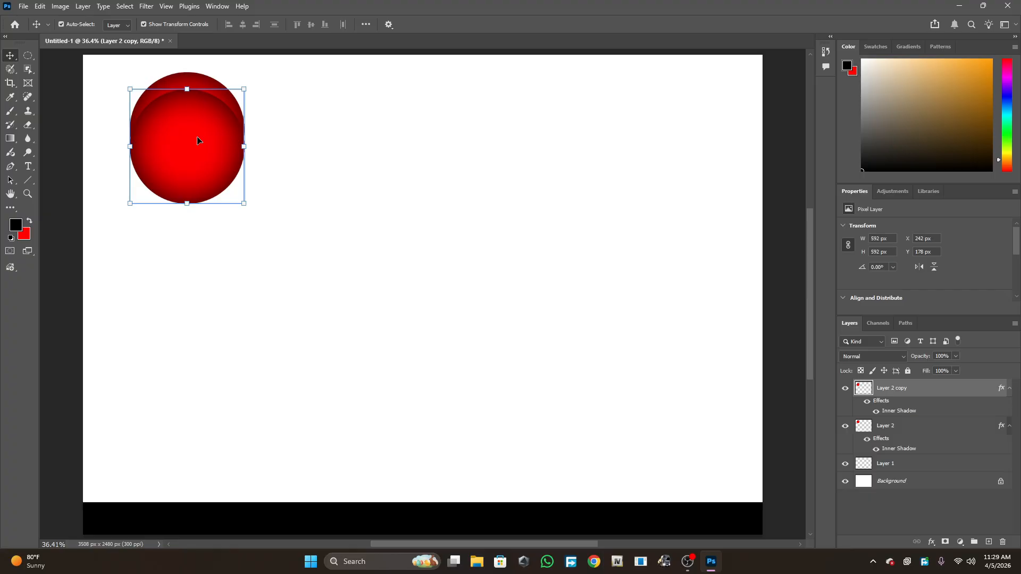
pyautogui.click(307, 147)
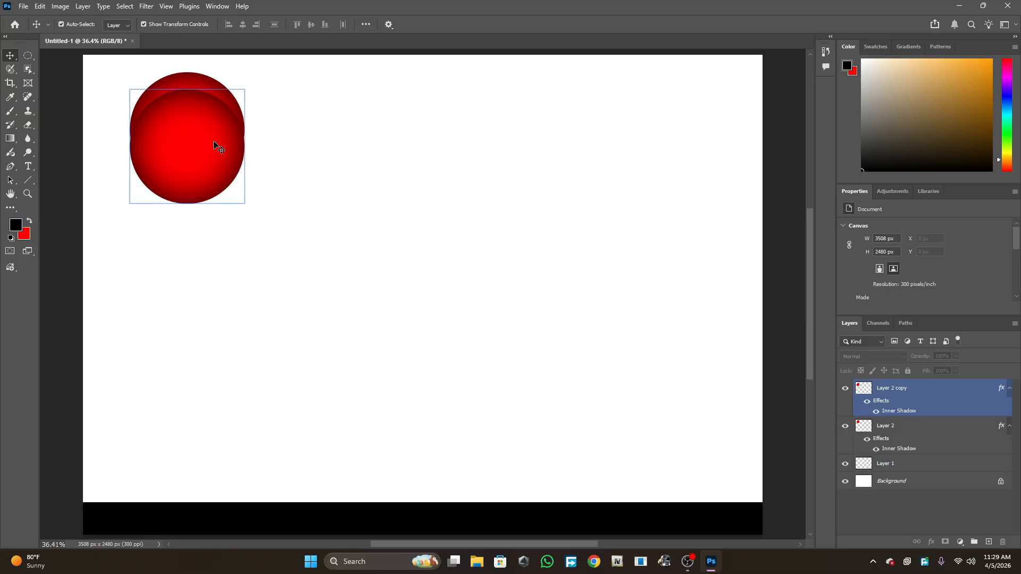
pyautogui.click(203, 142)
pyautogui.moveTo(191, 151); pyautogui.dragTo(190, 145)
pyautogui.click(313, 175)
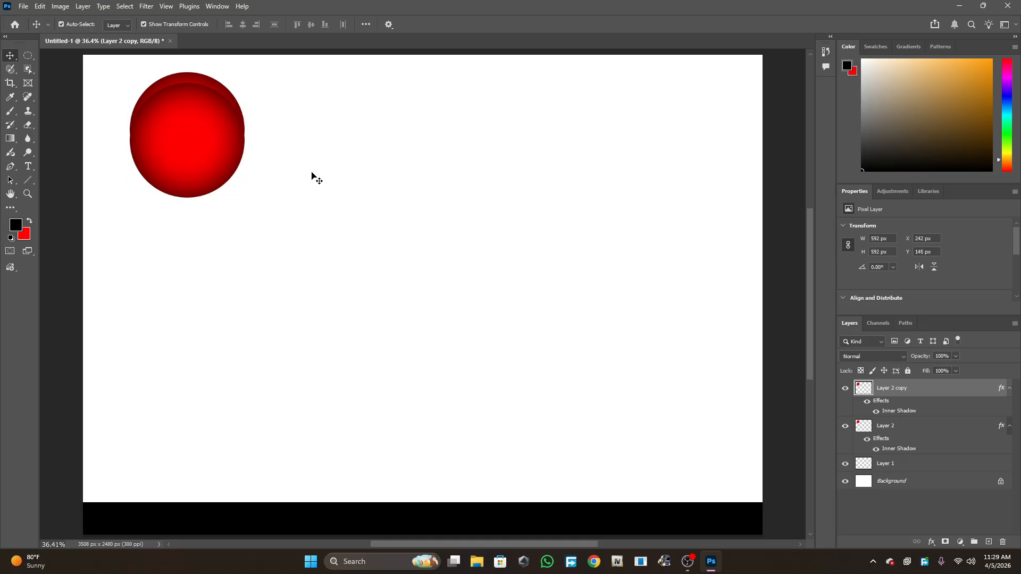
pyautogui.click(216, 155)
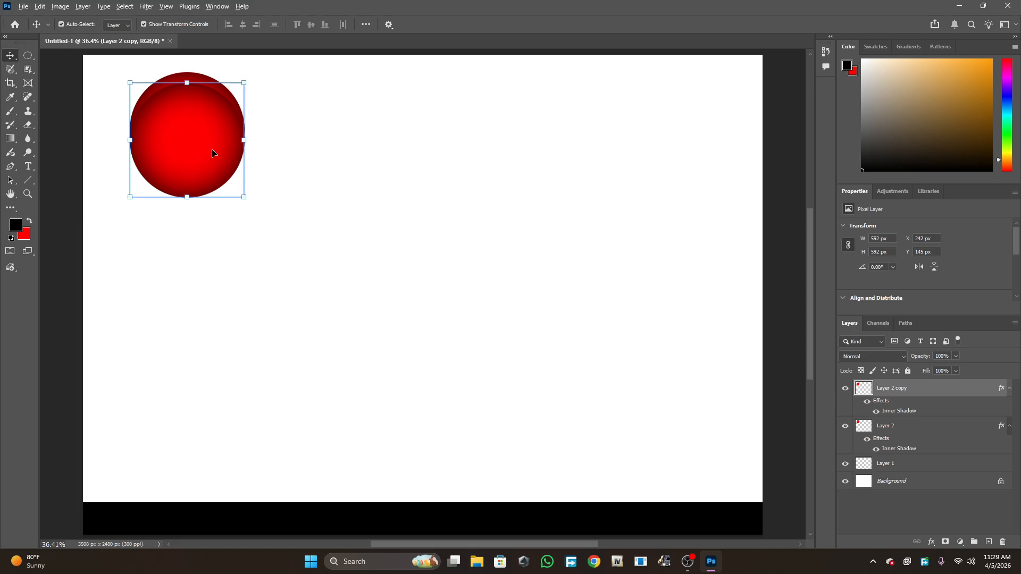
pyautogui.moveTo(199, 125); pyautogui.dragTo(187, 424)
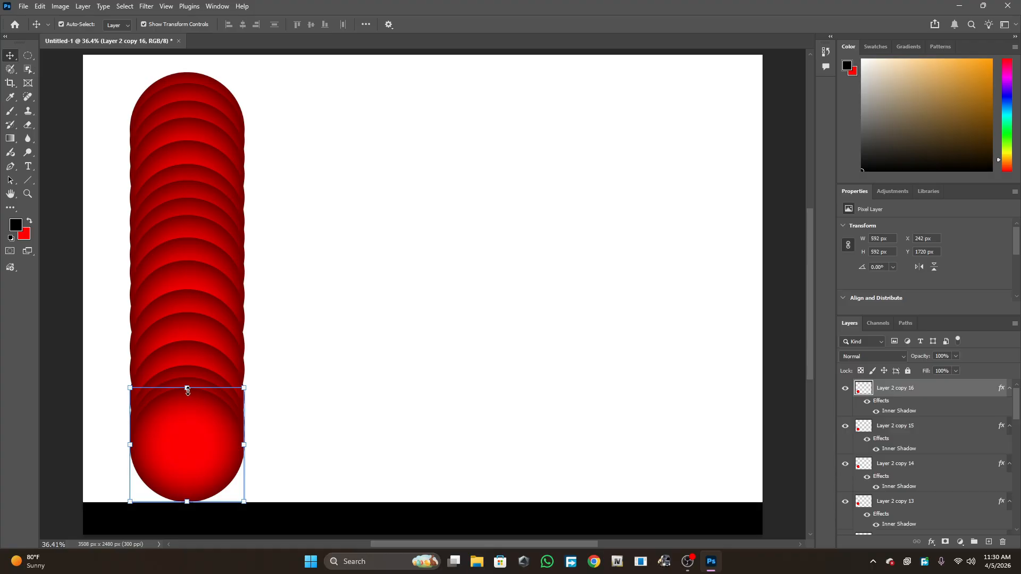
# - Adjust the bottom circle copy's height with Free Transform to about 563 px
pyautogui.moveTo(187, 388); pyautogui.dragTo(217, 402)
pyautogui.hotkey('ctrl', 'z')
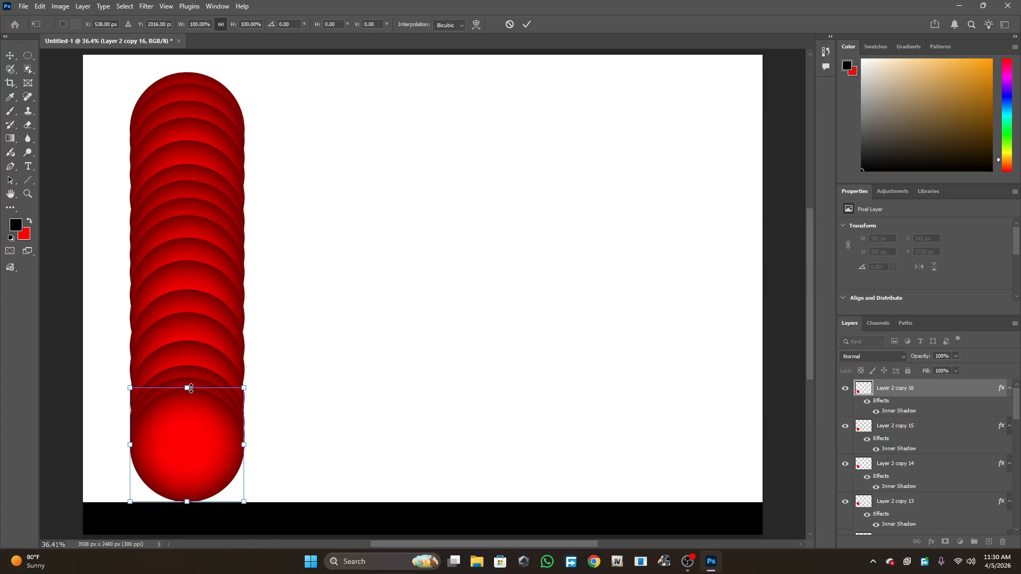
pyautogui.moveTo(186, 388)
pyautogui.mouseDown()
pyautogui.moveTo(187, 411)
pyautogui.moveTo(189, 397)
pyautogui.mouseUp()
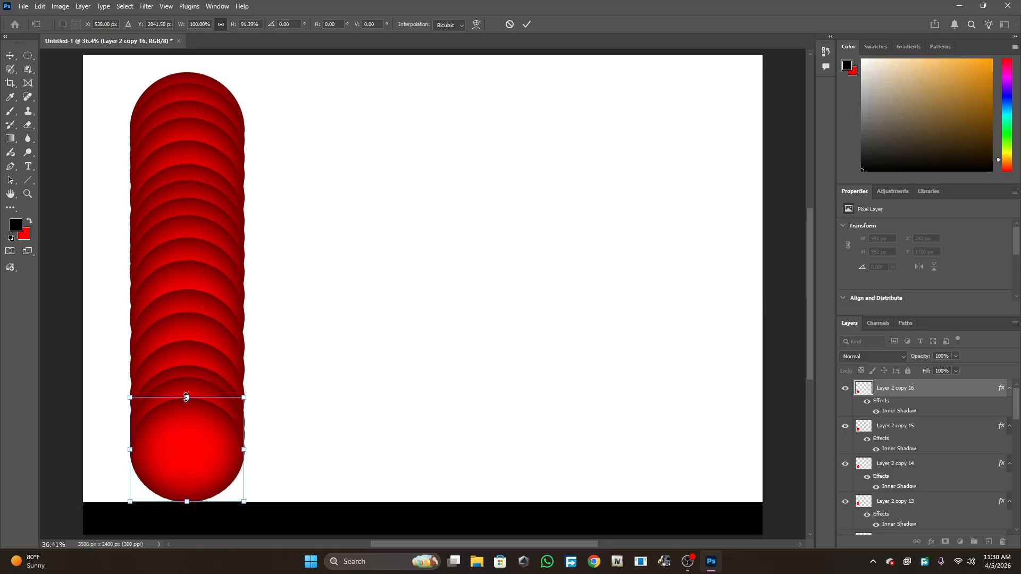
pyautogui.moveTo(186, 397)
pyautogui.mouseDown()
pyautogui.moveTo(186, 415)
pyautogui.moveTo(187, 393)
pyautogui.mouseUp()
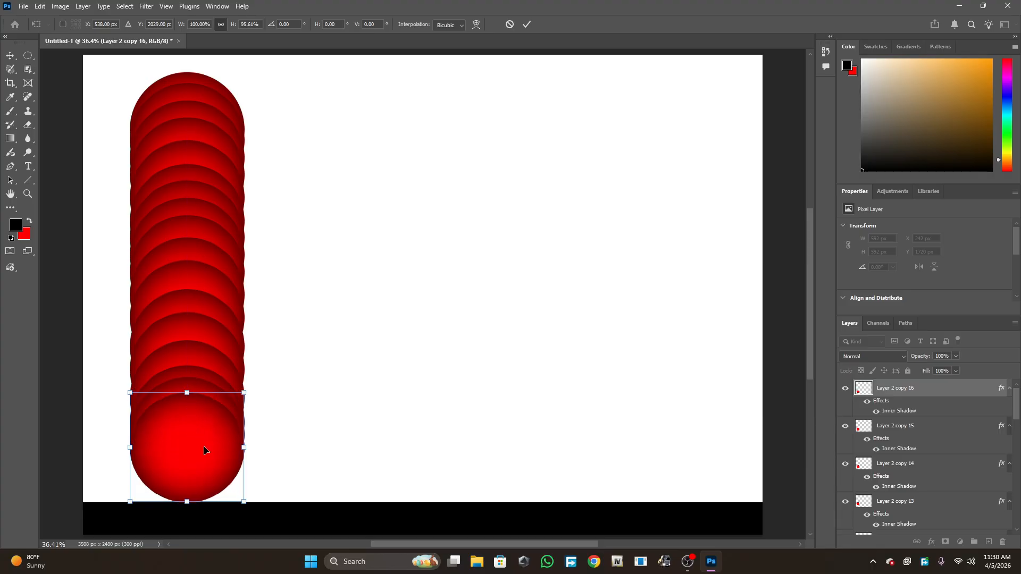
pyautogui.press('Return')
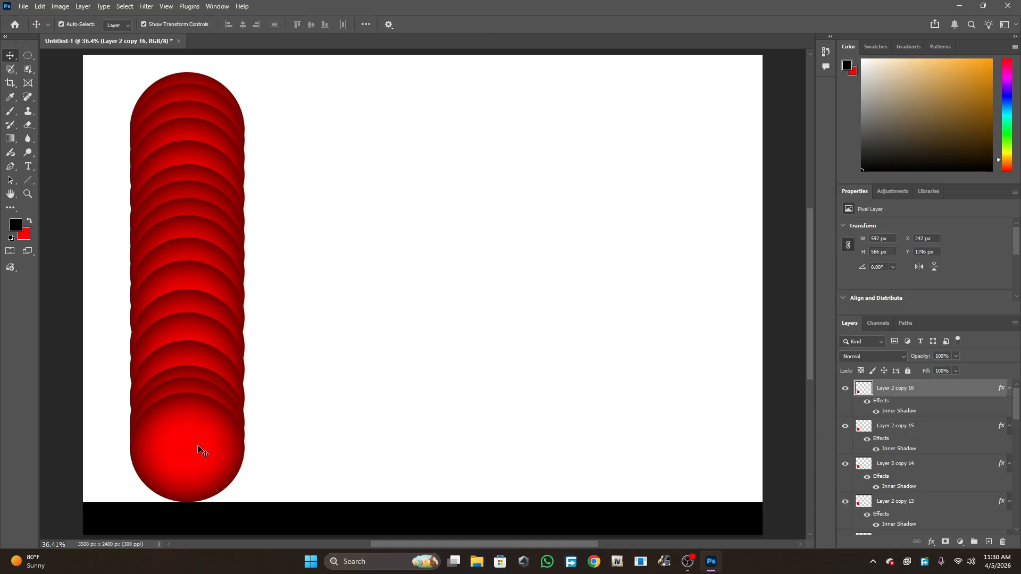
pyautogui.hotkey('ctrl', 't')
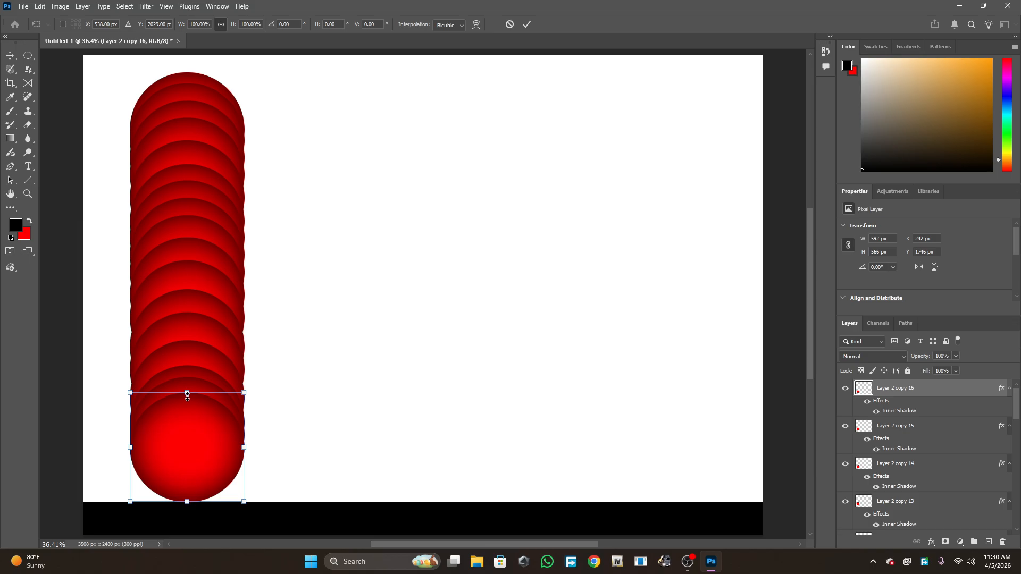
pyautogui.moveTo(186, 395)
pyautogui.mouseDown()
pyautogui.moveTo(186, 413)
pyautogui.moveTo(186, 397)
pyautogui.mouseUp()
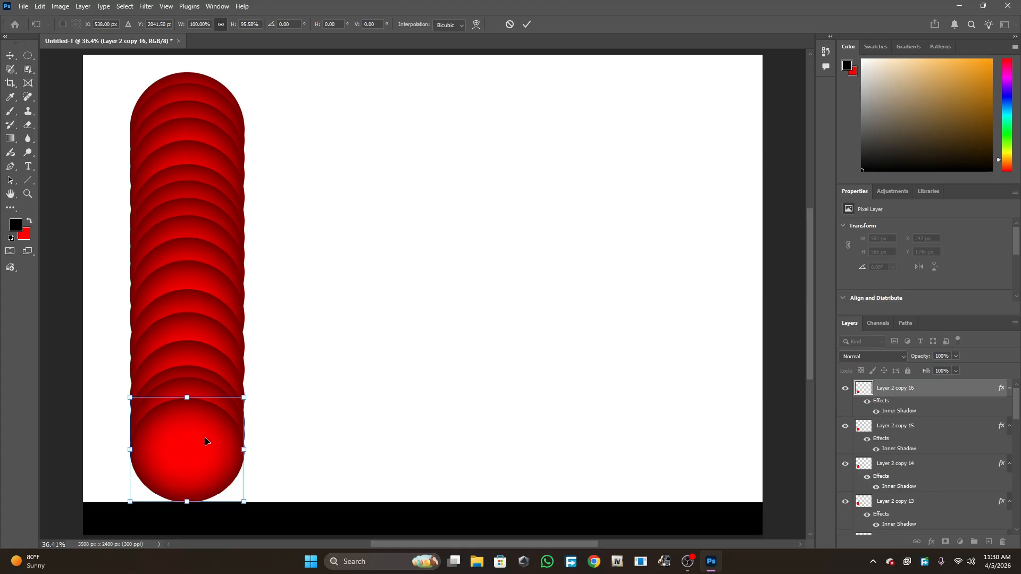
pyautogui.click(266, 447)
pyautogui.click(236, 448)
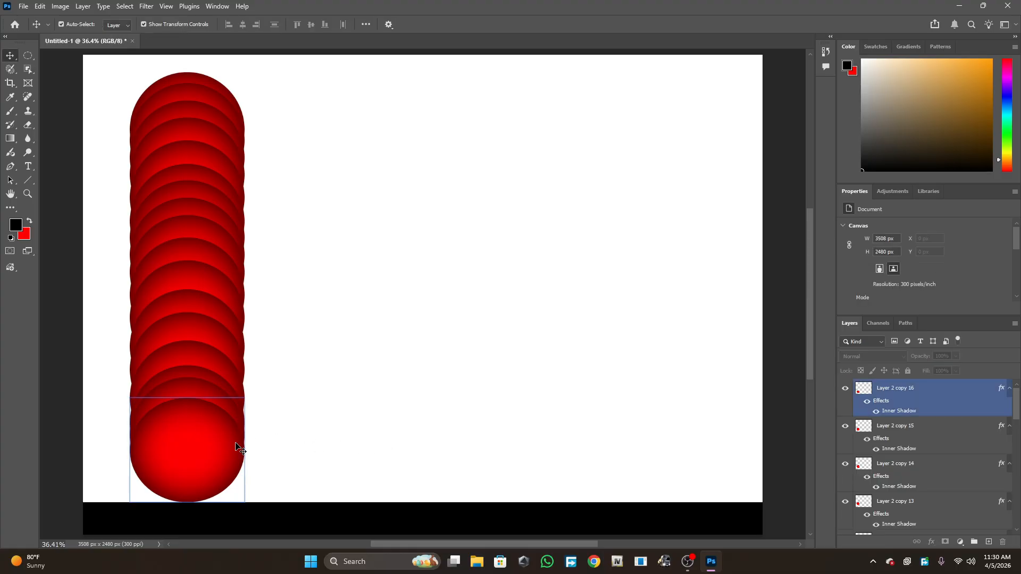
pyautogui.hotkey('ctrl', 't')
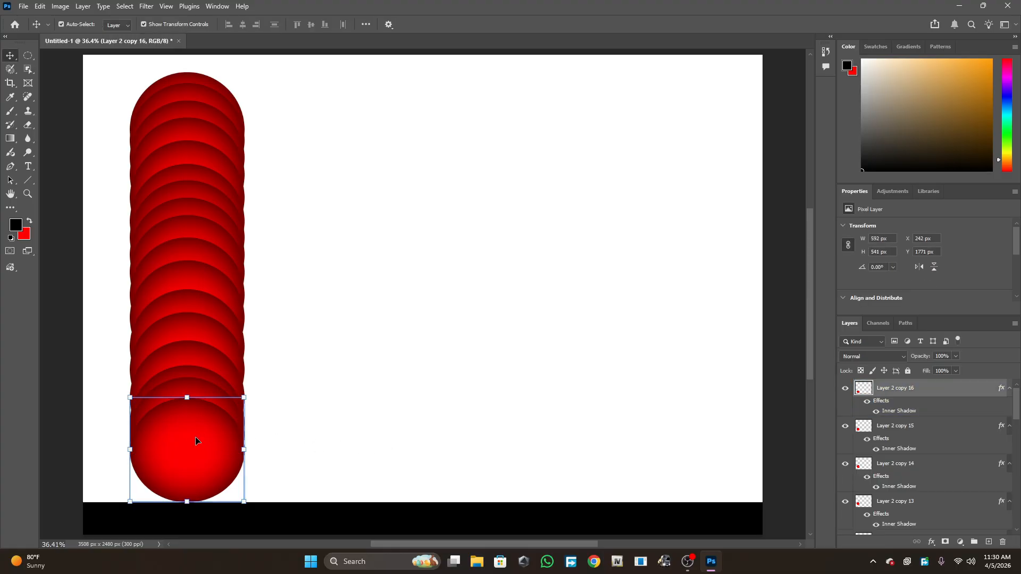
pyautogui.moveTo(189, 399)
pyautogui.mouseDown()
pyautogui.moveTo(187, 420)
pyautogui.moveTo(187, 394)
pyautogui.mouseUp()
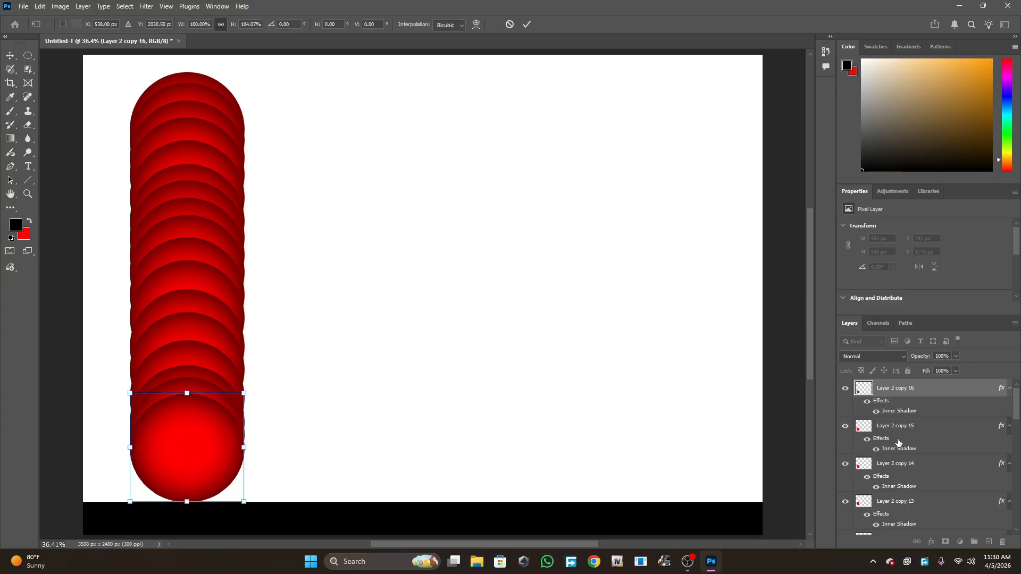
pyautogui.press('Return')
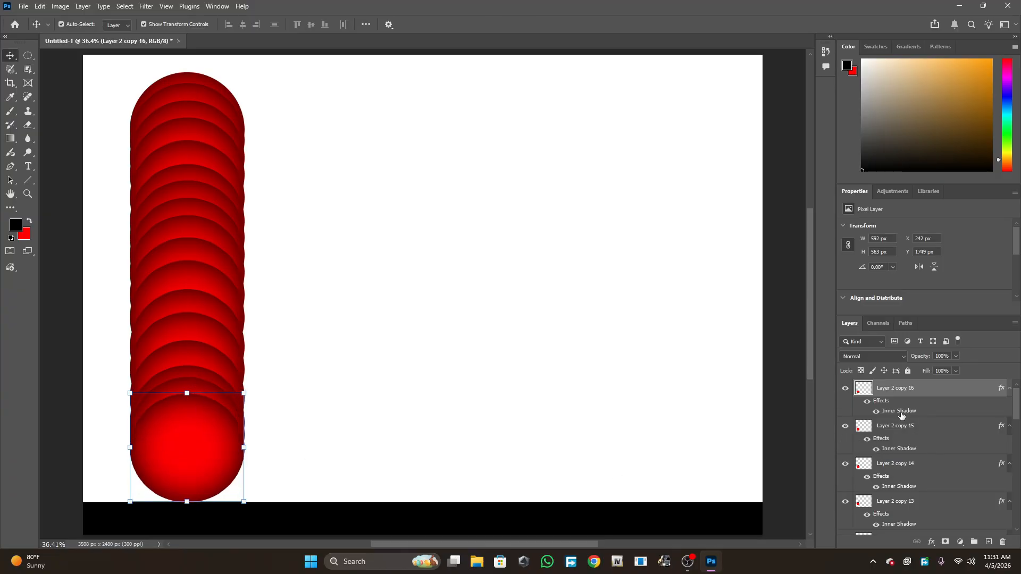
# - Duplicate the bottom circle and shorten the new copy to about 456 px tall
pyautogui.press('ctrl')
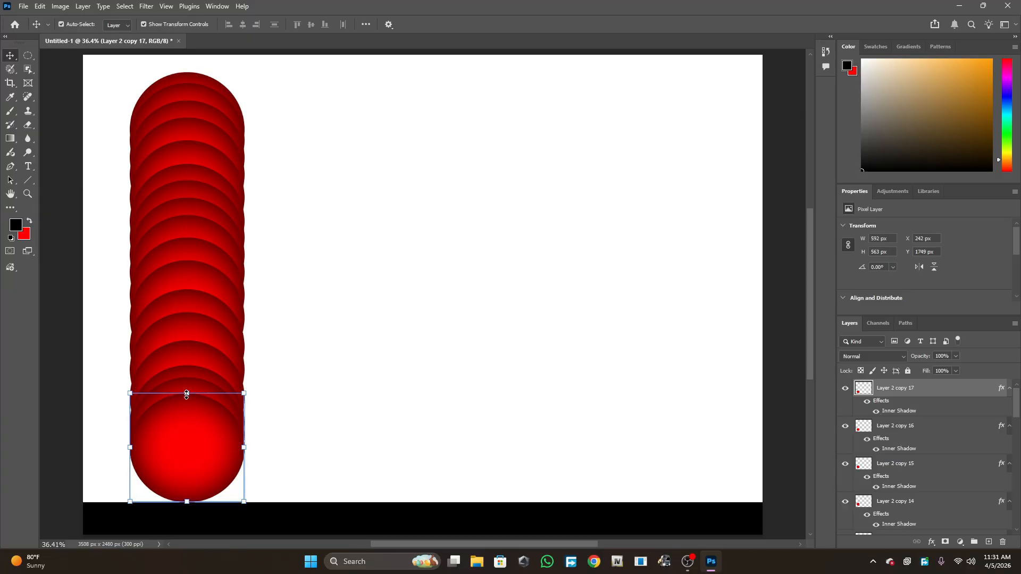
pyautogui.moveTo(186, 394)
pyautogui.mouseDown()
pyautogui.moveTo(183, 421)
pyautogui.moveTo(187, 413)
pyautogui.mouseUp()
pyautogui.press('Return')
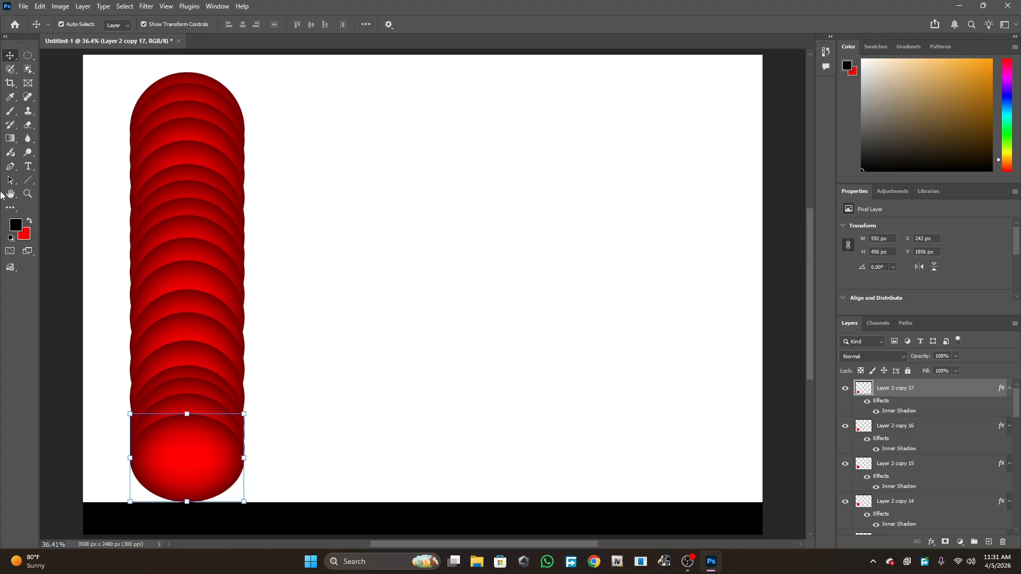
pyautogui.click(7, 116)
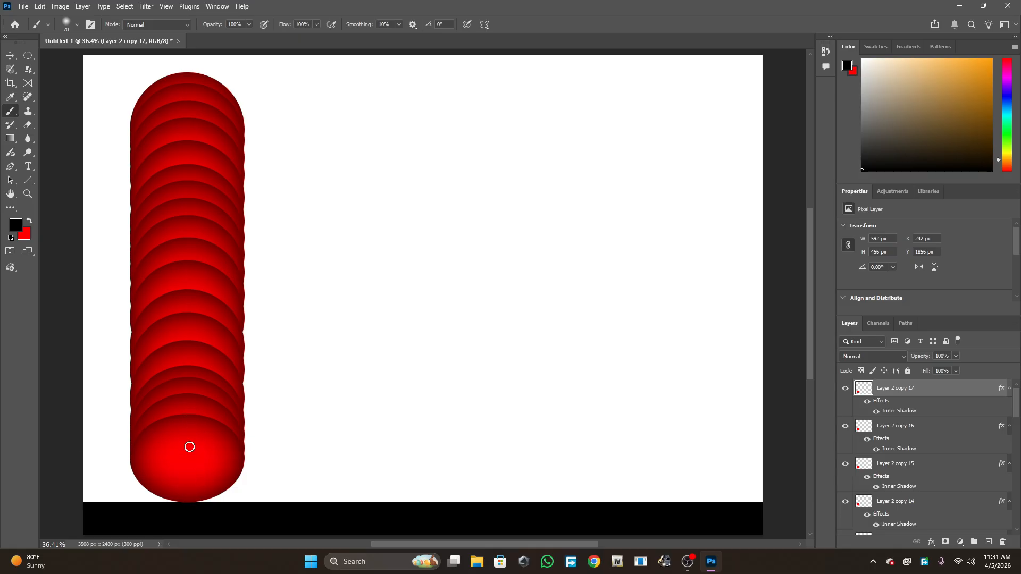
pyautogui.moveTo(179, 160)
pyautogui.mouseDown()
pyautogui.moveTo(179, 477)
pyautogui.moveTo(196, 363)
pyautogui.moveTo(246, 329)
pyautogui.moveTo(313, 327)
pyautogui.moveTo(393, 401)
pyautogui.moveTo(407, 505)
pyautogui.moveTo(436, 450)
pyautogui.moveTo(503, 386)
pyautogui.moveTo(577, 388)
pyautogui.moveTo(624, 412)
pyautogui.moveTo(685, 495)
pyautogui.moveTo(748, 440)
pyautogui.moveTo(909, 400)
pyautogui.mouseUp()
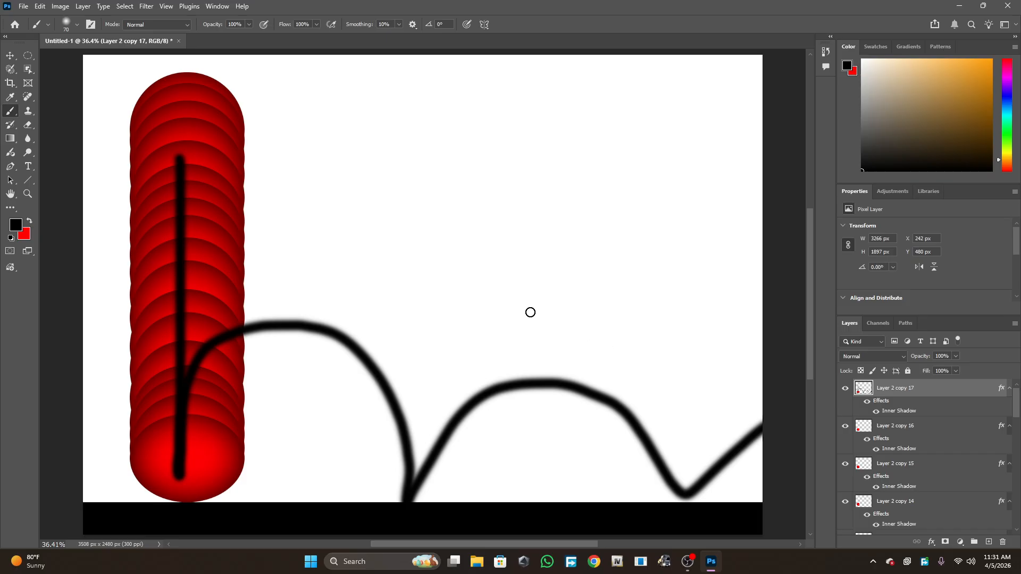
pyautogui.hotkey('ctrl', 'z')
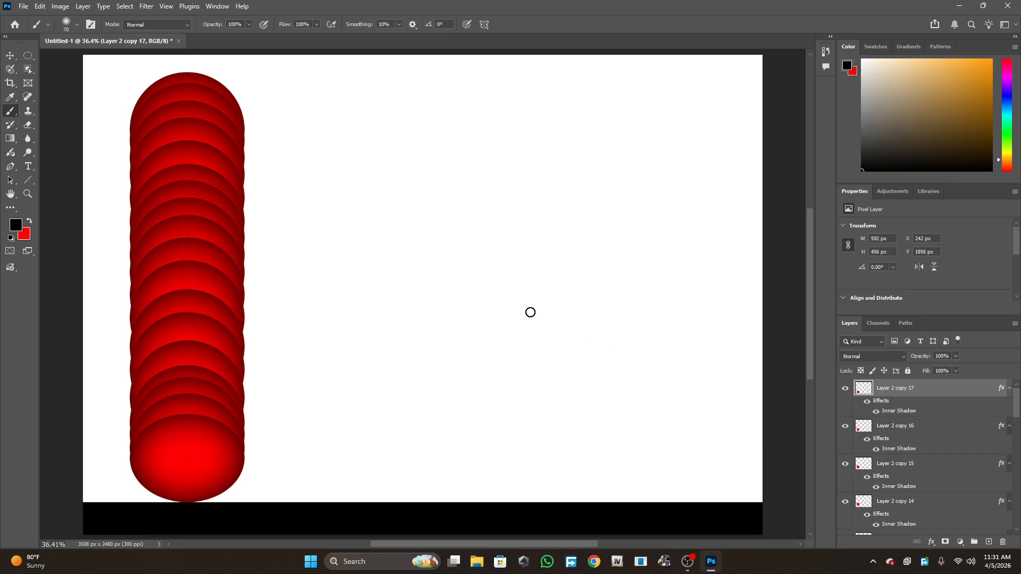
pyautogui.click(26, 58)
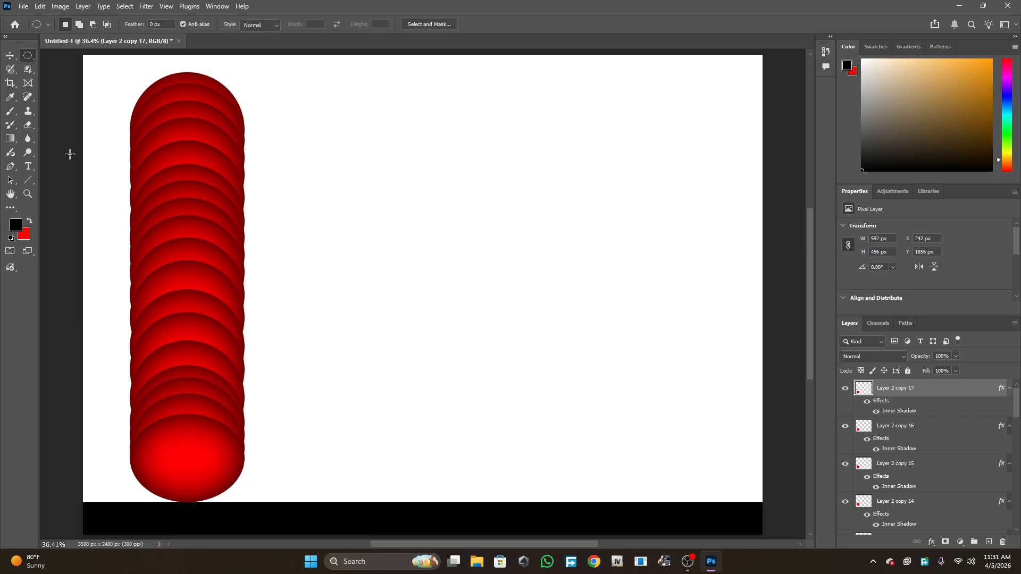
pyautogui.click(9, 56)
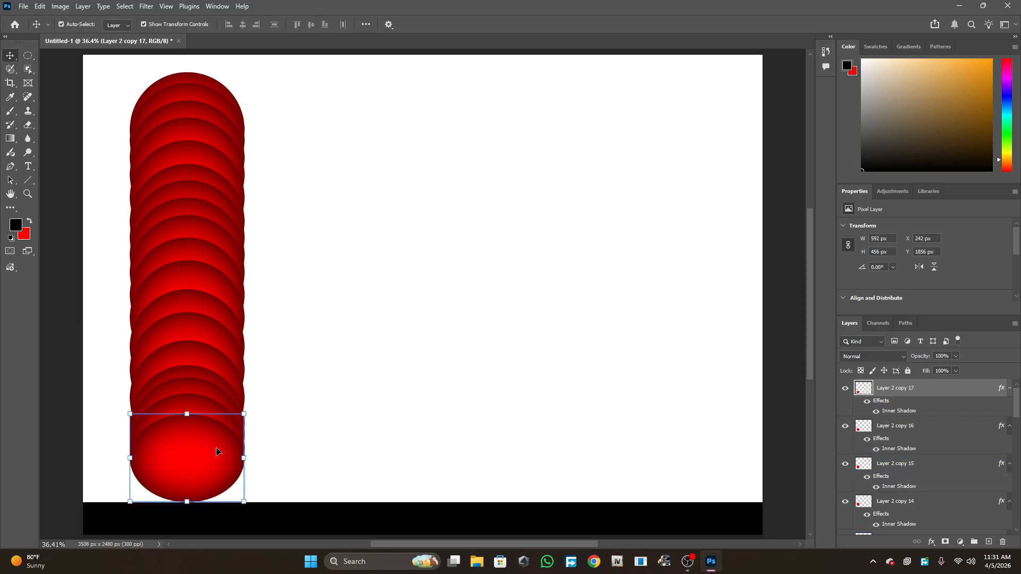
# - Duplicate the bottom circle again and shorten the new copy to about 319 px tall
pyautogui.press('ctrl')
pyautogui.hotkey('ctrl', 't')
pyautogui.moveTo(186, 416); pyautogui.dragTo(189, 443)
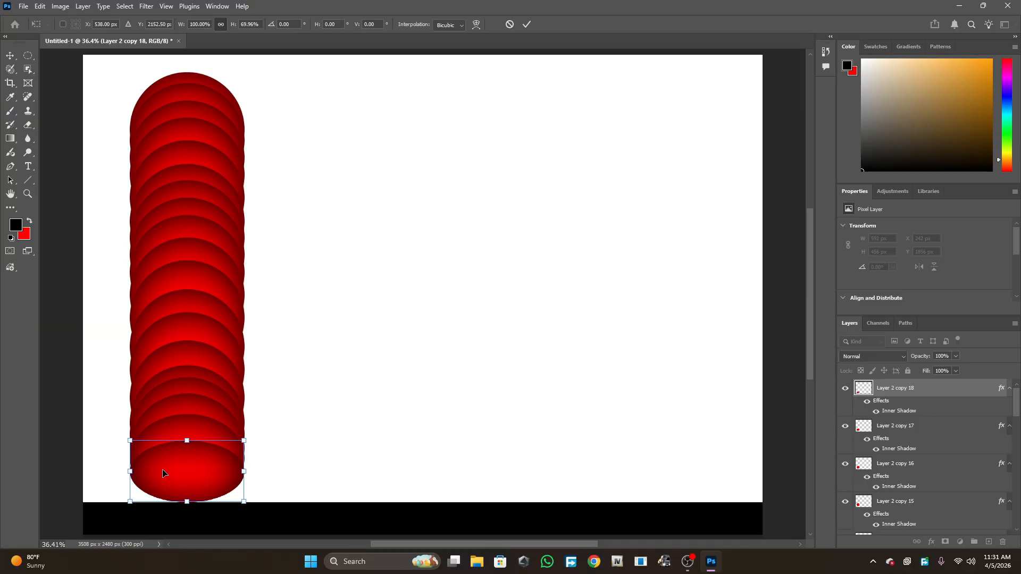
pyautogui.press('Return')
pyautogui.hotkey('ctrl', 'j')
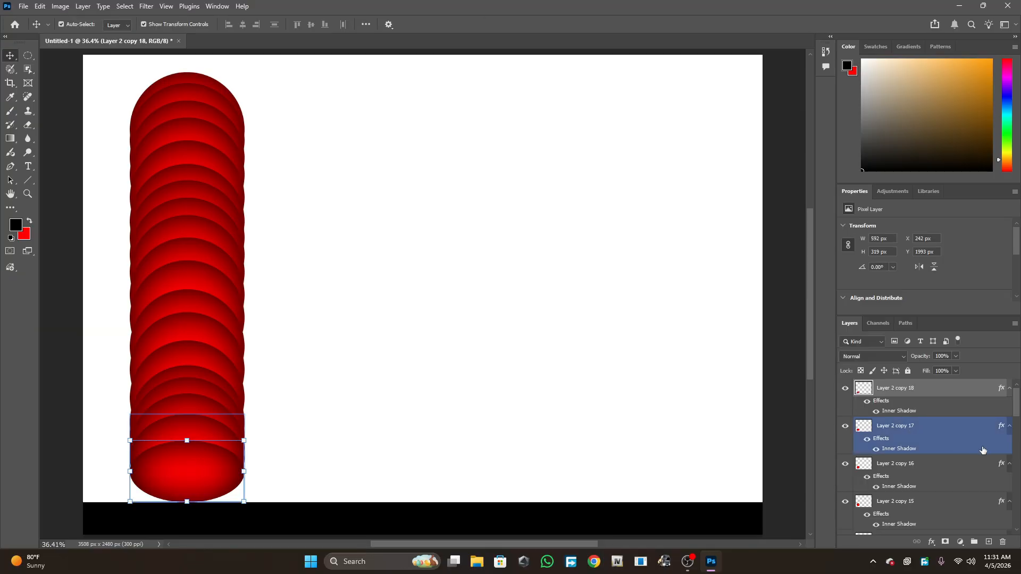
# - Isolate the bottom circle's layer and undo its last duplicate and height change
pyautogui.rightClick(197, 469)
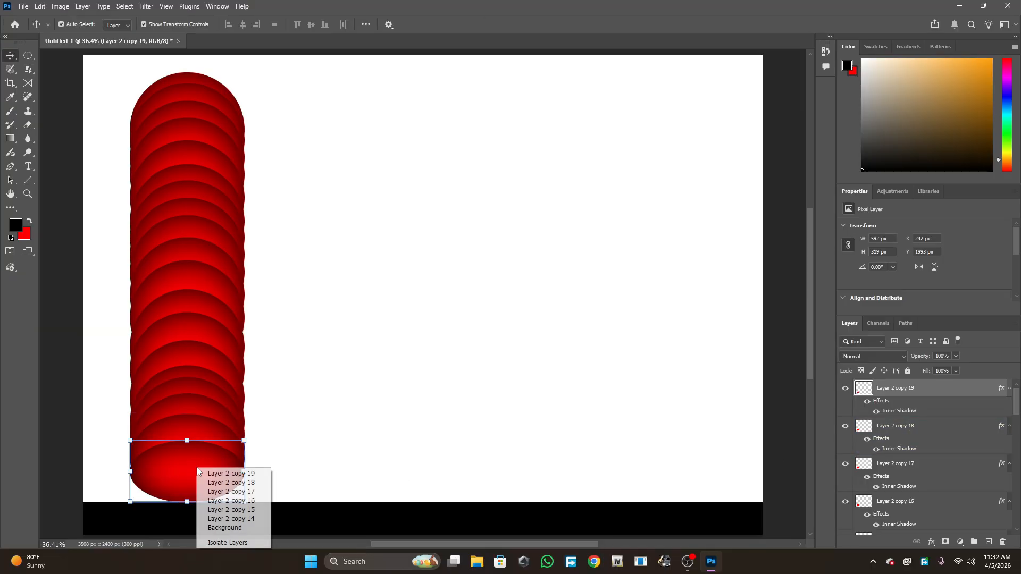
pyautogui.click(233, 543)
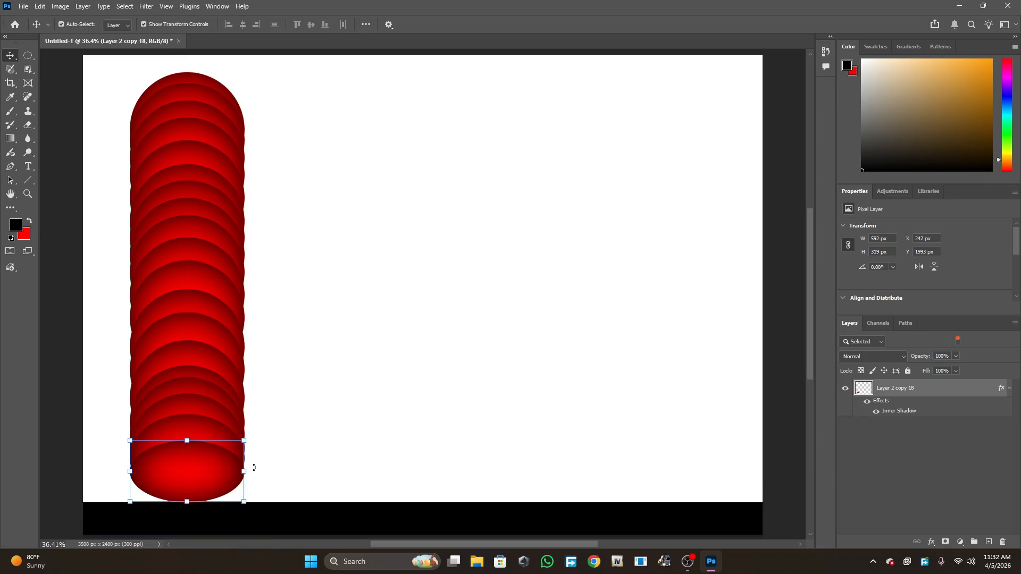
pyautogui.hotkey('ctrl', 'z')
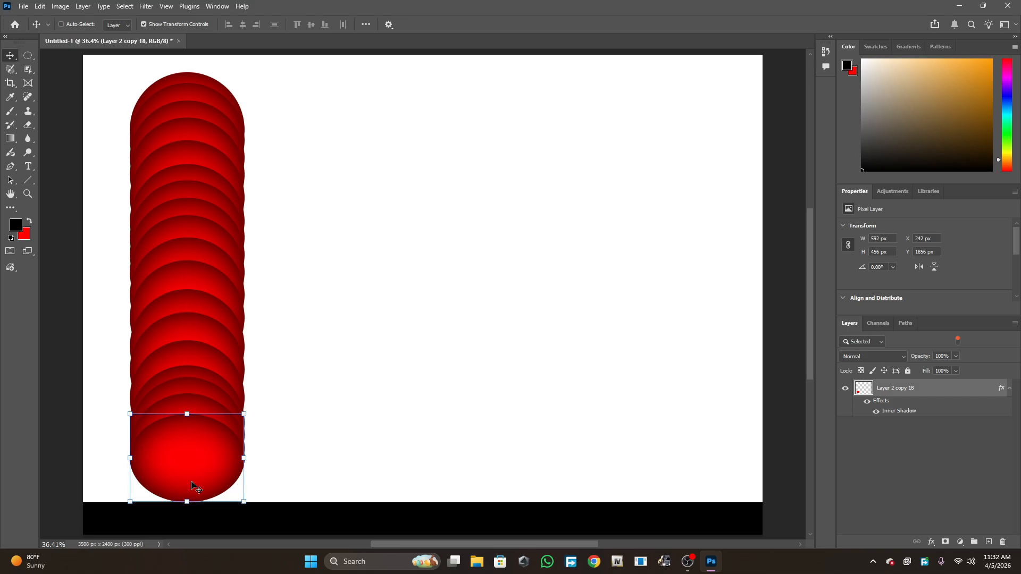
pyautogui.hotkey('ctrl', 'z')
# - Toggle the bottom circle layer's visibility off and on, then turn layer isolation off
pyautogui.scroll(3, 933, 480)
pyautogui.scroll(-3, 933, 479)
pyautogui.scroll(-1, 931, 480)
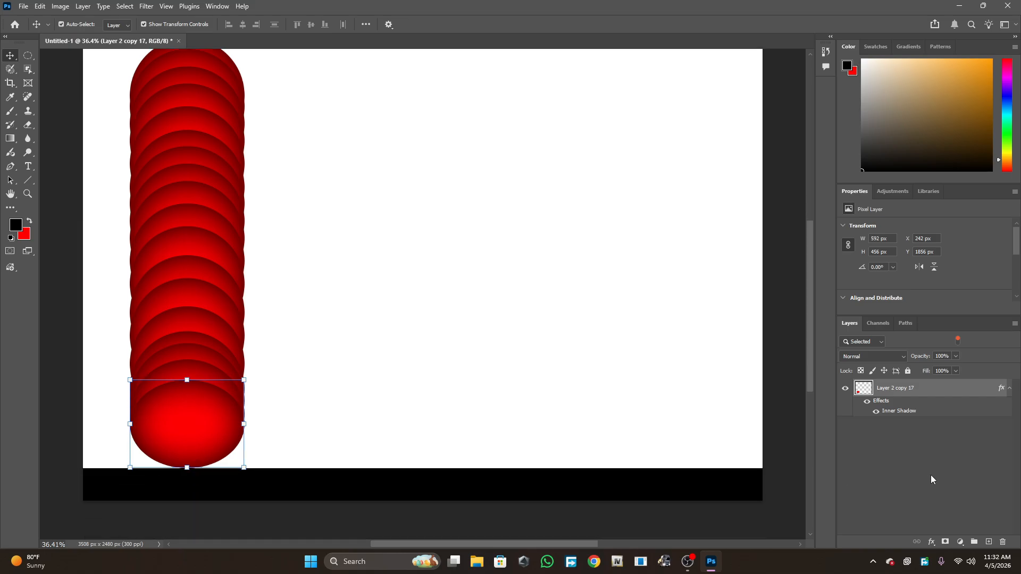
pyautogui.click(864, 322)
pyautogui.click(850, 323)
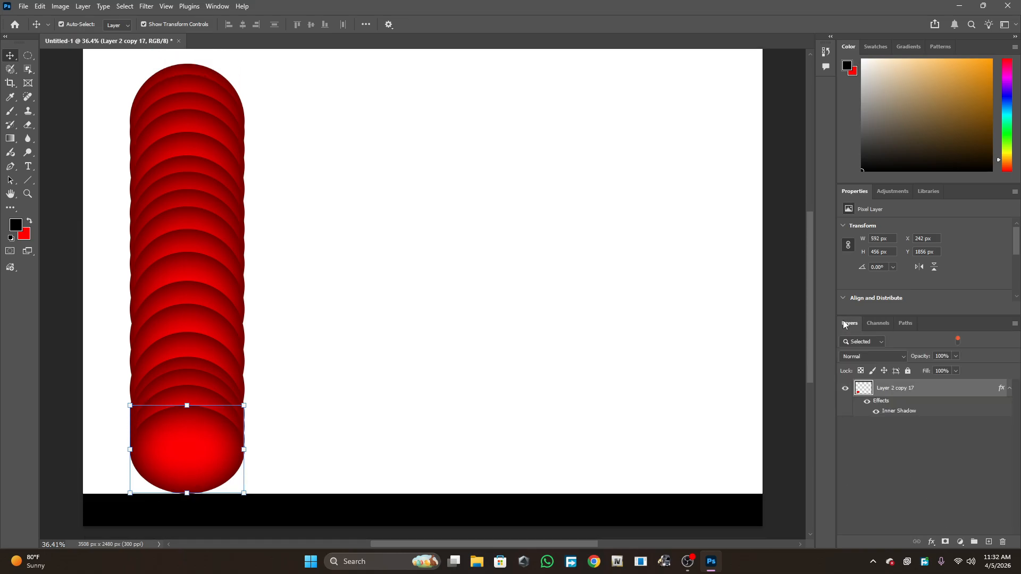
pyautogui.click(846, 388)
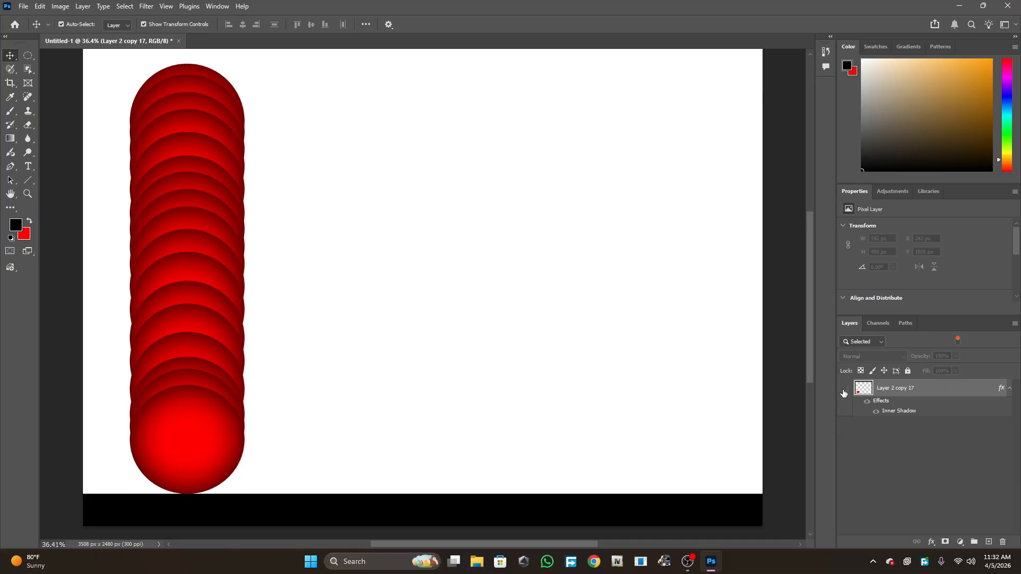
pyautogui.click(845, 389)
pyautogui.click(846, 388)
pyautogui.click(846, 389)
pyautogui.scroll(4, 952, 415)
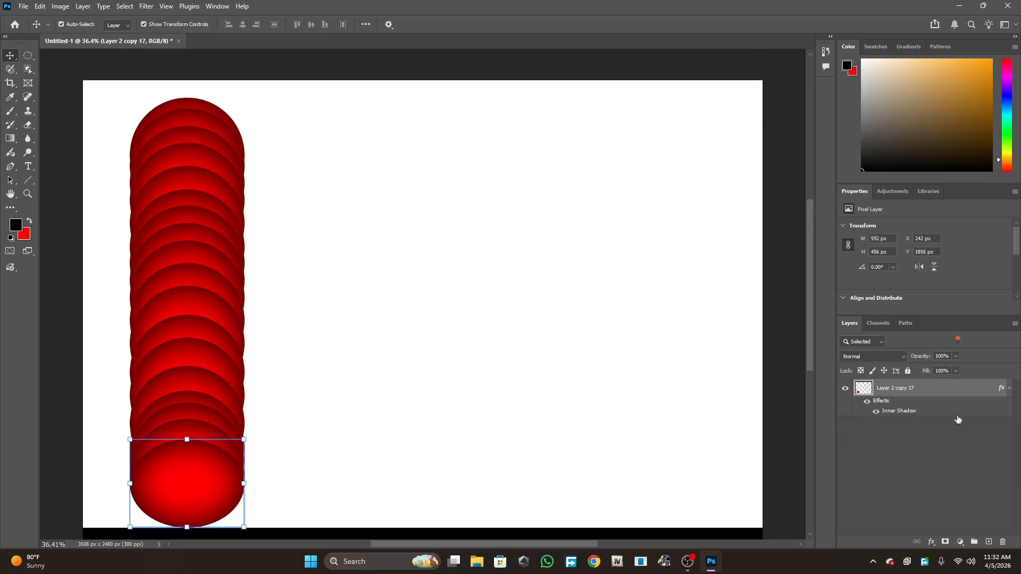
pyautogui.scroll(-3, 957, 417)
pyautogui.rightClick(180, 453)
pyautogui.click(202, 517)
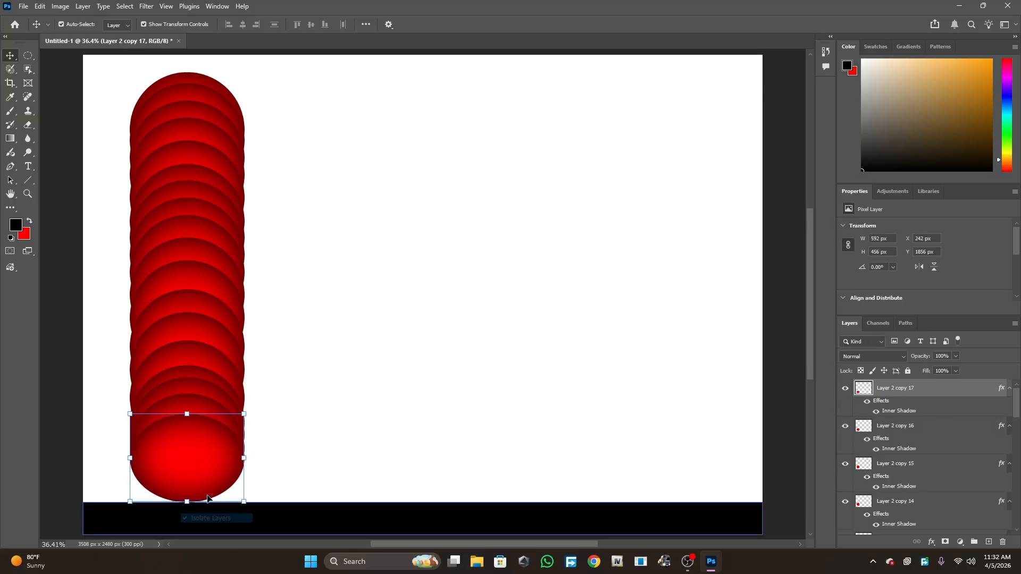
# - Adjust the bottom circle copy's height with Free Transform to about 459 px
pyautogui.scroll(-2, 216, 455)
pyautogui.scroll(1, 216, 455)
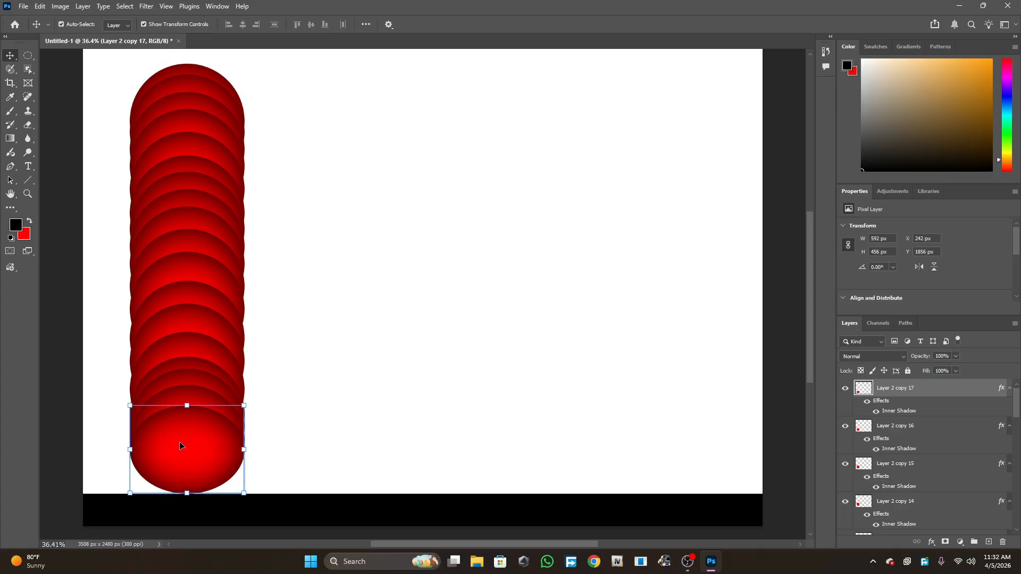
pyautogui.moveTo(185, 407)
pyautogui.mouseDown()
pyautogui.moveTo(189, 425)
pyautogui.moveTo(193, 405)
pyautogui.mouseUp()
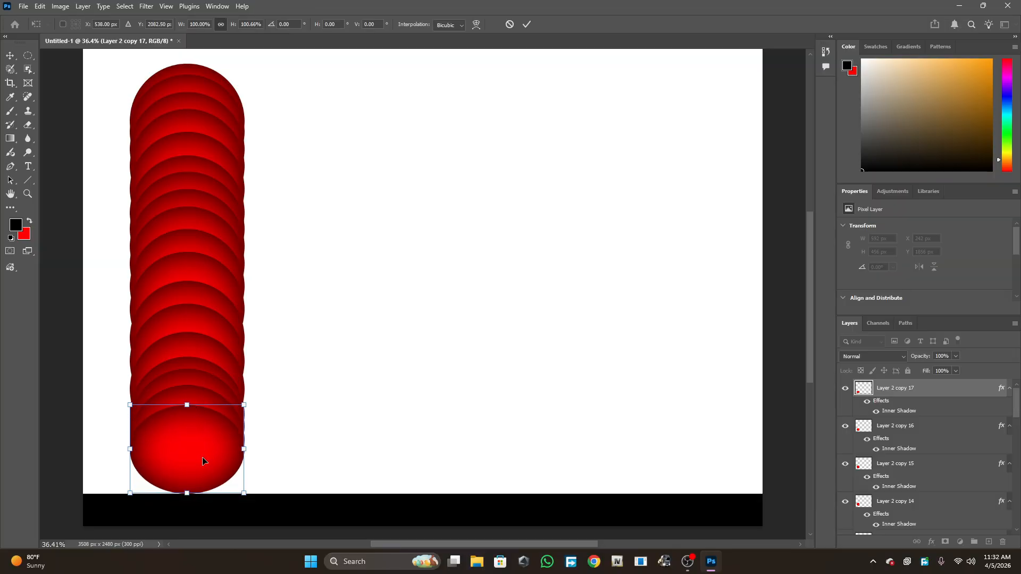
pyautogui.press('Return')
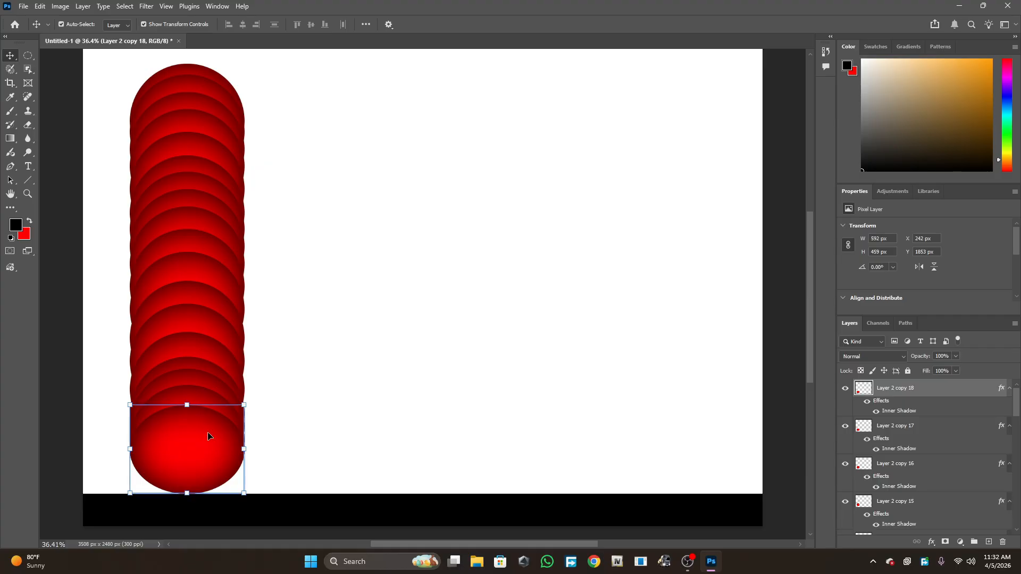
# - Duplicate the bottom circle and shorten the new copy to about 391 px tall
pyautogui.hotkey('ctrl', 'j')
pyautogui.moveTo(186, 404); pyautogui.dragTo(188, 418)
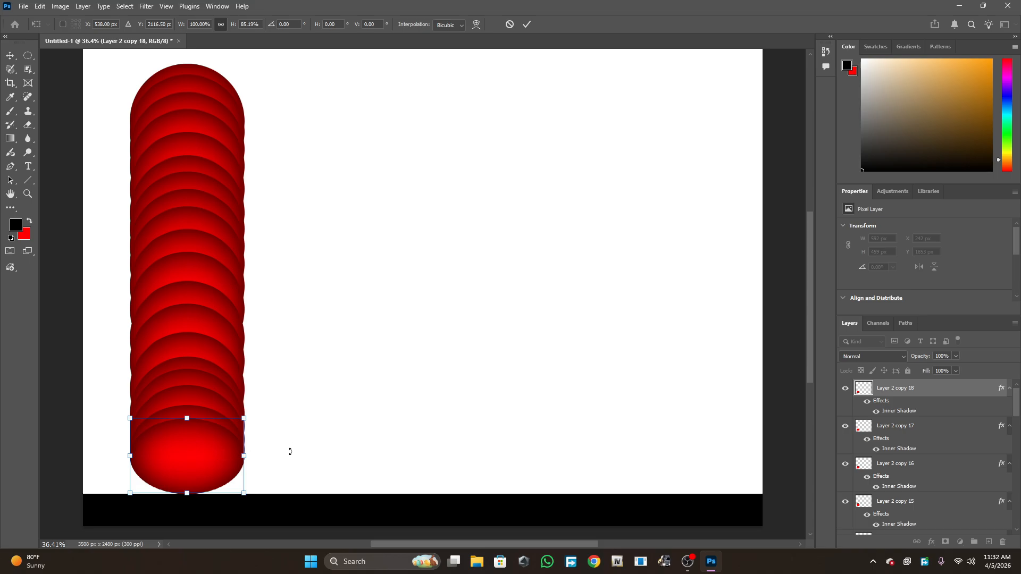
pyautogui.press('Return')
# - Duplicate the bottom circle again and shorten the new copy to about 306 px tall
pyautogui.hotkey('ctrl', 'j')
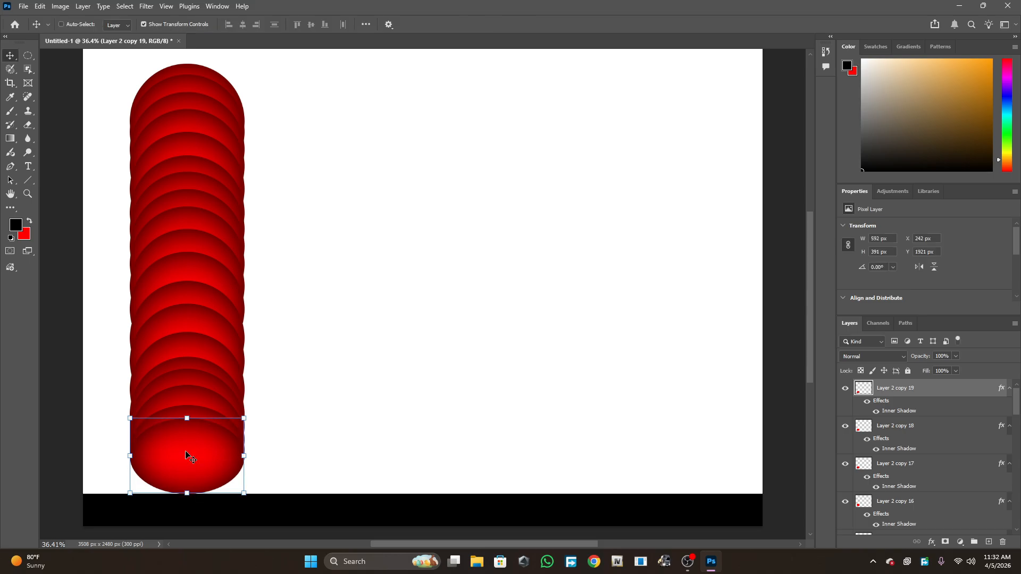
pyautogui.moveTo(187, 419); pyautogui.dragTo(186, 434)
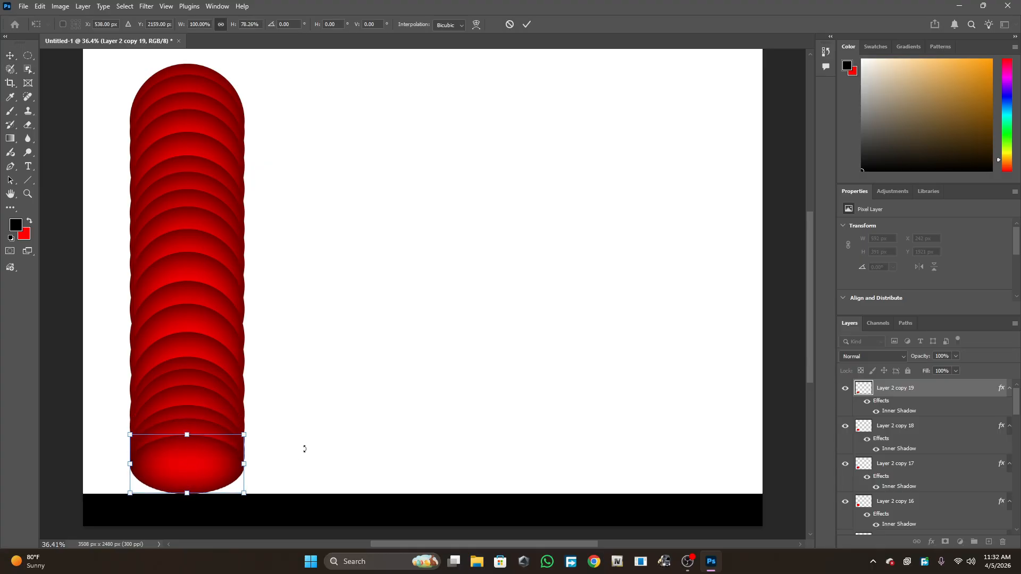
pyautogui.press('Return')
# - Duplicate the shortest bottom circle, keeping the new copy in place and selected
pyautogui.click(283, 462)
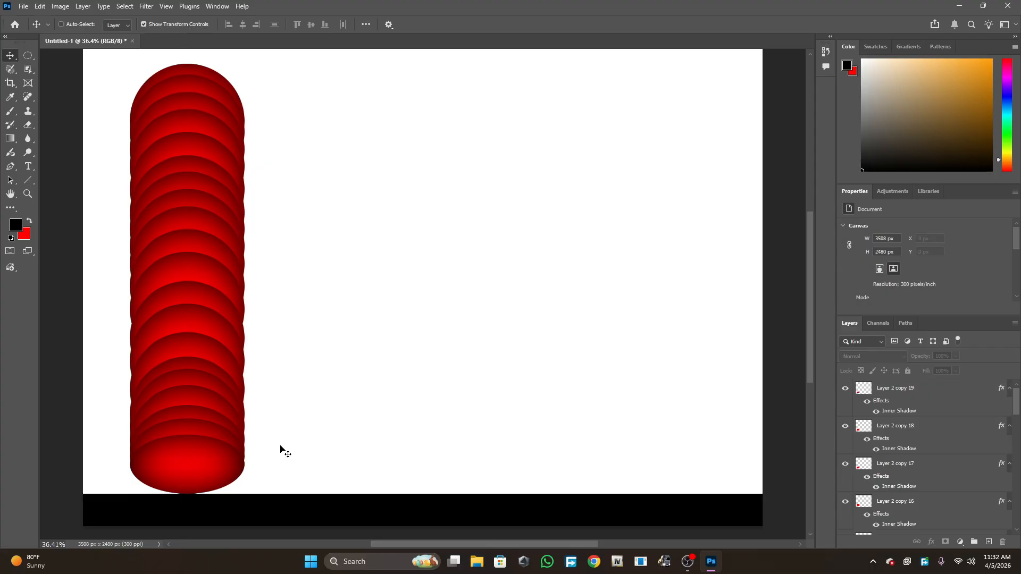
pyautogui.click(244, 449)
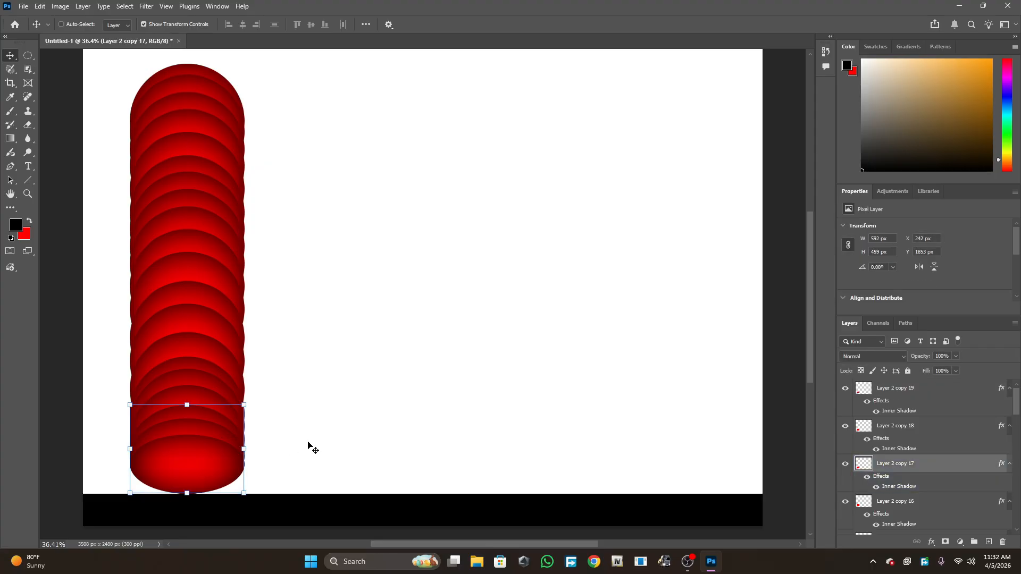
pyautogui.click(889, 389)
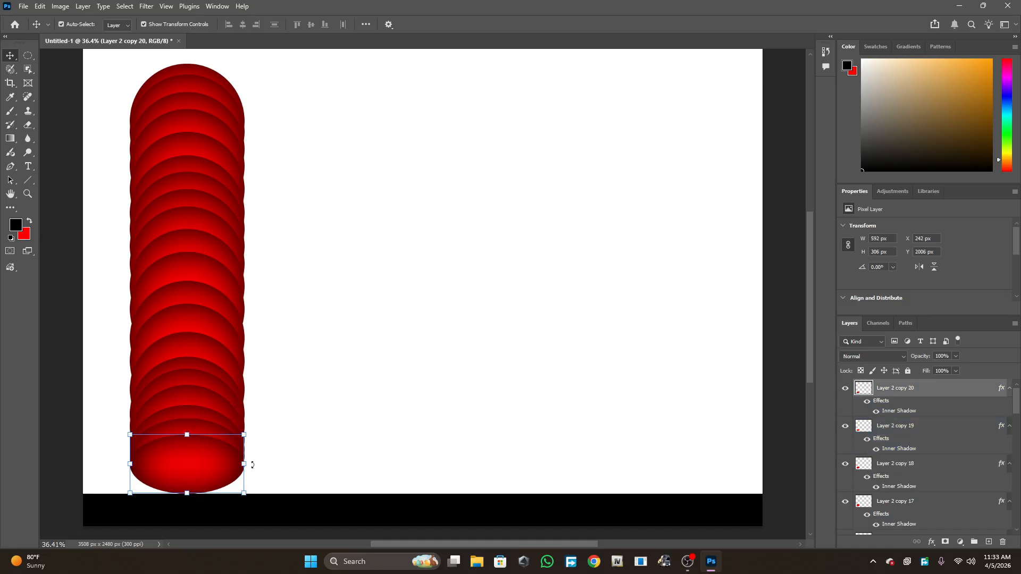
pyautogui.moveTo(221, 467); pyautogui.dragTo(368, 459)
pyautogui.moveTo(180, 464); pyautogui.dragTo(169, 488)
pyautogui.moveTo(358, 461); pyautogui.dragTo(195, 473)
pyautogui.rightClick(193, 472)
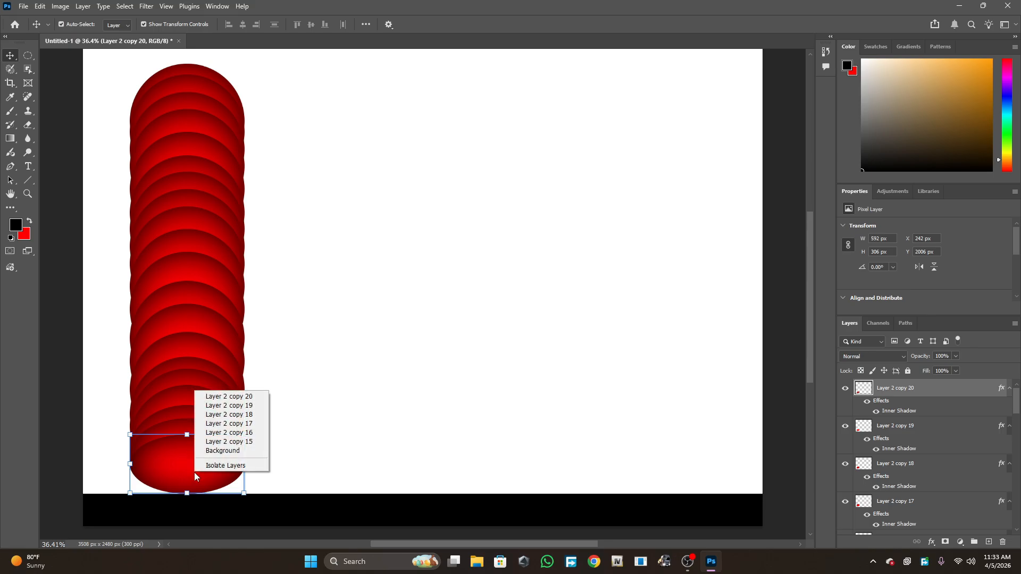
pyautogui.click(236, 452)
pyautogui.rightClick(221, 463)
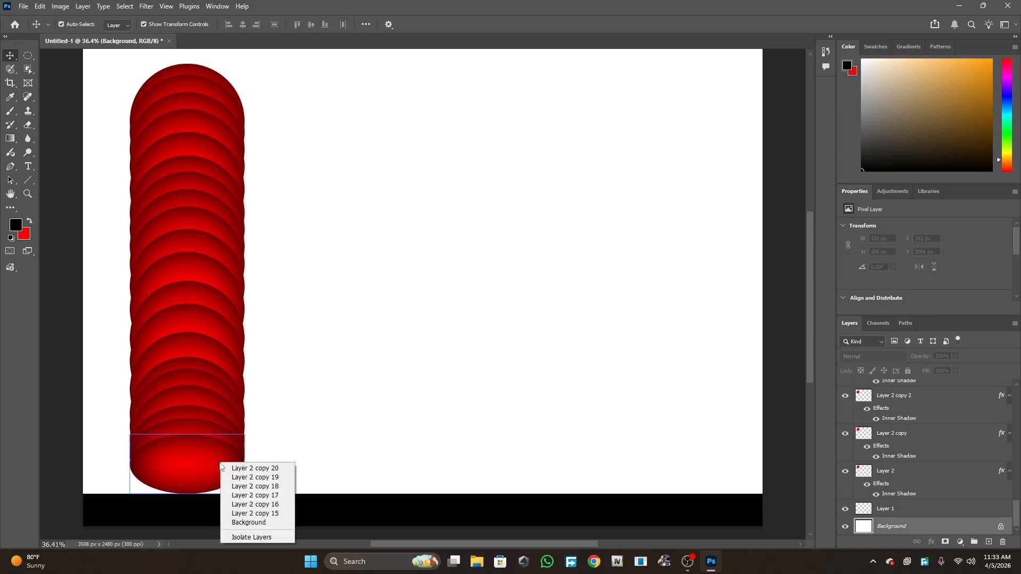
pyautogui.click(162, 470)
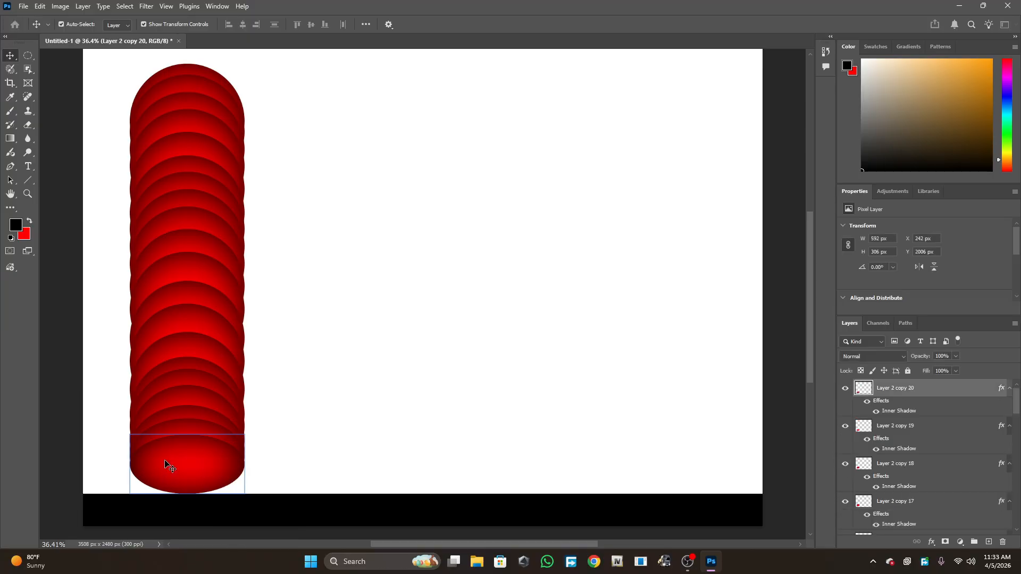
pyautogui.hotkey('ctrl', 't')
pyautogui.rightClick(186, 461)
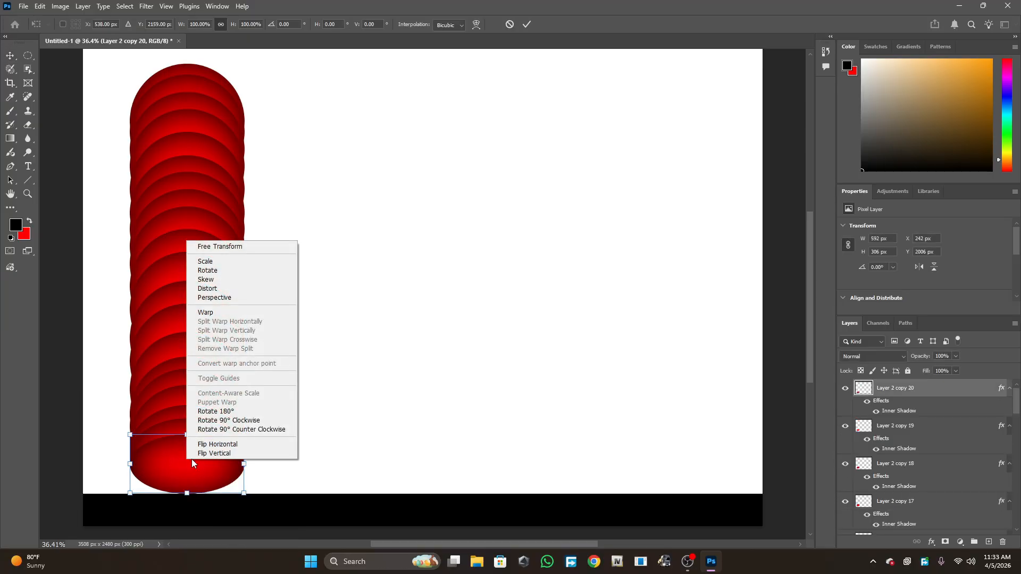
pyautogui.click(463, 439)
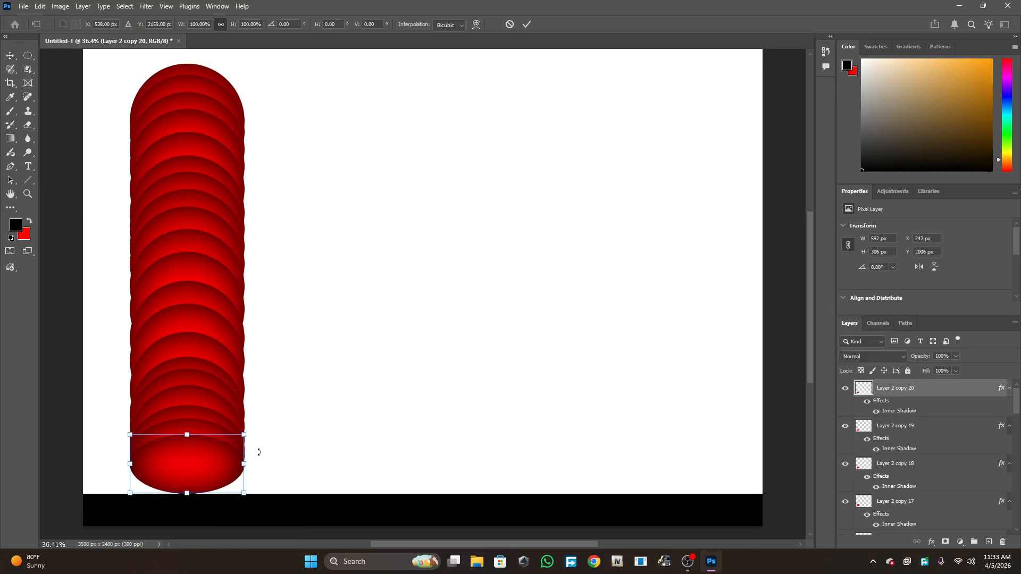
pyautogui.press('Return')
pyautogui.click(299, 470)
pyautogui.click(206, 468)
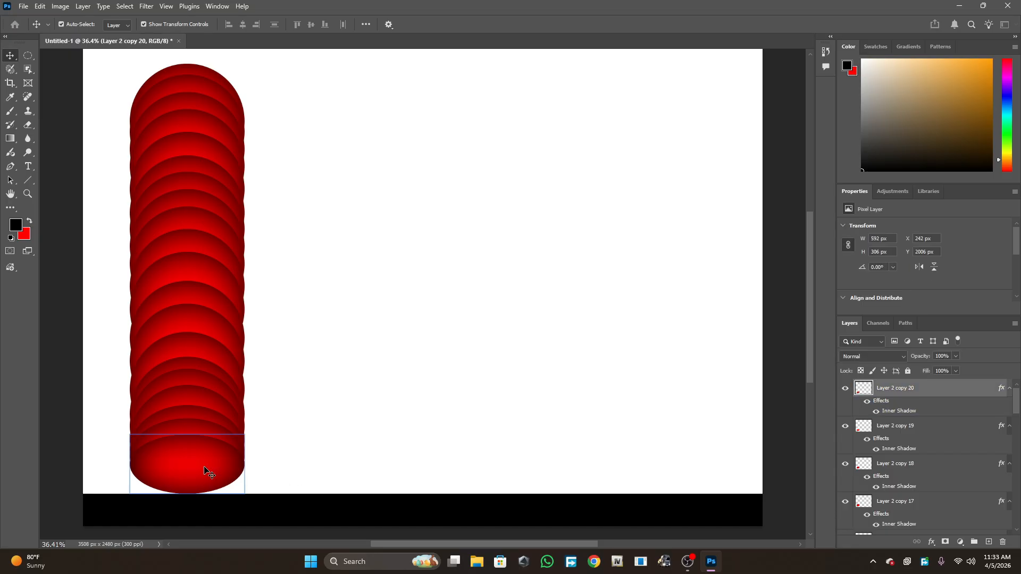
# - Rotate the new bottom copy 90° clockwise into a vertical ellipse and raise it slightly within the column
pyautogui.hotkey('ctrl', 't')
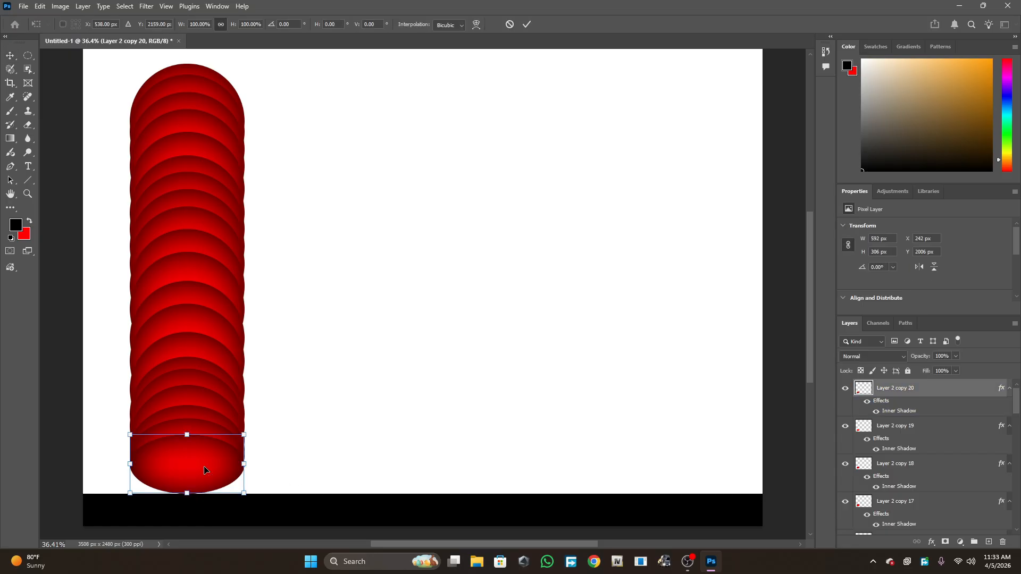
pyautogui.rightClick(205, 470)
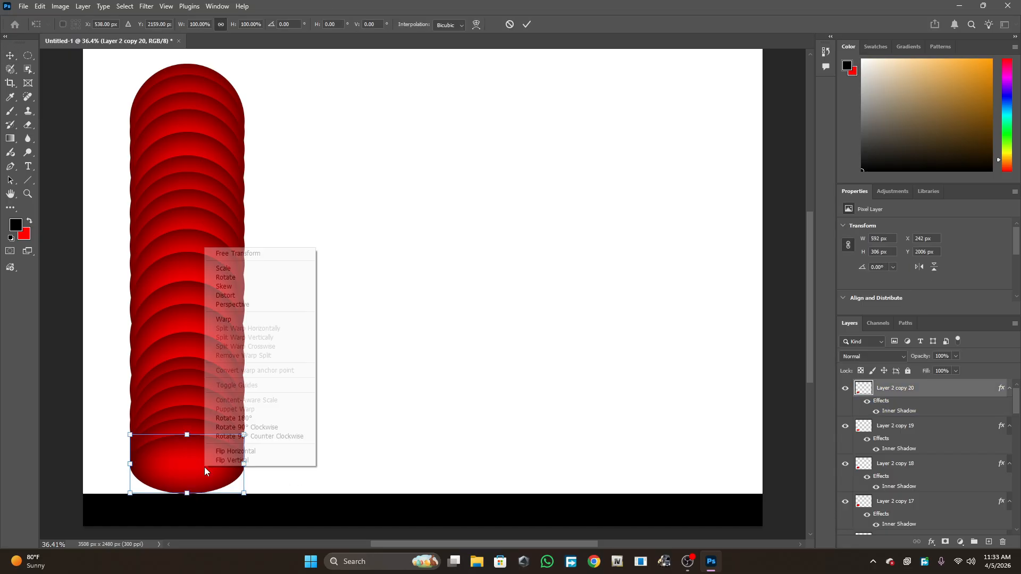
pyautogui.click(224, 428)
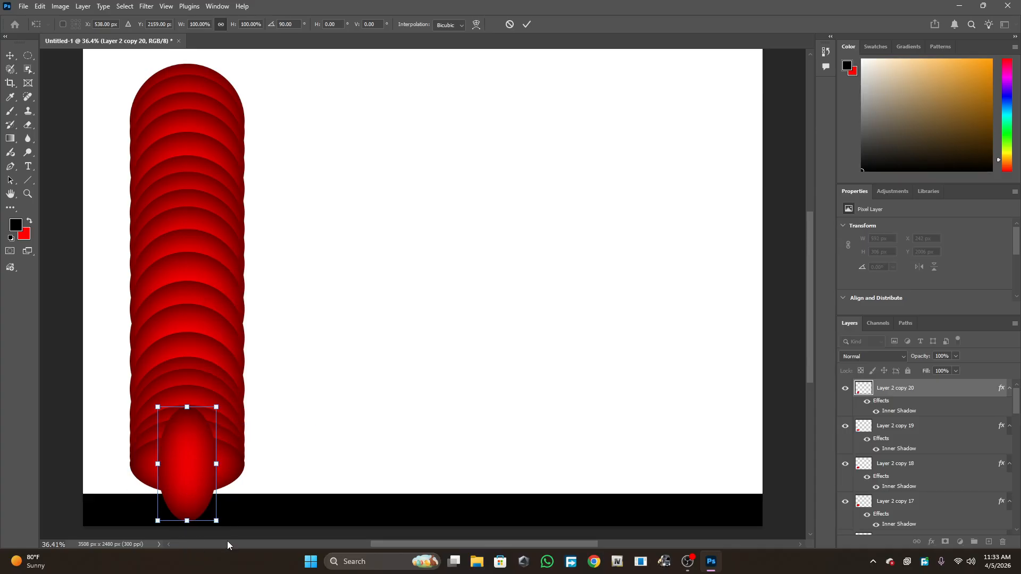
pyautogui.hotkey('ctrl', '+')
pyautogui.scroll(-3, 253, 497)
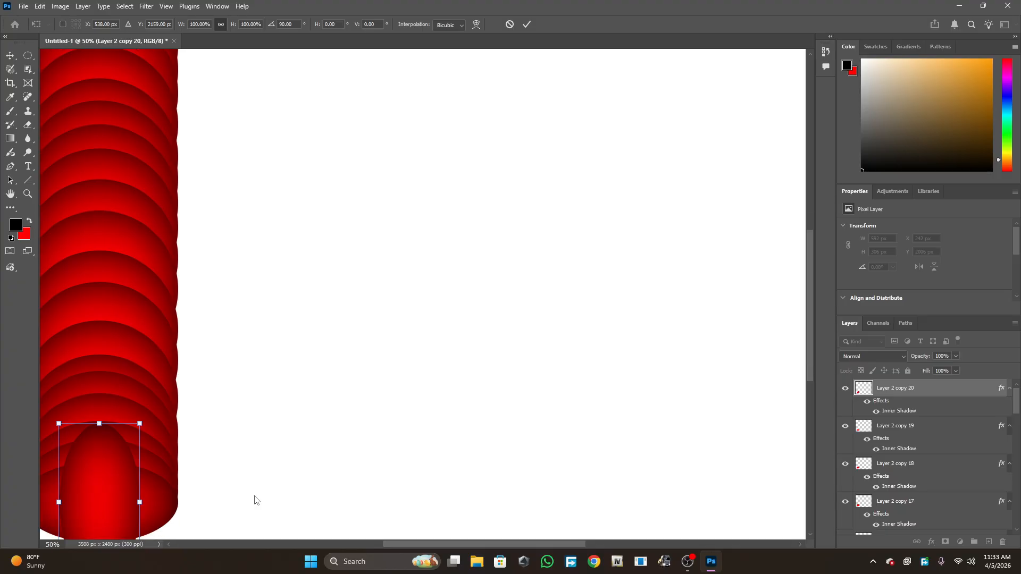
pyautogui.moveTo(407, 546); pyautogui.dragTo(354, 546)
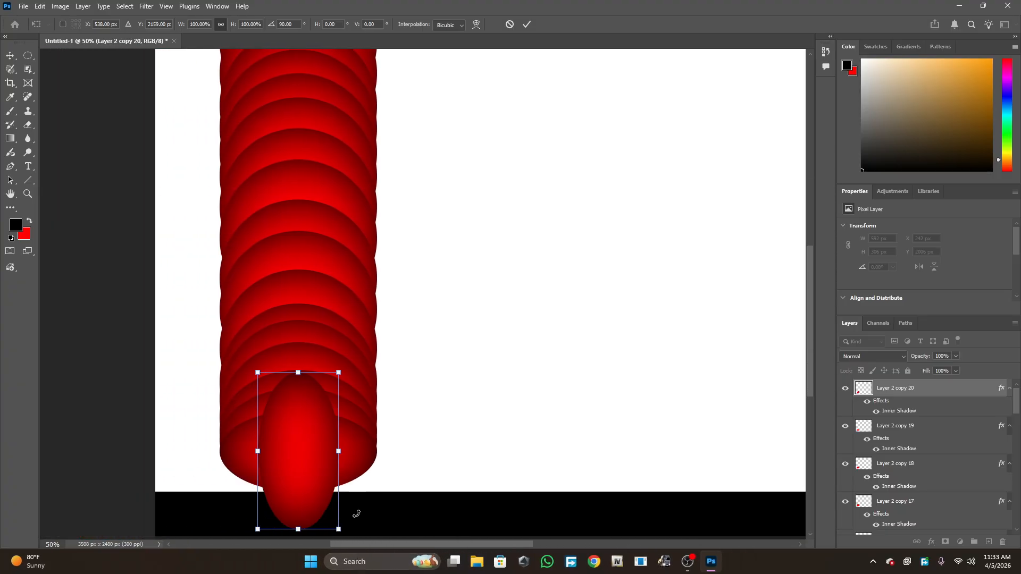
pyautogui.scroll(-2, 362, 452)
pyautogui.moveTo(293, 424); pyautogui.dragTo(294, 392)
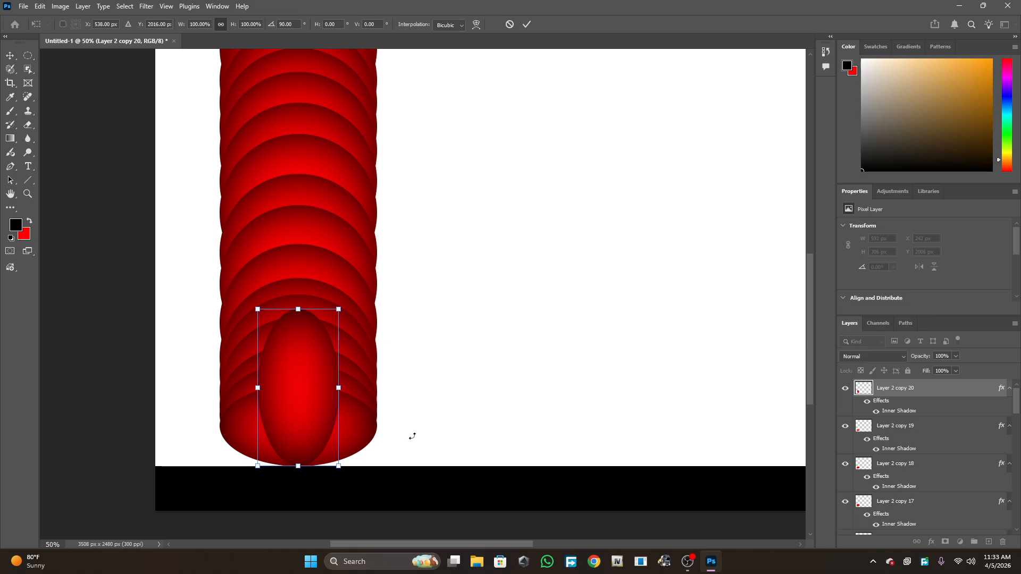
pyautogui.scroll(2, 493, 483)
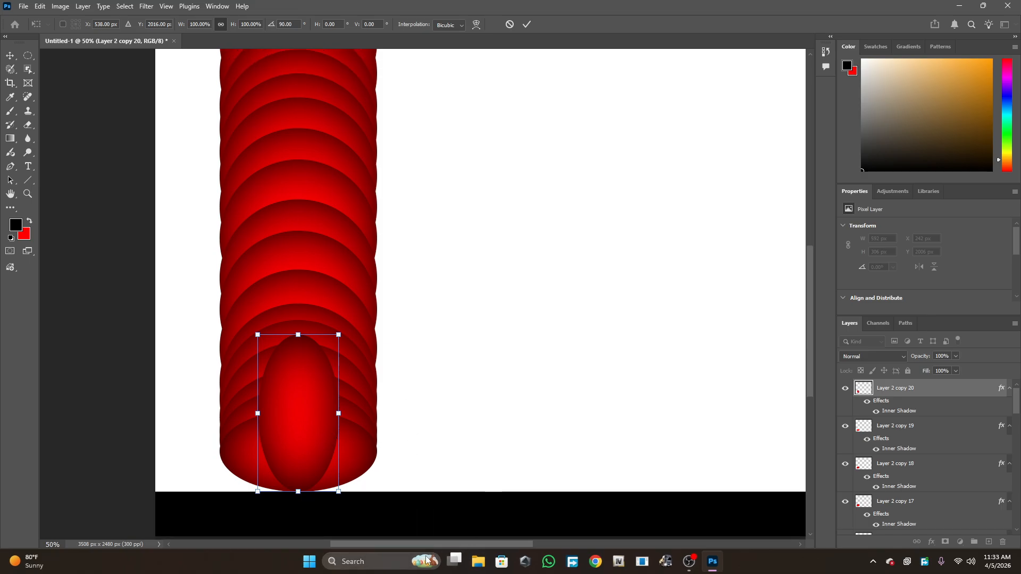
pyautogui.scroll(-3, 456, 492)
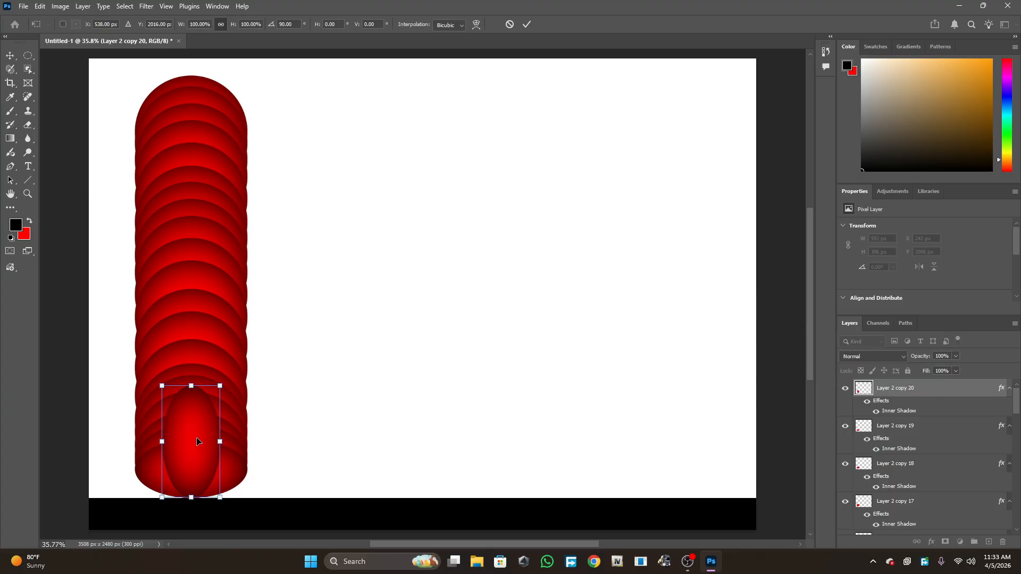
pyautogui.press('Return')
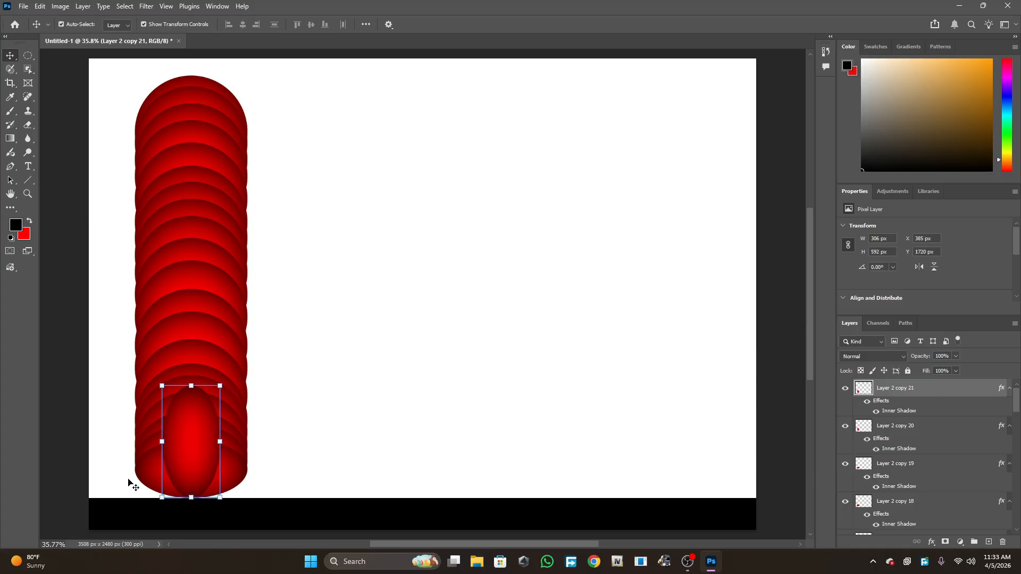
# - Duplicate the vertical ellipse and move the copy upward to about Y 1491 px
pyautogui.moveTo(179, 447); pyautogui.dragTo(180, 429)
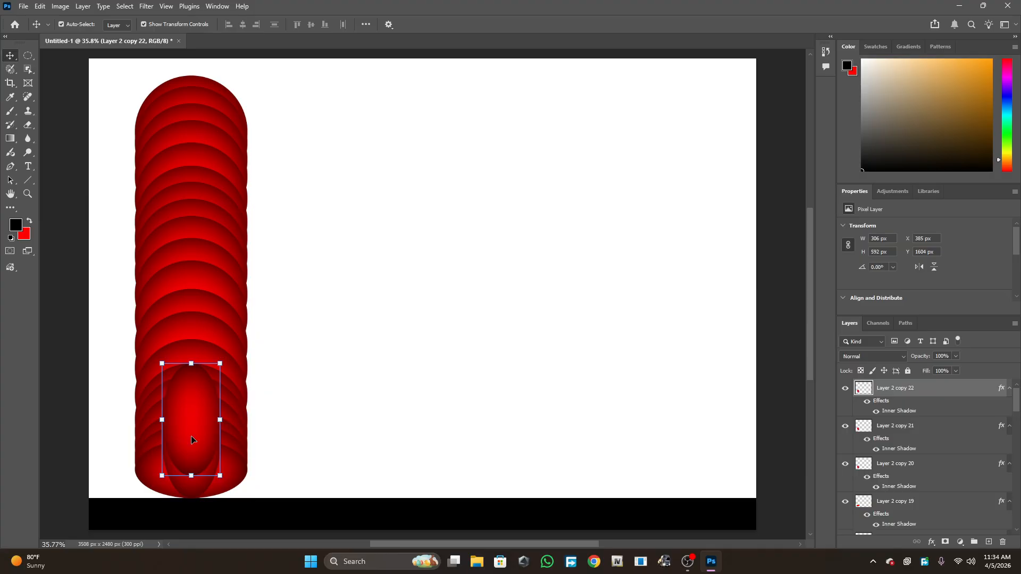
pyautogui.moveTo(192, 435); pyautogui.dragTo(199, 407)
pyautogui.rightClick(199, 407)
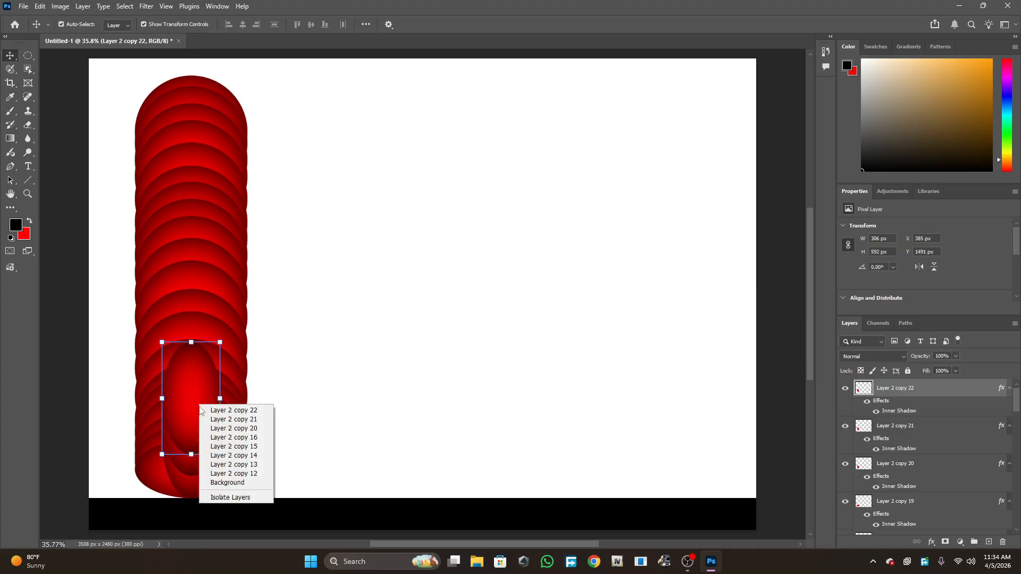
pyautogui.click(217, 399)
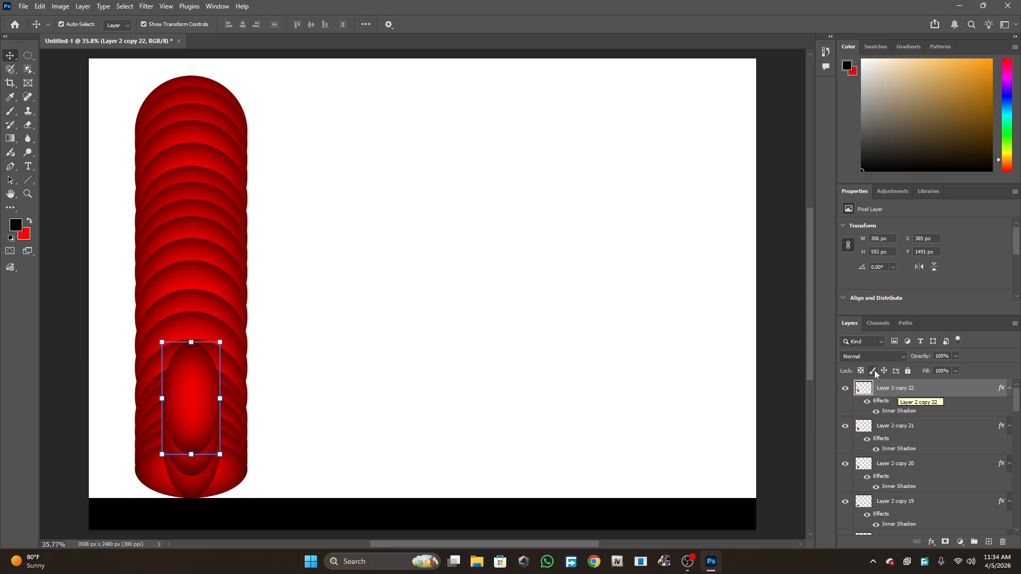
# - Delete the duplicated vertical ellipse copy
pyautogui.moveTo(205, 391); pyautogui.dragTo(204, 417)
pyautogui.press('Delete')
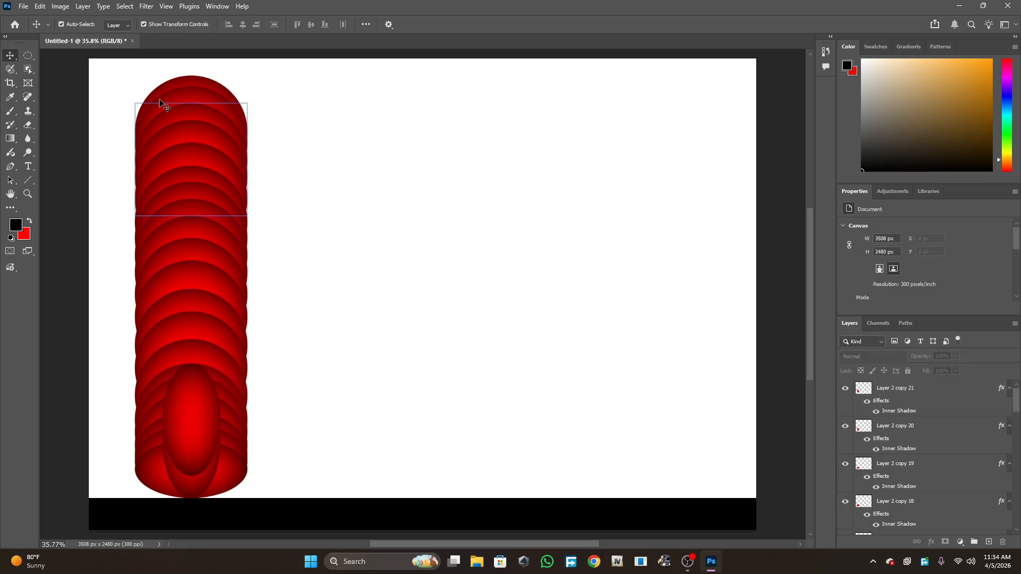
# - Browse the layer stack, selecting circle layers in turn to find an upper full circle
pyautogui.scroll(-10, 862, 409)
pyautogui.click(904, 437)
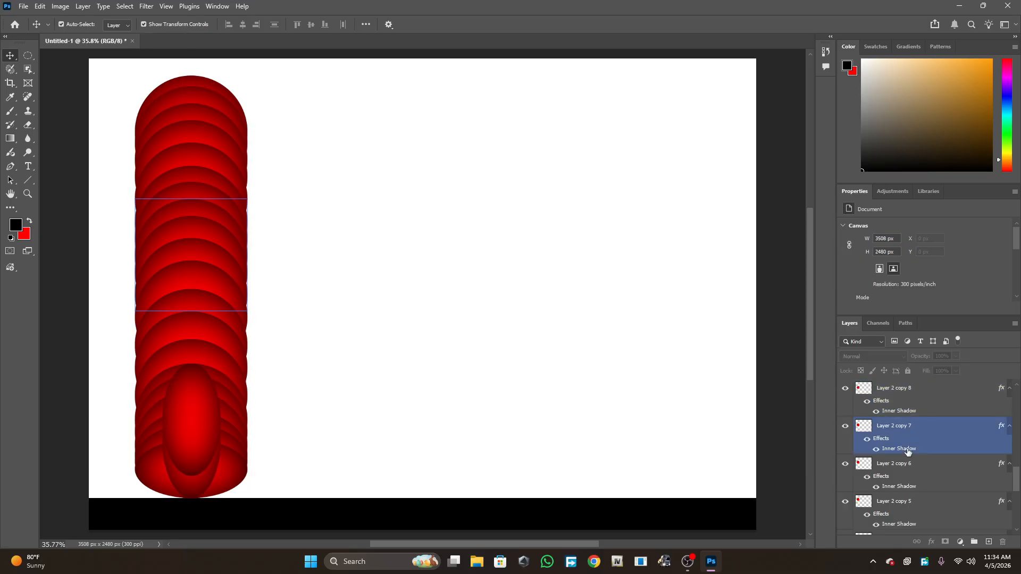
pyautogui.click(920, 488)
pyautogui.click(915, 503)
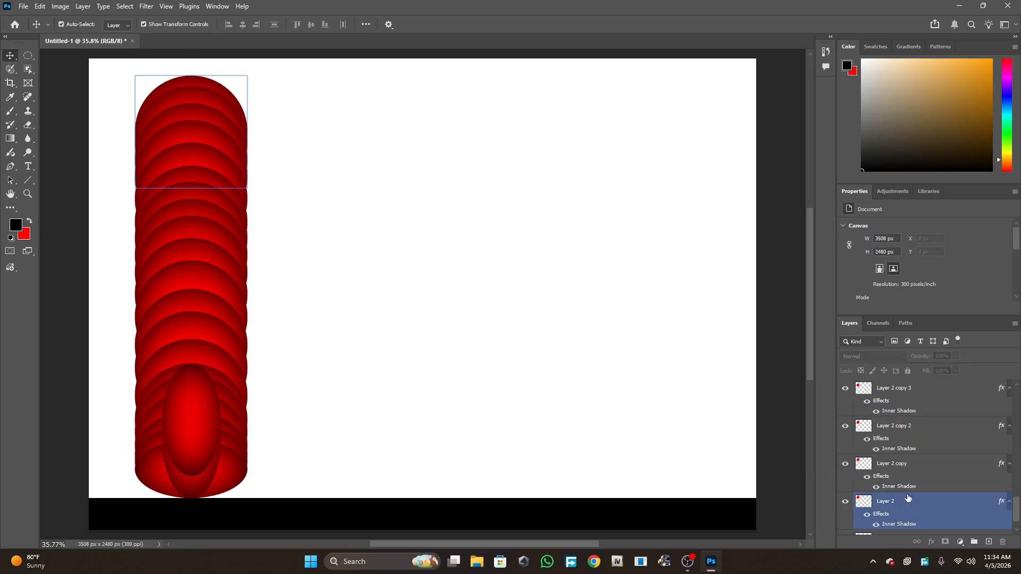
pyautogui.click(321, 282)
pyautogui.click(186, 416)
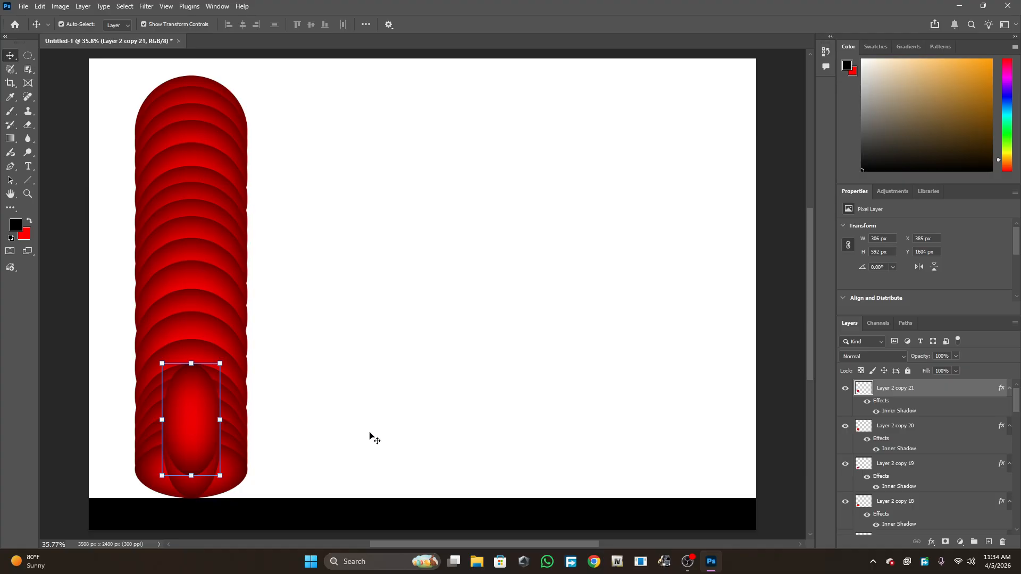
pyautogui.click(897, 433)
pyautogui.click(903, 475)
pyautogui.click(912, 513)
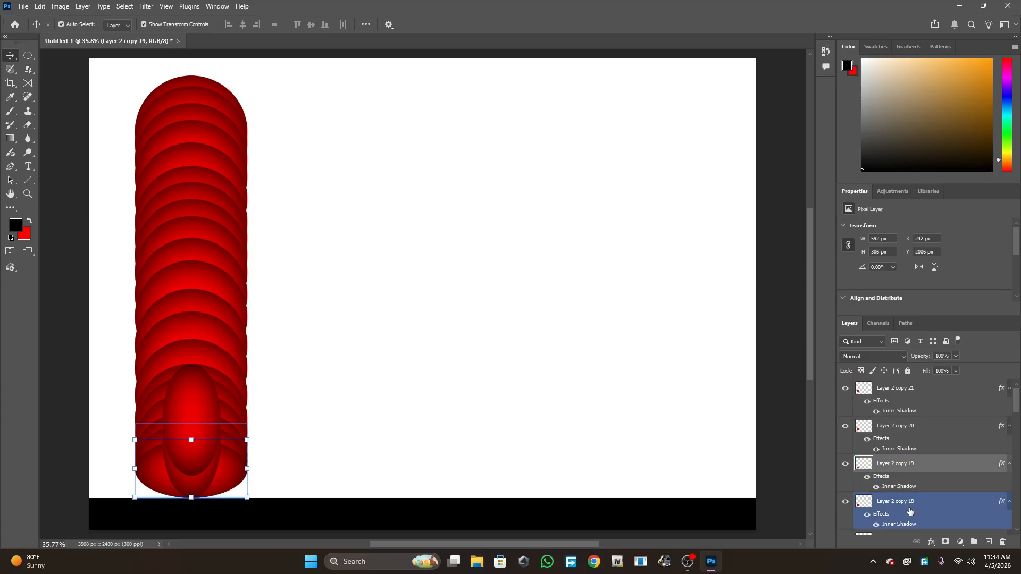
pyautogui.scroll(-3, 904, 482)
pyautogui.click(903, 468)
pyautogui.scroll(-6, 904, 478)
pyautogui.click(906, 485)
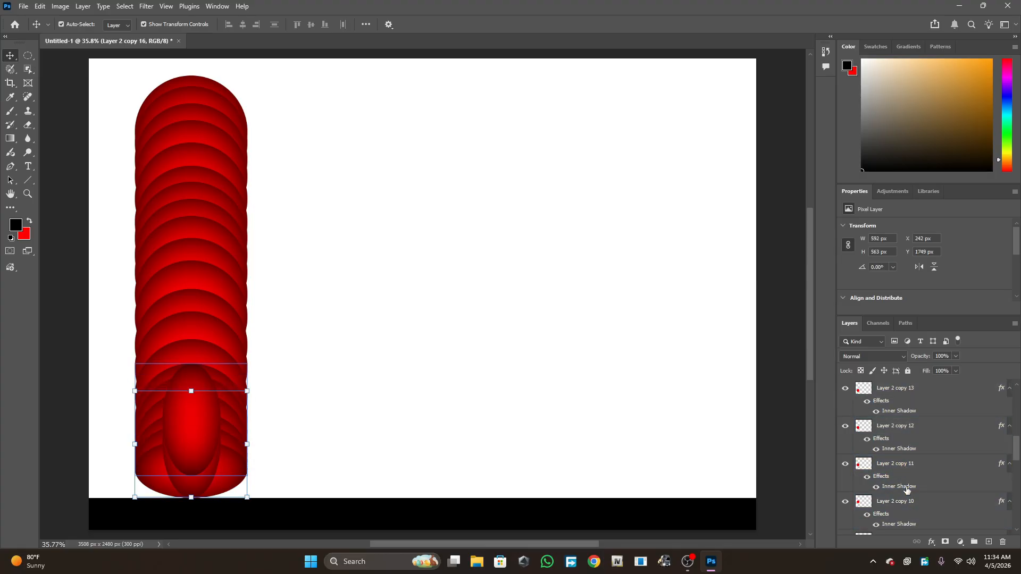
pyautogui.scroll(-1, 906, 489)
pyautogui.click(900, 432)
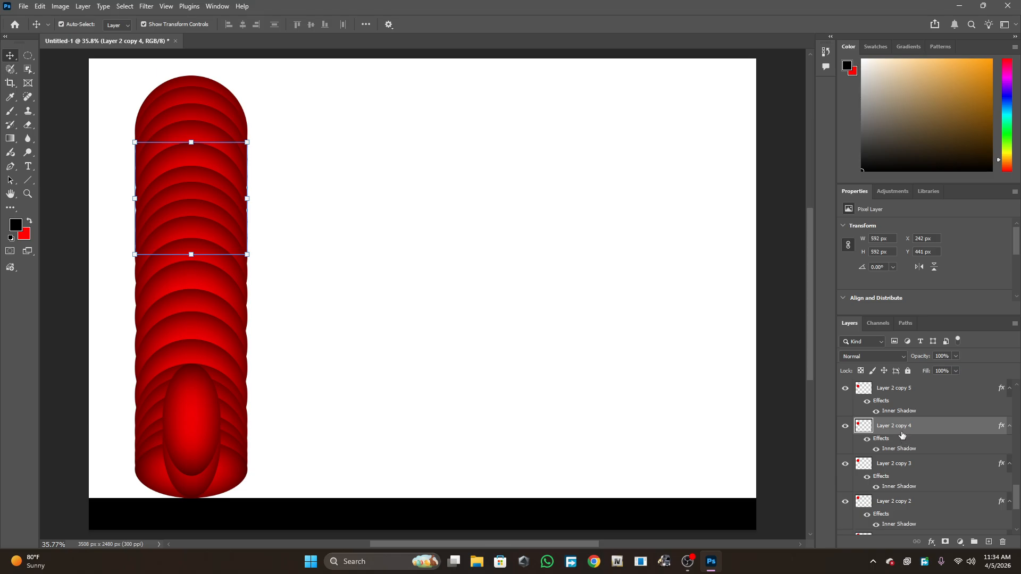
# - Duplicate an upper full circle layer and move the copy to the top of the layer stack
pyautogui.moveTo(902, 435); pyautogui.dragTo(902, 416)
pyautogui.scroll(5, 919, 461)
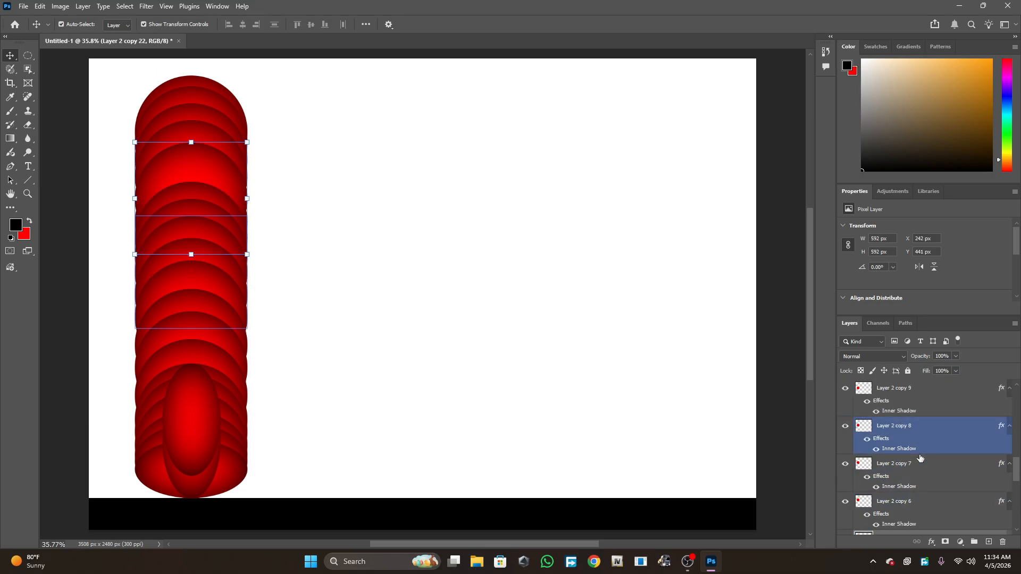
pyautogui.scroll(-4, 919, 458)
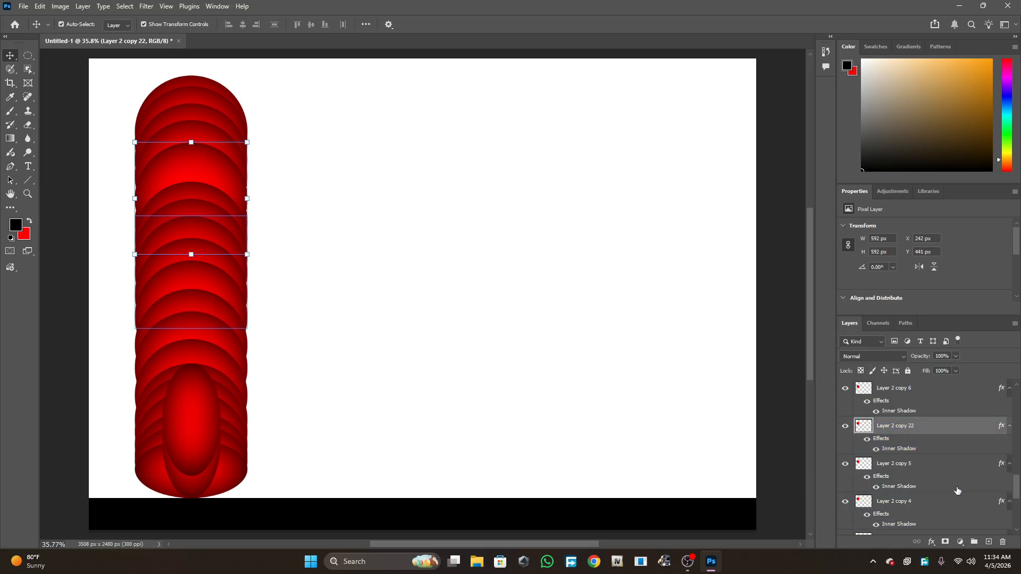
pyautogui.moveTo(893, 425); pyautogui.dragTo(907, 371)
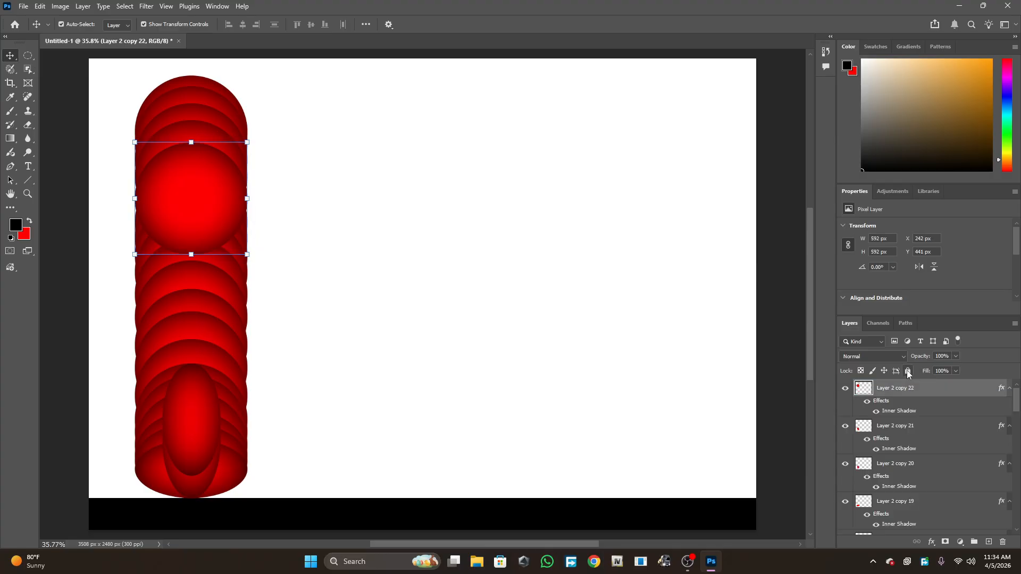
# - Lower the top circle copy into the column, then drag out overlapping copies in an arc ending about X 1272, Y 1720 px
pyautogui.moveTo(194, 200); pyautogui.dragTo(191, 393)
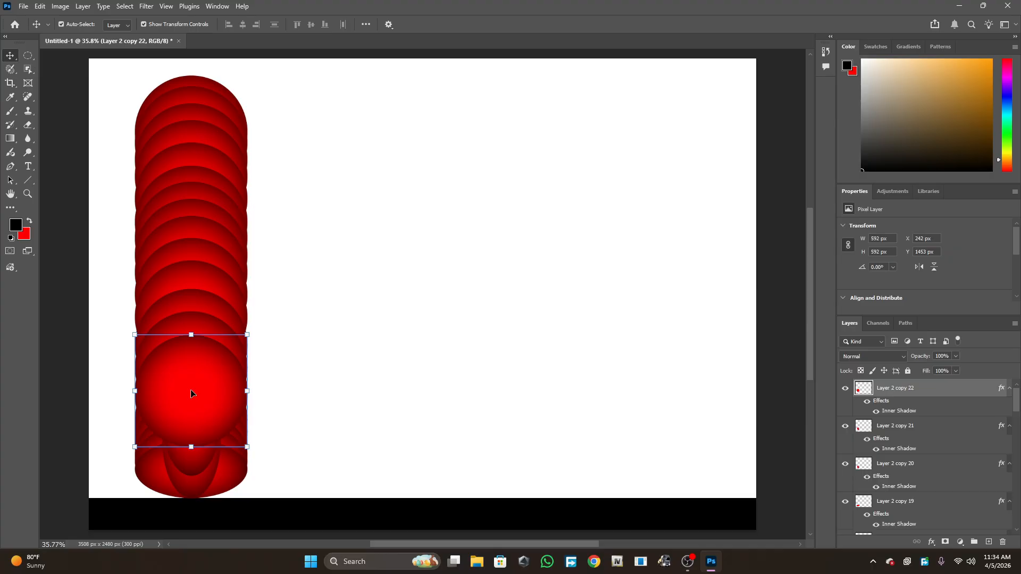
pyautogui.moveTo(192, 394); pyautogui.dragTo(383, 426)
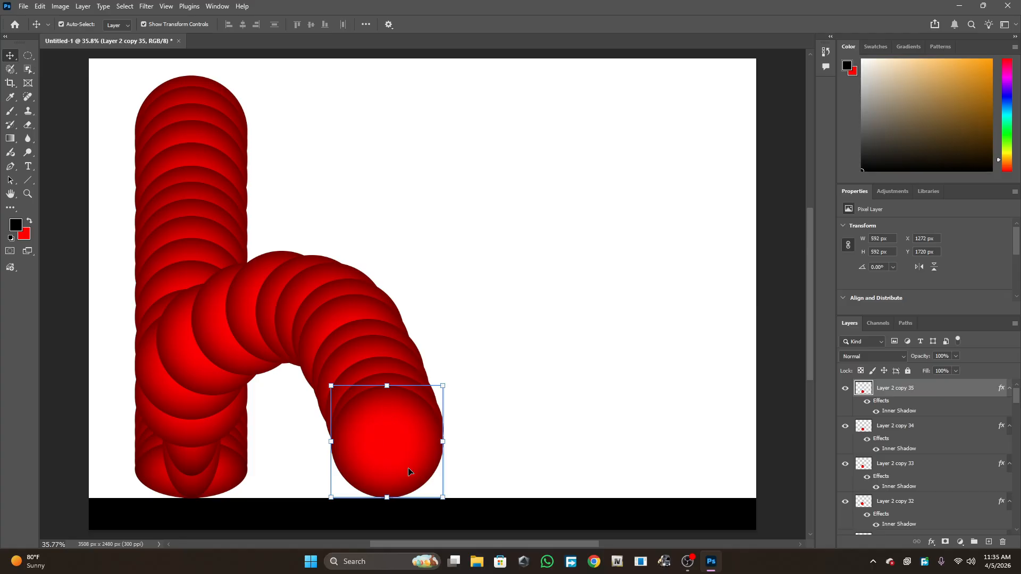
# - Repeat the duplicate-and-transform on the end circle, then duplicate and squash the bottom copy vertically to flatten the leg's base
pyautogui.hotkey('ctrl', 'alt', 'shift', 't')
pyautogui.hotkey('ctrl', 'alt', 'shift', 't')
pyautogui.hotkey('ctrl', 'alt', 'shift', 't')
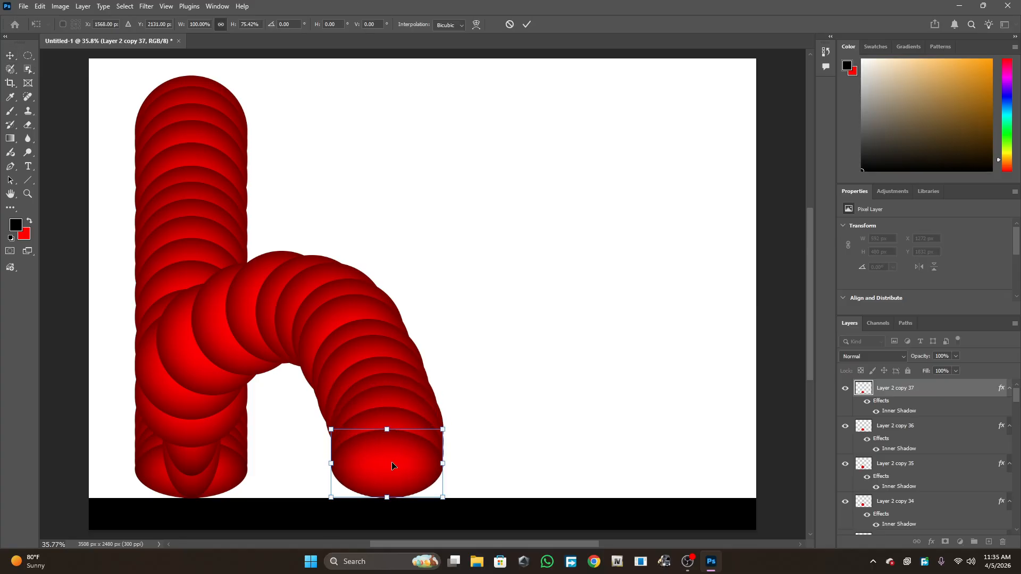
pyautogui.hotkey('ctrl', 'j')
pyautogui.hotkey('ctrl', 't')
pyautogui.rightClick(366, 470)
pyautogui.click(392, 432)
pyautogui.moveTo(393, 467); pyautogui.dragTo(392, 426)
pyautogui.press('Return')
# - Duplicate a circle from the first arc, move the copy to the top of the stack, and drag out copies forming a second arc rightward
pyautogui.click(558, 422)
pyautogui.click(210, 325)
pyautogui.hotkey('ctrl', 'j')
pyautogui.moveTo(887, 501); pyautogui.dragTo(885, 382)
pyautogui.moveTo(249, 322); pyautogui.dragTo(389, 395)
pyautogui.moveTo(389, 395); pyautogui.dragTo(452, 354)
pyautogui.moveTo(452, 354); pyautogui.dragTo(473, 343)
pyautogui.moveTo(428, 404); pyautogui.dragTo(574, 433)
# - Squash the last circle of the second arc vertically and add a transformed duplicate to flatten the third leg's base
pyautogui.hotkey('ctrl', 't')
pyautogui.moveTo(584, 386); pyautogui.dragTo(584, 440)
pyautogui.press('Return')
pyautogui.hotkey('ctrl', 'j')
pyautogui.hotkey('ctrl', 't')
pyautogui.press('Return')
# - Duplicate the flattened base circle and rotate the copy 90 degrees
pyautogui.hotkey('ctrl', 'j')
pyautogui.hotkey('ctrl', 't')
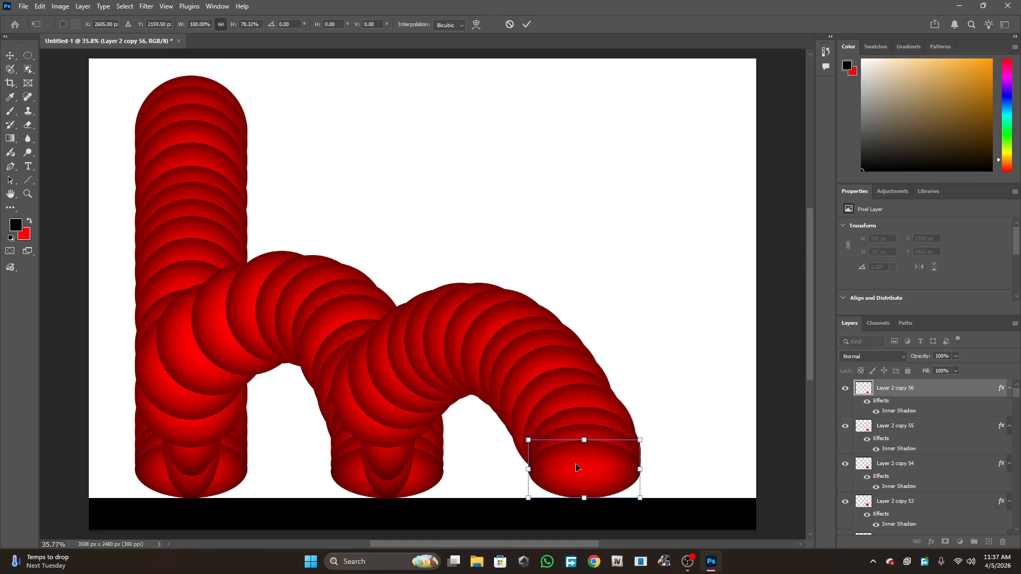
pyautogui.rightClick(584, 468)
pyautogui.click(612, 424)
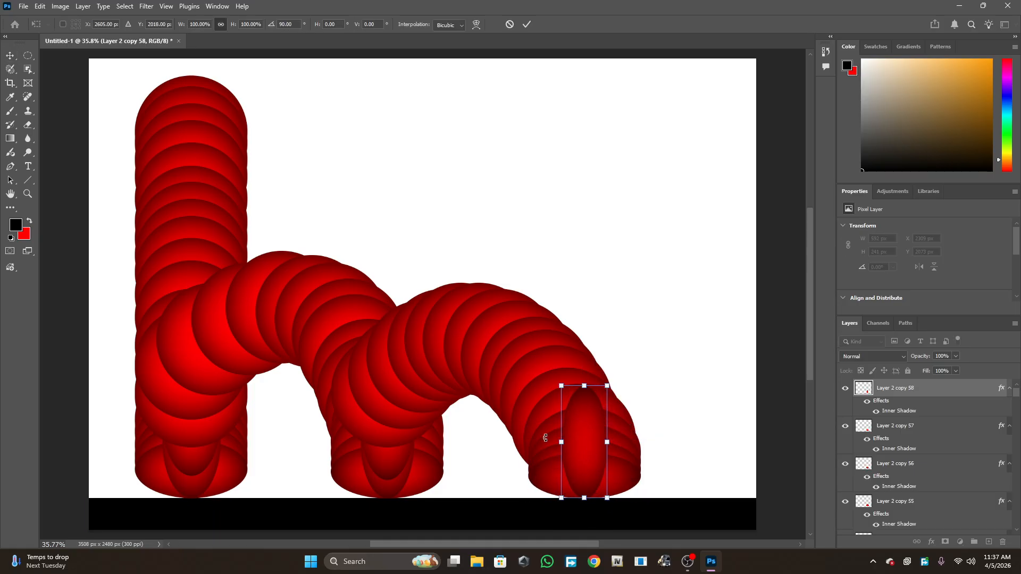
pyautogui.press('Return')
pyautogui.scroll(3, 904, 458)
pyautogui.click(898, 507)
pyautogui.moveTo(898, 507); pyautogui.dragTo(896, 380)
pyautogui.moveTo(488, 357); pyautogui.dragTo(565, 397)
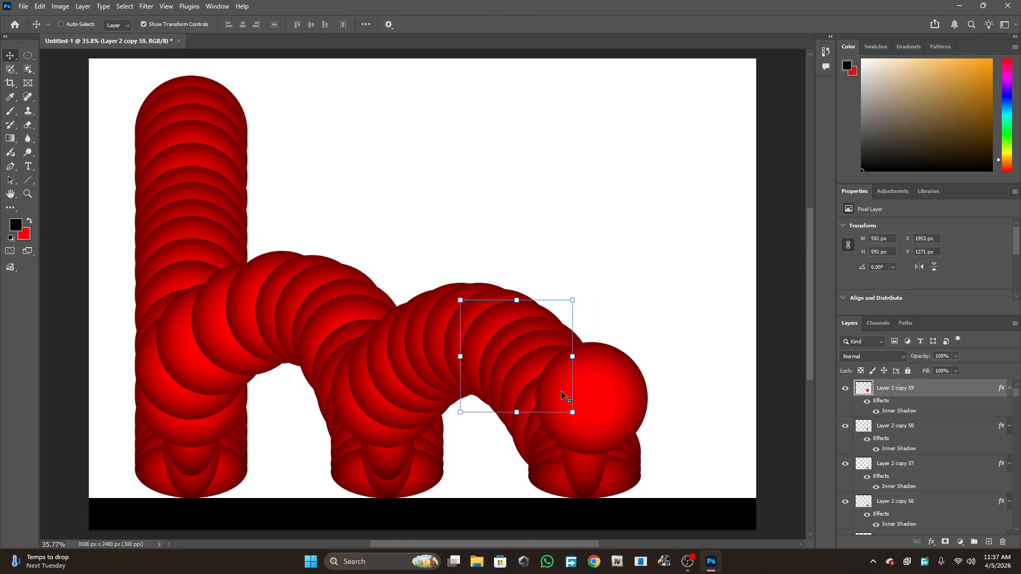
pyautogui.hotkey('ctrl', 'z')
pyautogui.hotkey('ctrl', 'z')
# - Duplicate a circle from the second arc, move it to the top, and drag out a third arc ending about X 3402, Y 1720 px
pyautogui.moveTo(584, 442); pyautogui.dragTo(584, 429)
pyautogui.click(487, 306)
pyautogui.hotkey('ctrl', 'j')
pyautogui.moveTo(898, 507); pyautogui.dragTo(889, 379)
pyautogui.moveTo(503, 344); pyautogui.dragTo(618, 390)
pyautogui.hotkey('ctrl', 'j')
pyautogui.moveTo(618, 391); pyautogui.dragTo(653, 390)
pyautogui.moveTo(653, 391); pyautogui.dragTo(668, 391)
pyautogui.moveTo(668, 390); pyautogui.dragTo(689, 390)
pyautogui.moveTo(689, 390); pyautogui.dragTo(709, 392)
pyautogui.moveTo(709, 392); pyautogui.dragTo(744, 415)
pyautogui.moveTo(743, 415); pyautogui.dragTo(770, 448)
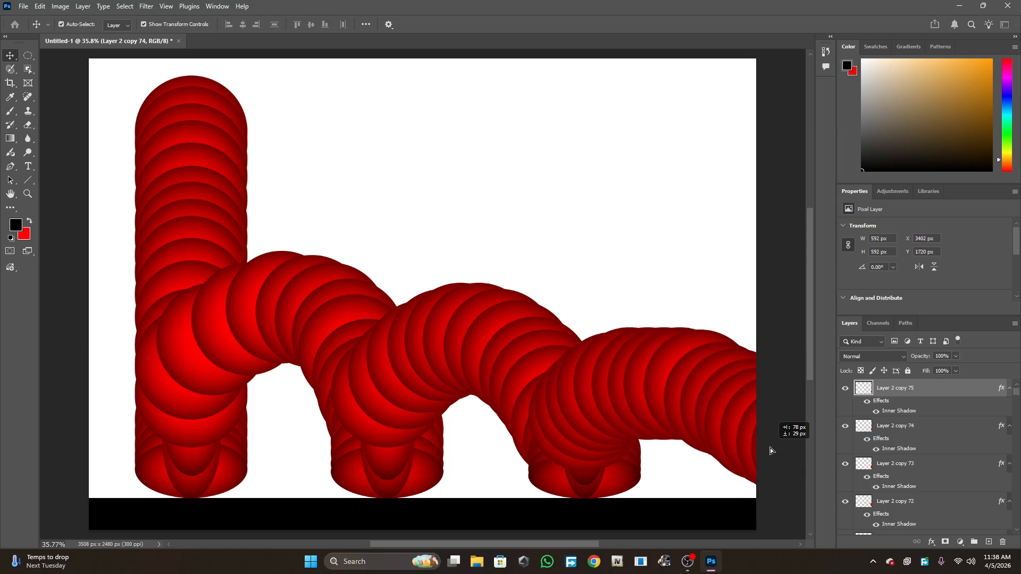
# - Hide the circle copy layers at the top of the stack, starting from Layer 2 copy 75
pyautogui.click(578, 296)
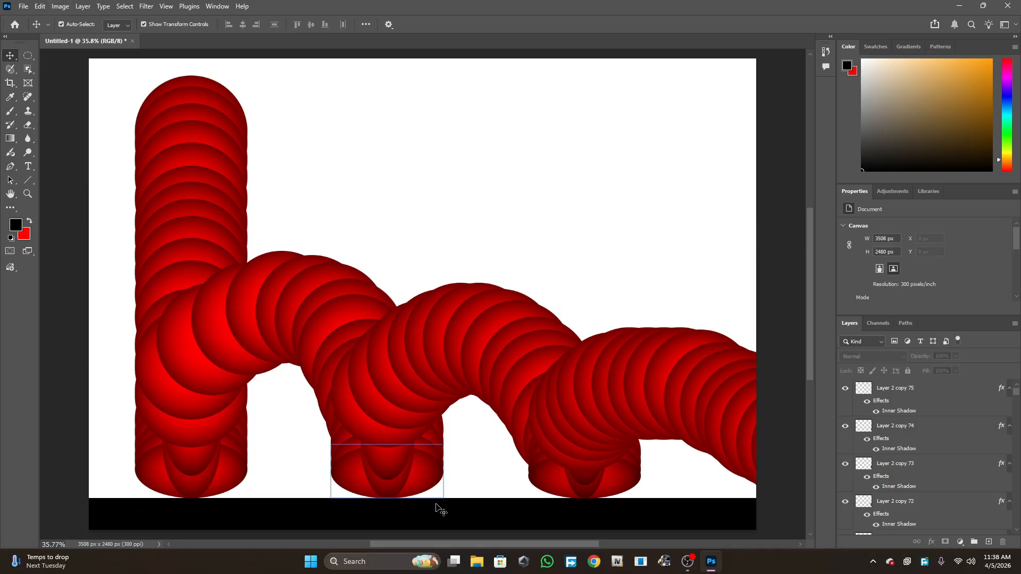
pyautogui.scroll(-4, 912, 444)
pyautogui.scroll(4, 922, 435)
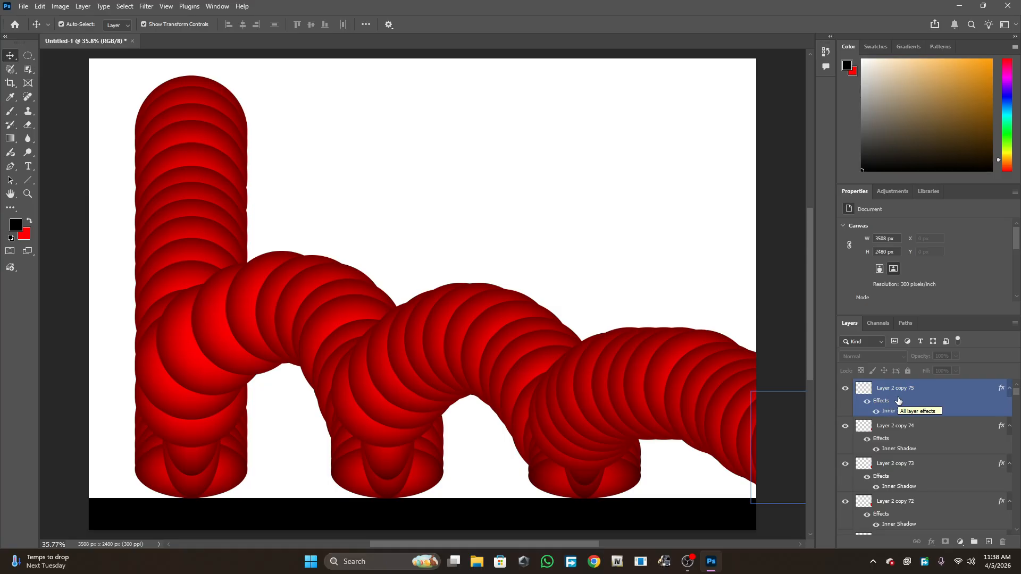
pyautogui.click(845, 388)
pyautogui.click(845, 426)
pyautogui.moveTo(845, 452); pyautogui.dragTo(848, 515)
pyautogui.scroll(-2, 849, 516)
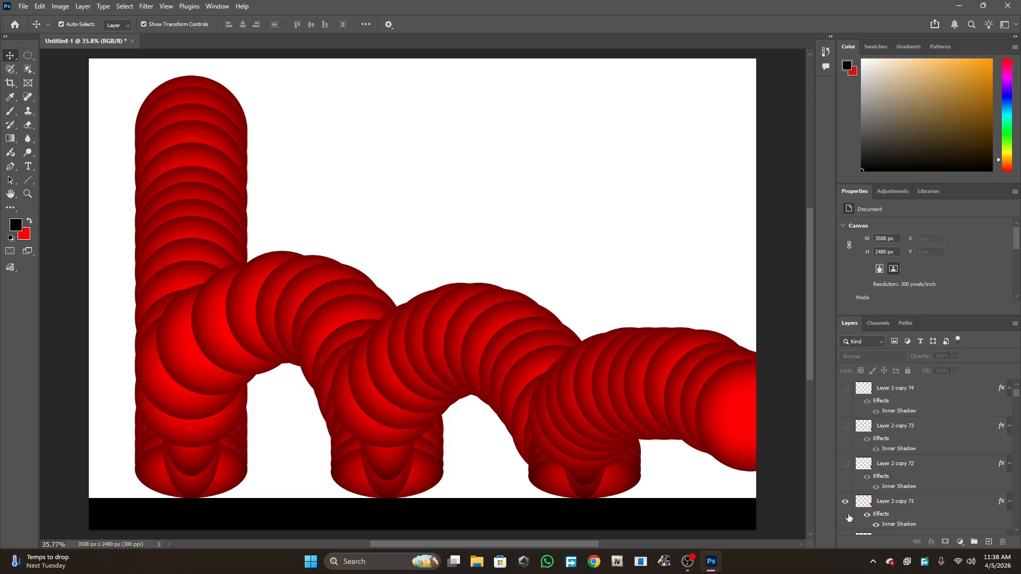
pyautogui.moveTo(847, 464); pyautogui.dragTo(846, 519)
pyautogui.scroll(-2, 845, 523)
pyautogui.scroll(-2, 845, 517)
pyautogui.scroll(-1, 844, 515)
pyautogui.scroll(-2, 846, 519)
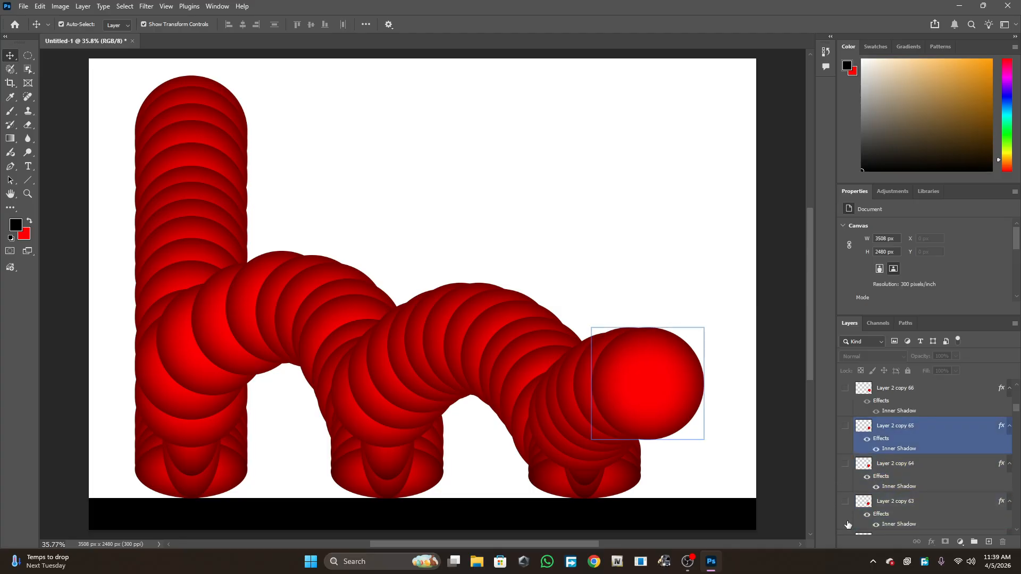
pyautogui.scroll(-3, 848, 525)
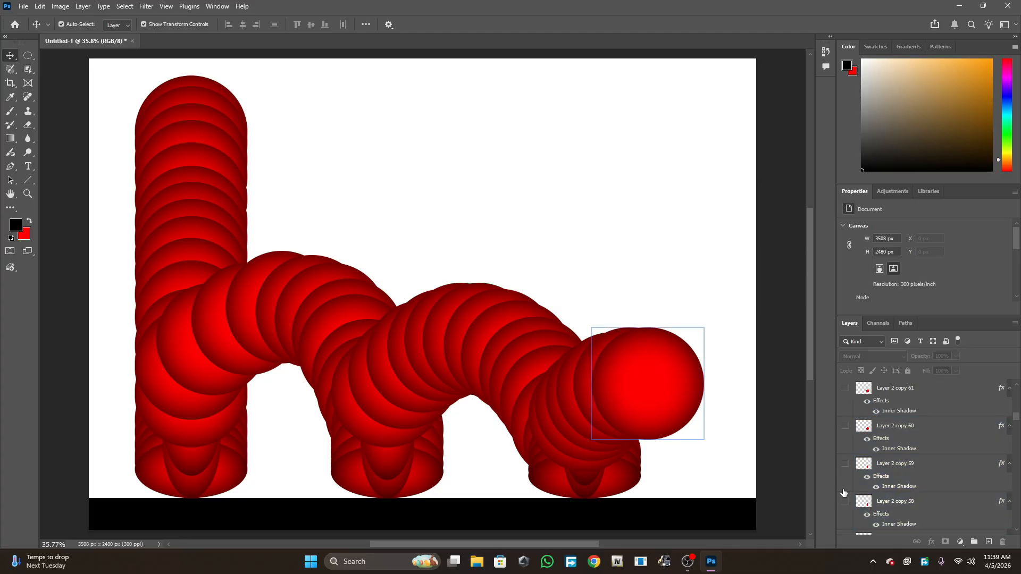
# - Hide the remaining circle copy layers down the stack, leaving only the original Layer 2 circle visible
pyautogui.moveTo(845, 426); pyautogui.dragTo(848, 505)
pyautogui.scroll(-3, 841, 514)
pyautogui.scroll(-3, 848, 525)
pyautogui.scroll(-3, 845, 498)
pyautogui.click(843, 502)
pyautogui.scroll(-3, 843, 462)
pyautogui.click(845, 502)
pyautogui.scroll(-3, 844, 501)
pyautogui.click(845, 502)
pyautogui.scroll(-3, 847, 499)
pyautogui.click(845, 500)
pyautogui.scroll(-2, 844, 499)
pyautogui.scroll(-2, 843, 494)
pyautogui.click(845, 502)
pyautogui.scroll(-3, 848, 478)
pyautogui.scroll(-2, 849, 484)
pyautogui.scroll(-1, 845, 501)
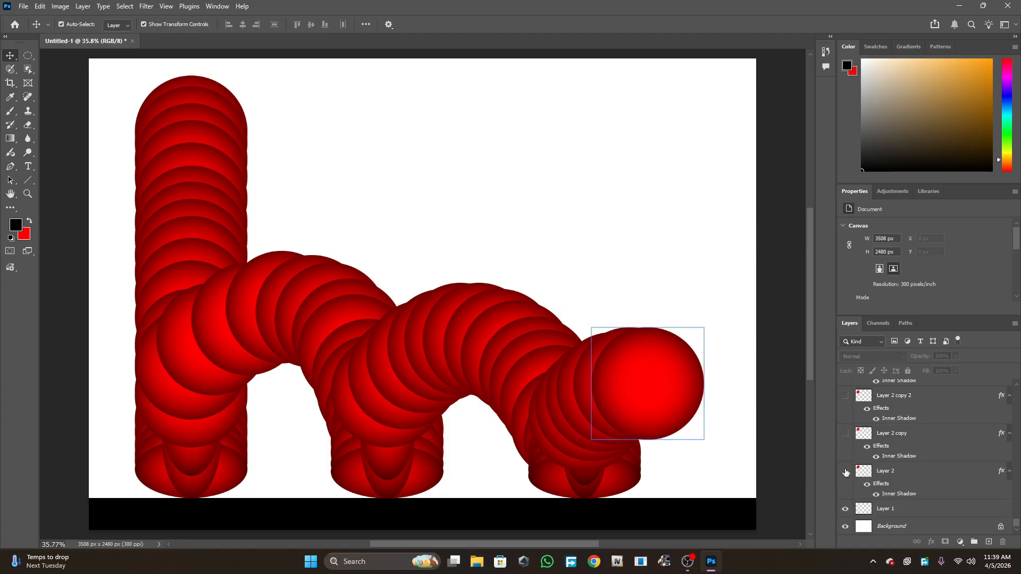
pyautogui.click(845, 471)
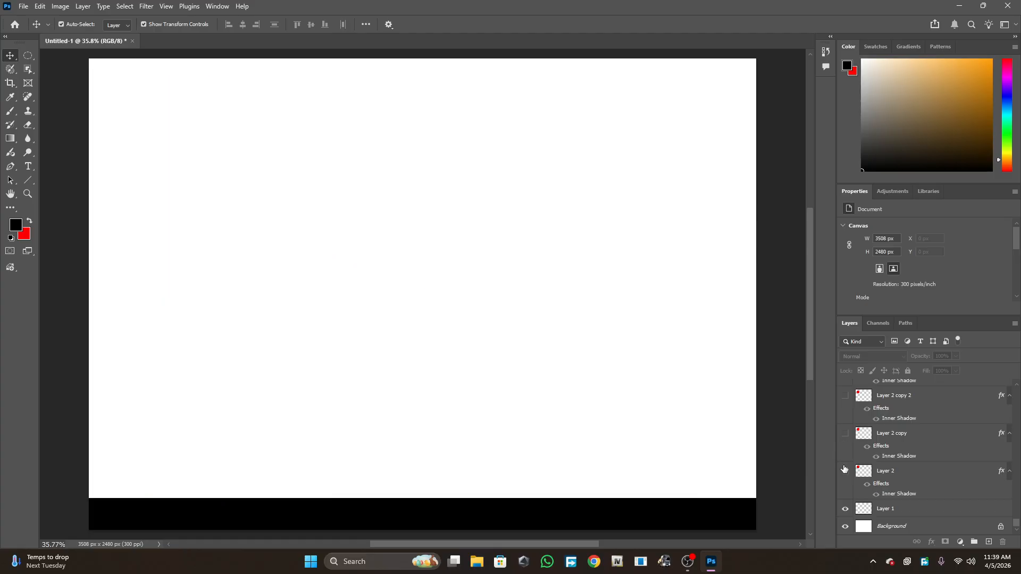
pyautogui.click(845, 471)
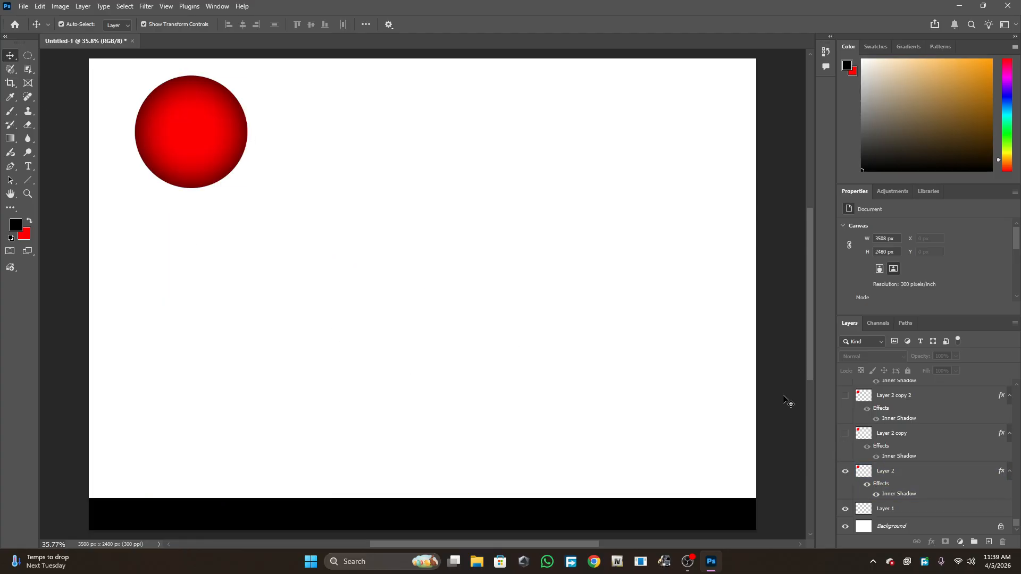
# - Open the Timeline panel
pyautogui.scroll(5, 952, 433)
pyautogui.scroll(4, 952, 434)
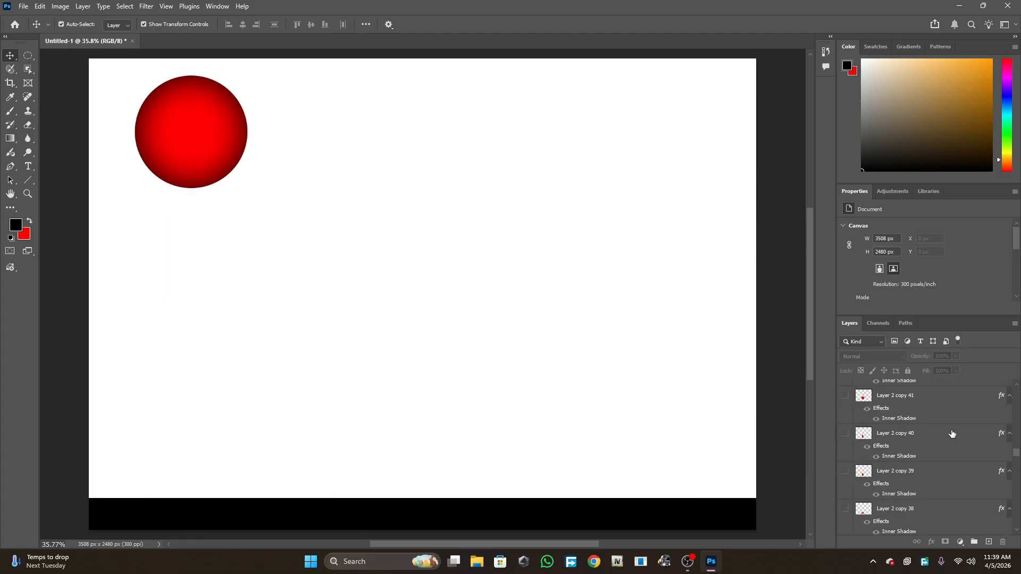
pyautogui.scroll(9, 952, 433)
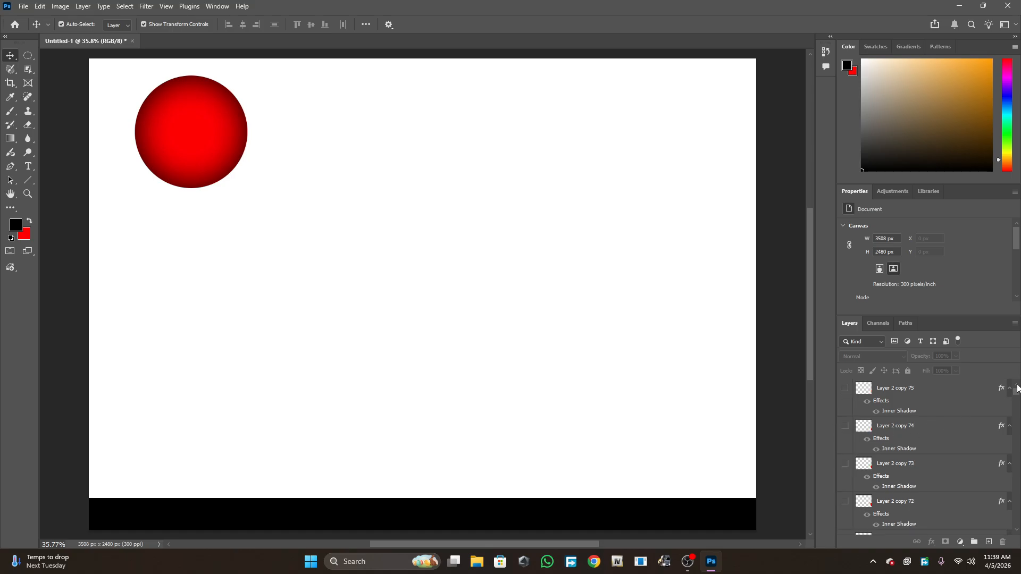
pyautogui.moveTo(1016, 397); pyautogui.dragTo(1016, 524)
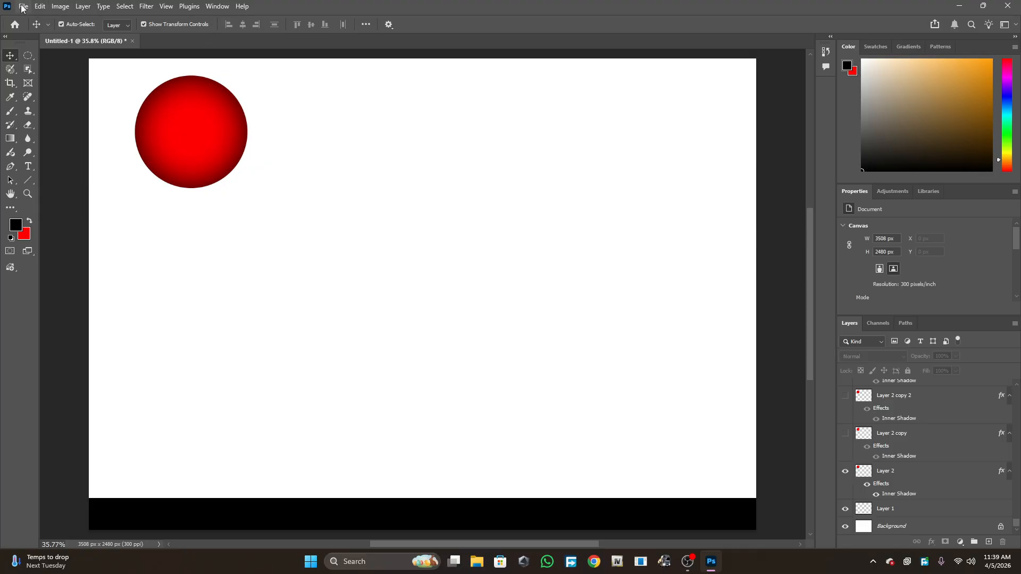
pyautogui.click(218, 6)
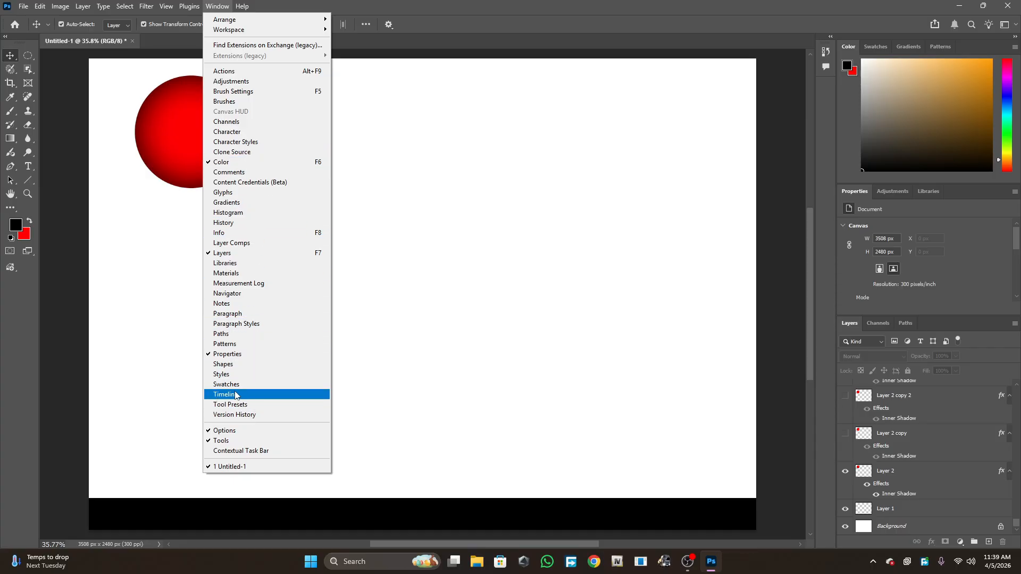
pyautogui.click(235, 396)
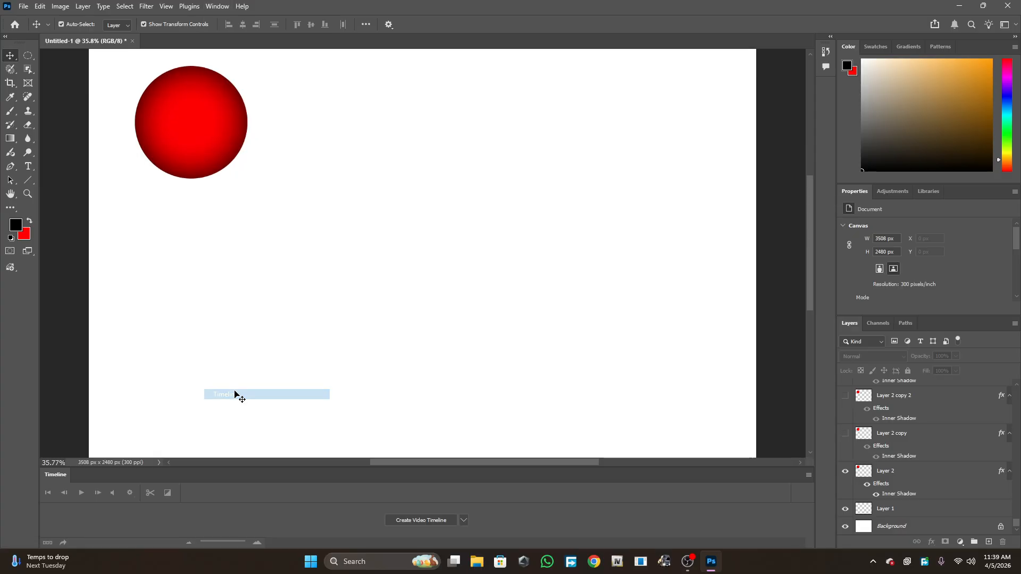
# - Create a frame animation in the Timeline
pyautogui.click(465, 520)
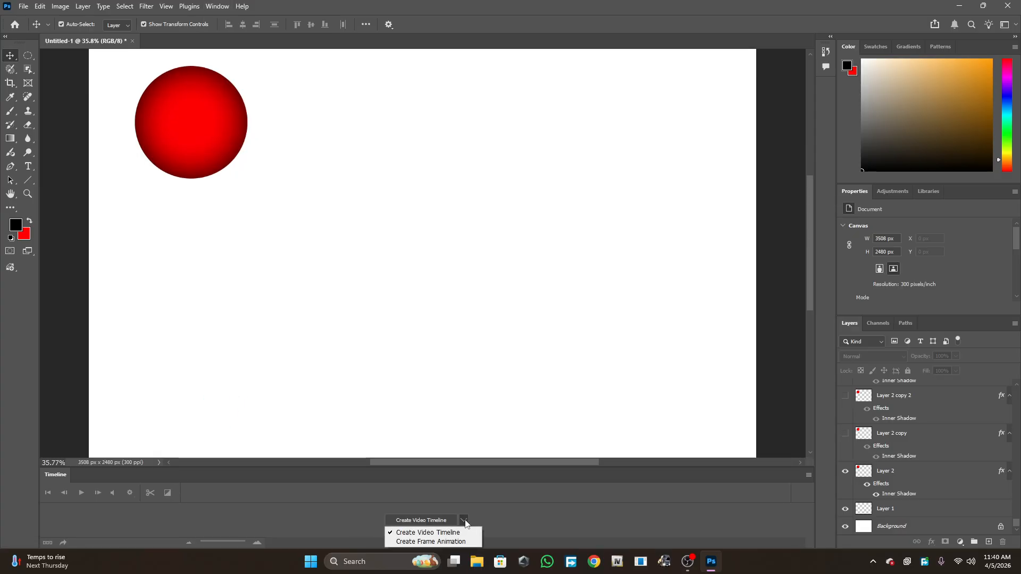
pyautogui.click(420, 543)
pyautogui.click(416, 520)
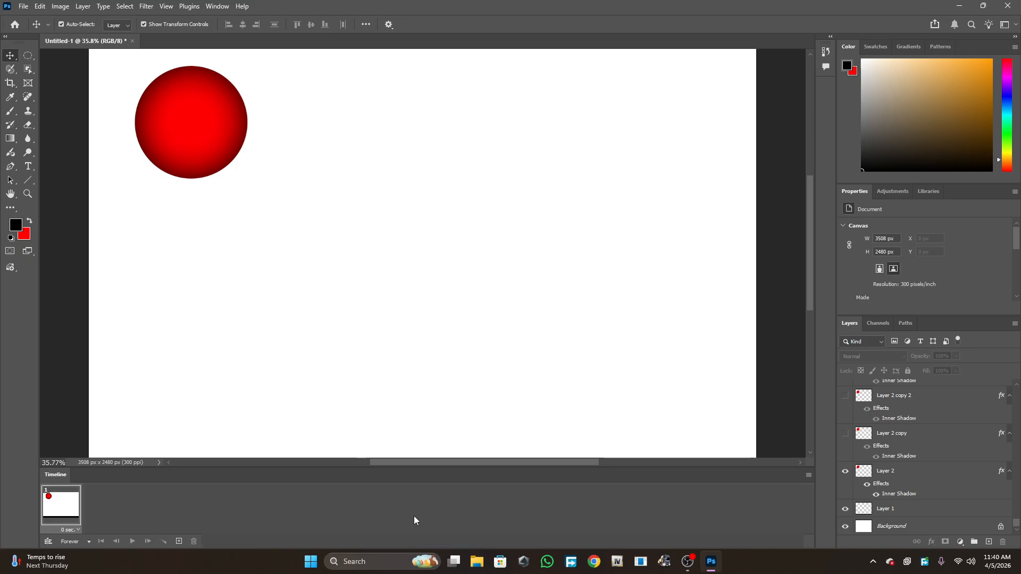
pyautogui.click(46, 542)
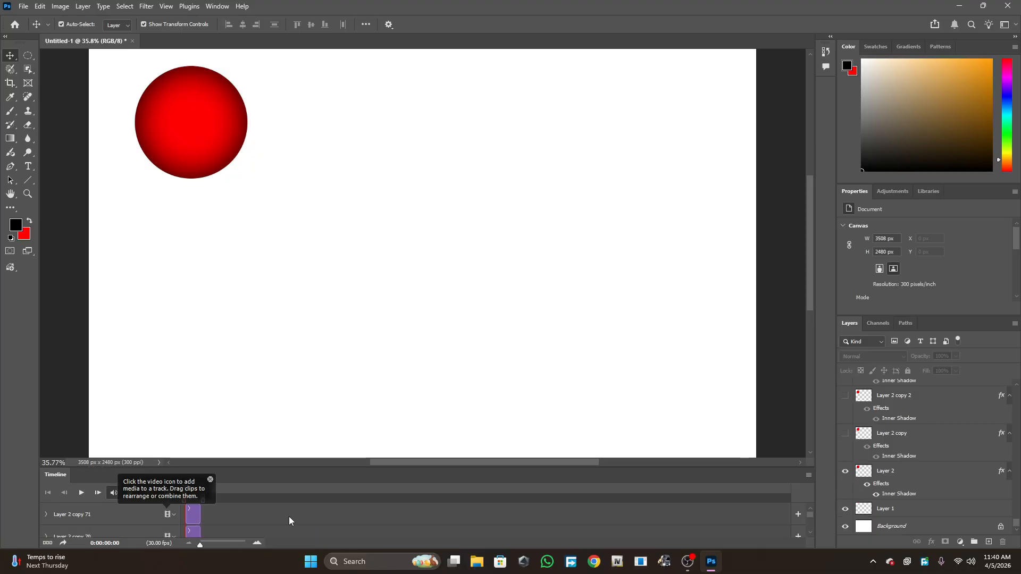
pyautogui.scroll(-3, 101, 519)
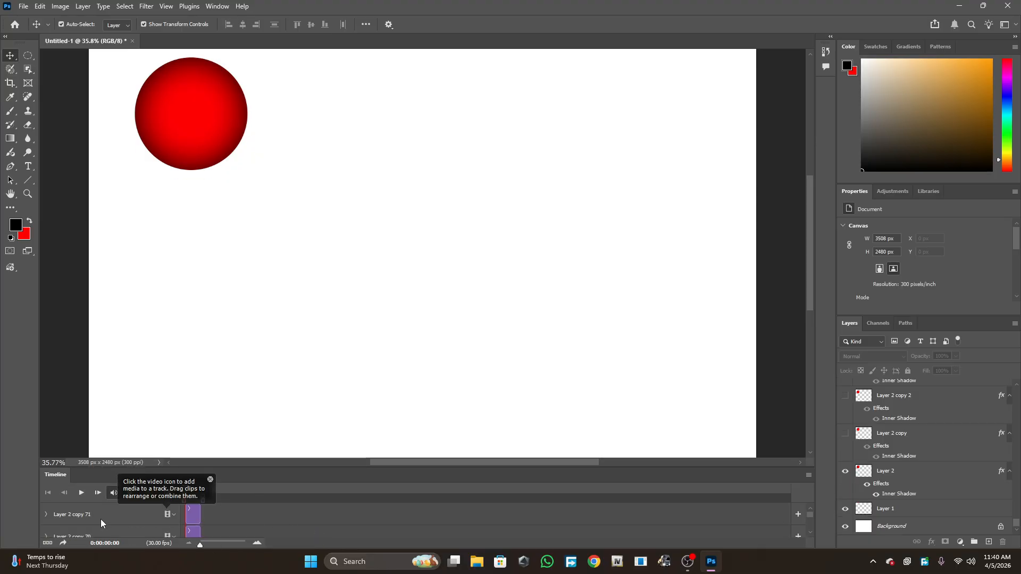
pyautogui.click(46, 543)
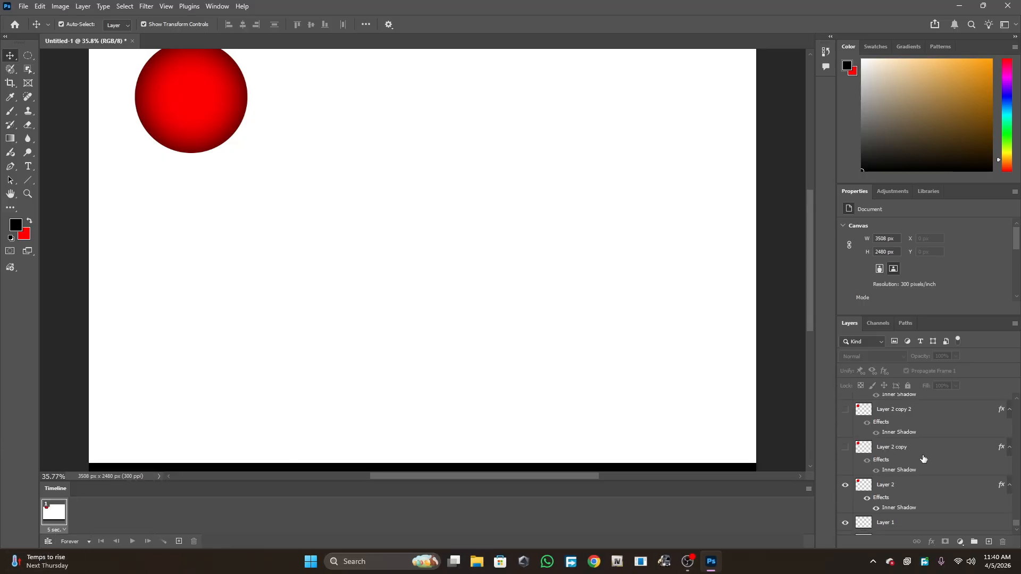
# - Add a second animation frame that shows Layer 2 copy instead of Layer 2
pyautogui.scroll(-1, 923, 458)
pyautogui.click(863, 482)
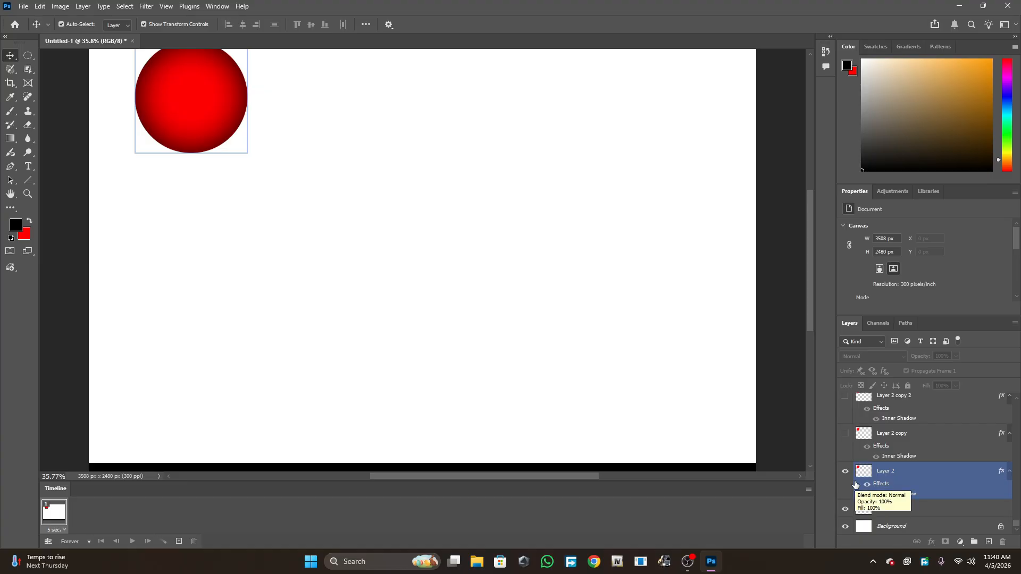
pyautogui.click(530, 442)
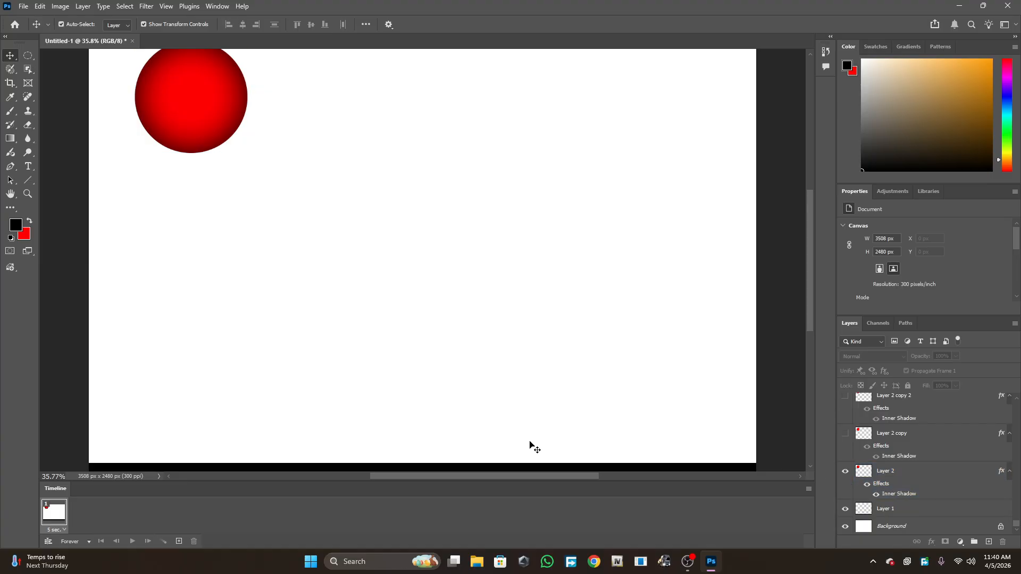
pyautogui.click(179, 541)
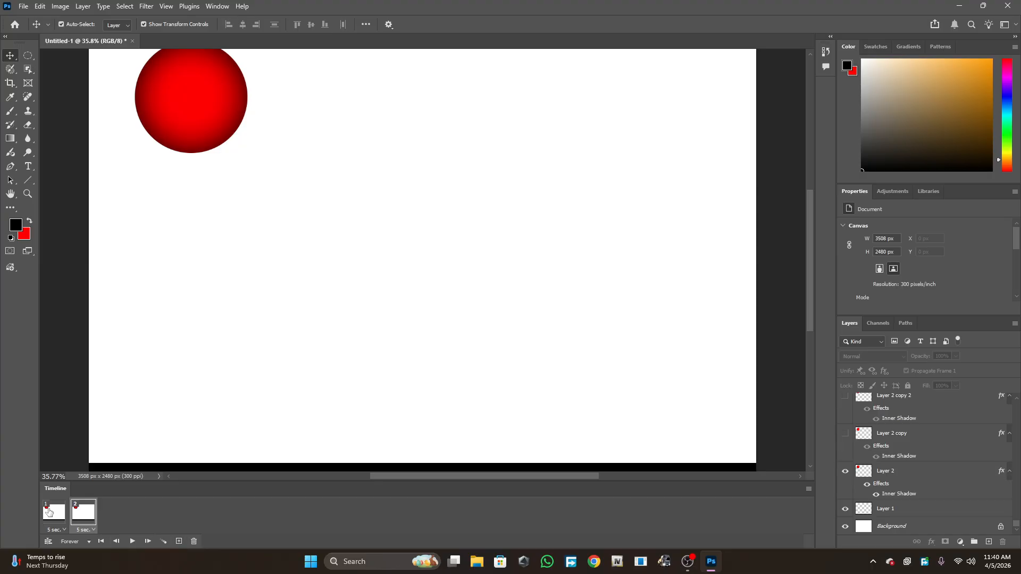
pyautogui.click(48, 510)
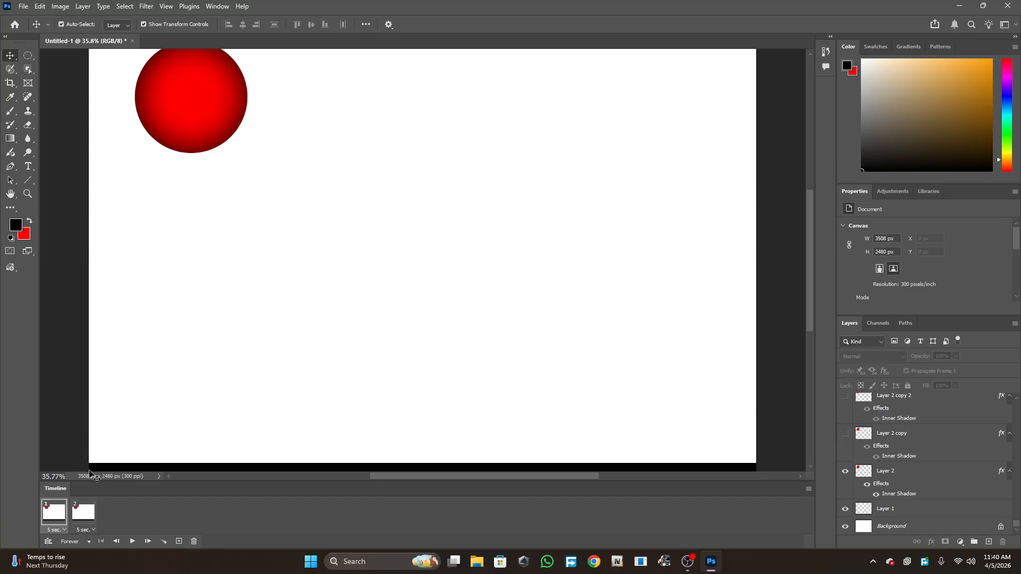
pyautogui.click(87, 511)
pyautogui.click(858, 475)
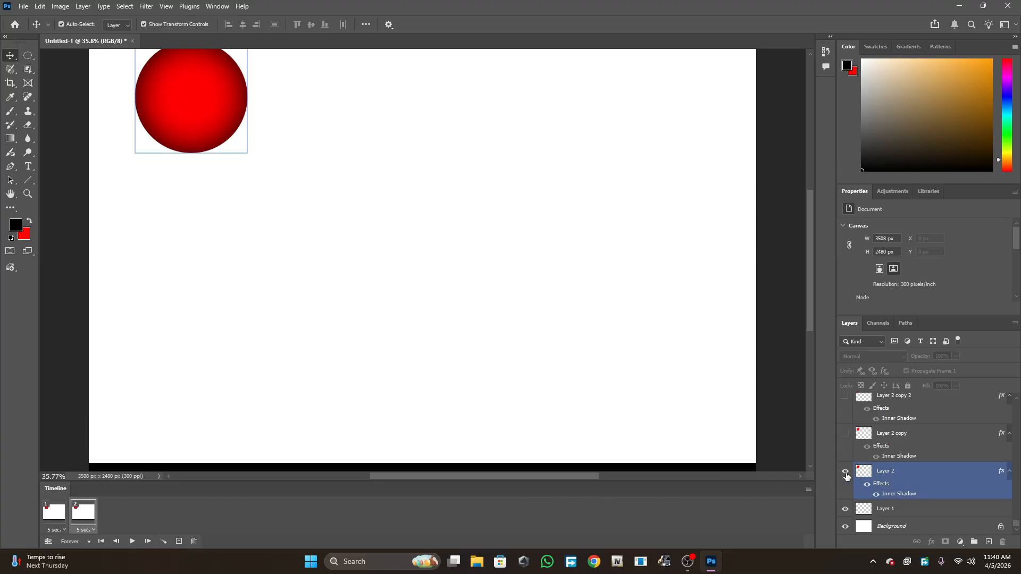
pyautogui.click(846, 472)
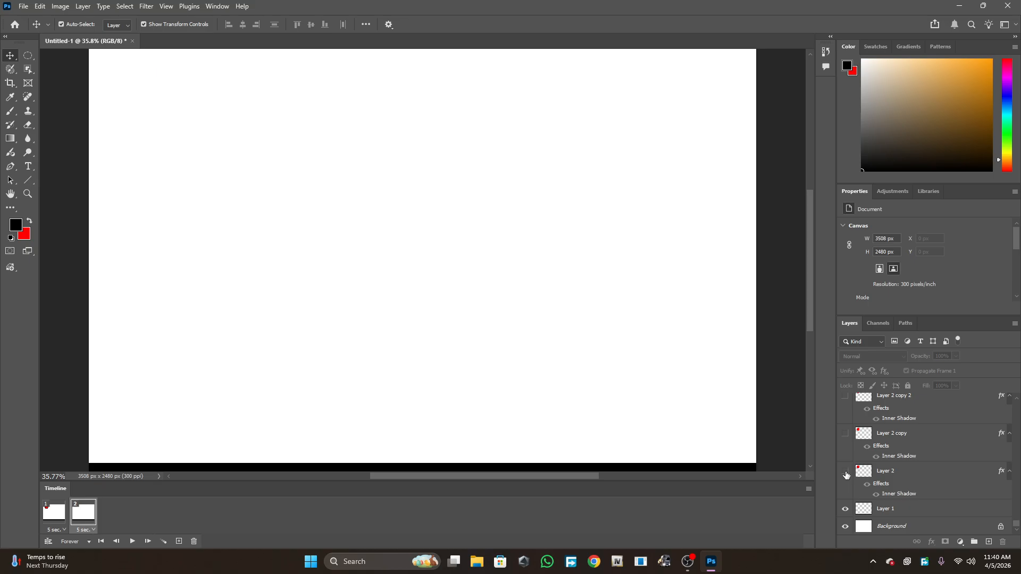
pyautogui.click(846, 433)
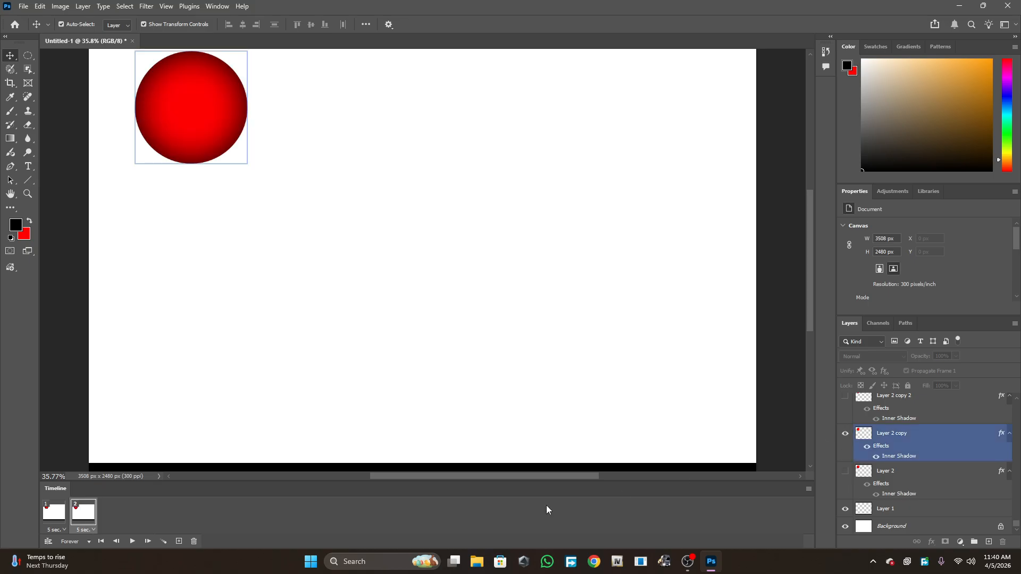
# - Switch between the first and second frames to compare them
pyautogui.click(60, 510)
pyautogui.click(85, 510)
pyautogui.click(60, 510)
pyautogui.click(86, 511)
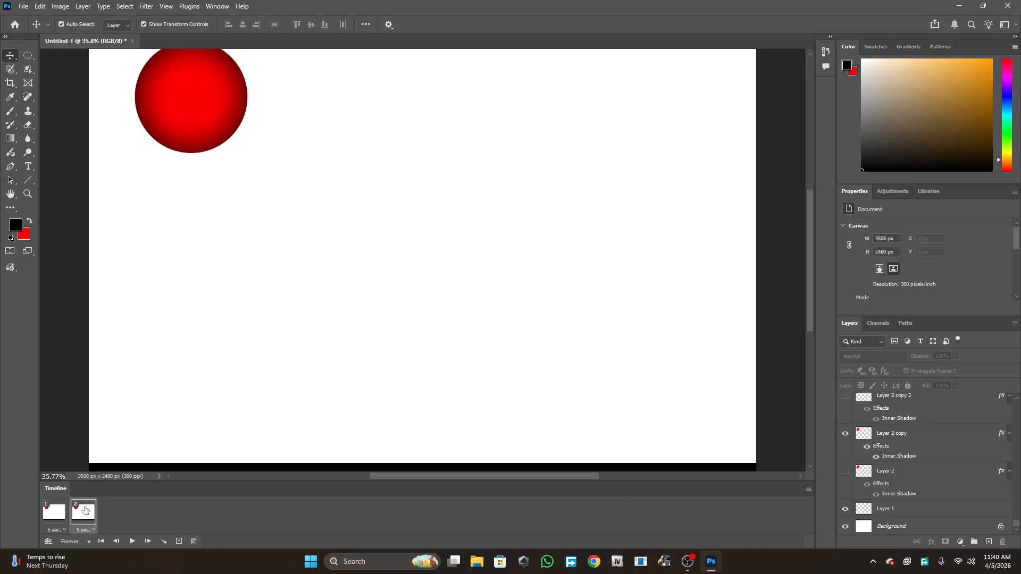
pyautogui.click(60, 511)
pyautogui.click(86, 511)
pyautogui.click(62, 512)
pyautogui.click(84, 513)
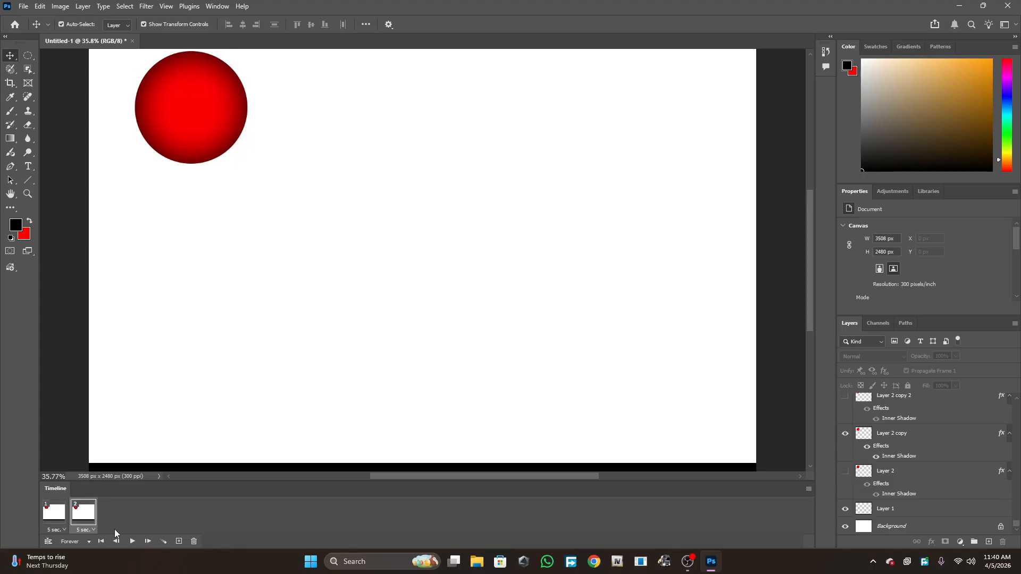
# - Add a third animation frame that shows Layer 2 copy 2 instead of Layer 2 copy
pyautogui.click(179, 541)
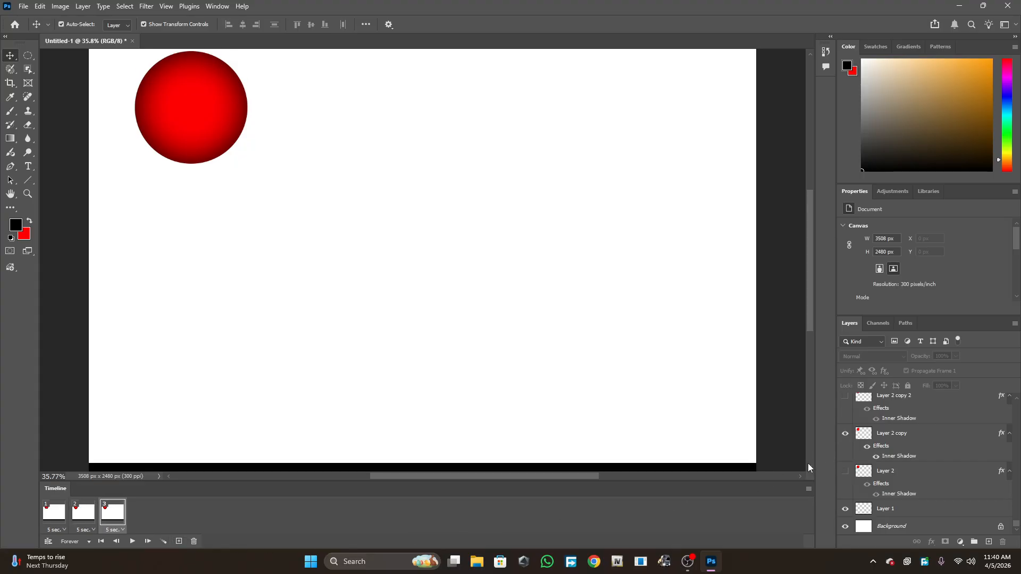
pyautogui.click(847, 437)
pyautogui.click(846, 397)
pyautogui.scroll(2, 896, 471)
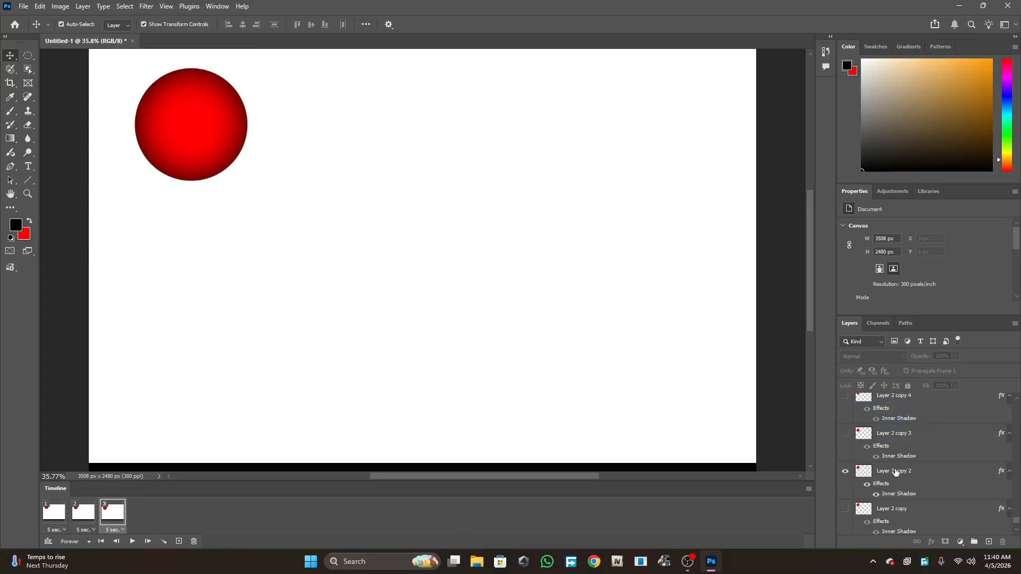
pyautogui.click(896, 472)
# - Add a fourth animation frame that shows Layer 2 copy 3 instead of Layer 2 copy 2
pyautogui.click(179, 542)
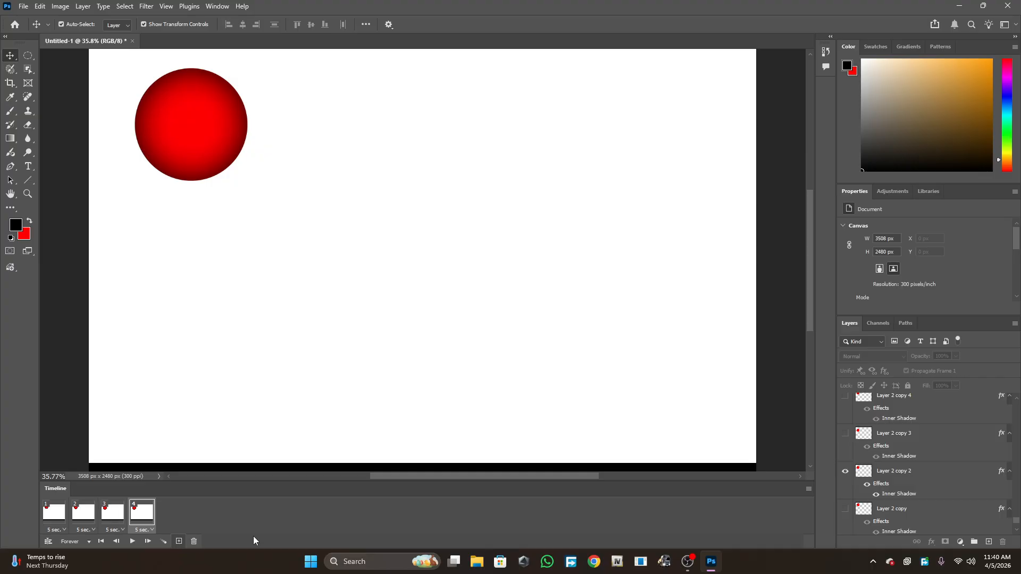
pyautogui.click(897, 473)
pyautogui.click(846, 472)
pyautogui.click(846, 433)
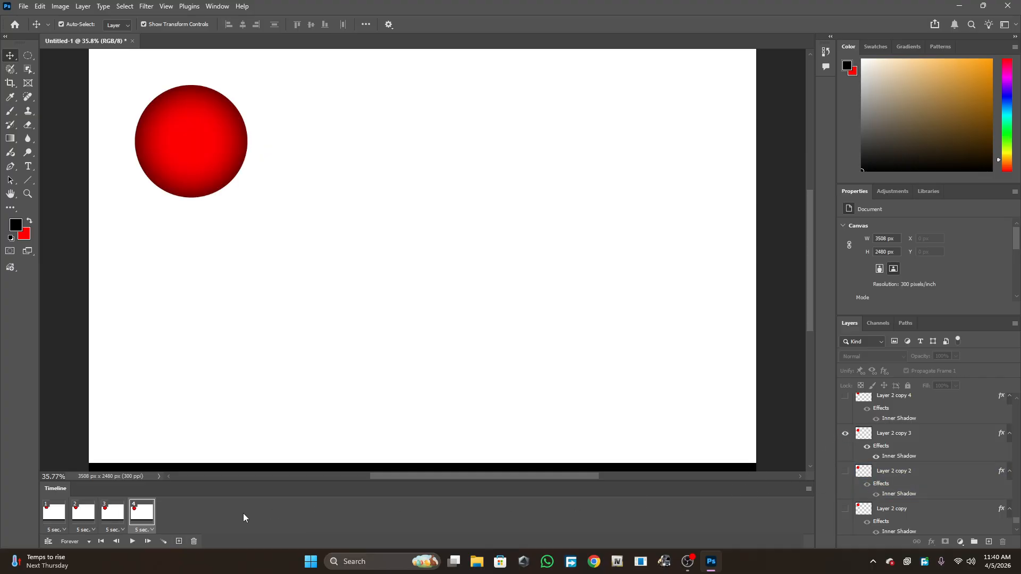
# - Add a fifth animation frame that shows Layer 2 copy 4 instead of Layer 2 copy 3
pyautogui.click(178, 541)
pyautogui.click(841, 440)
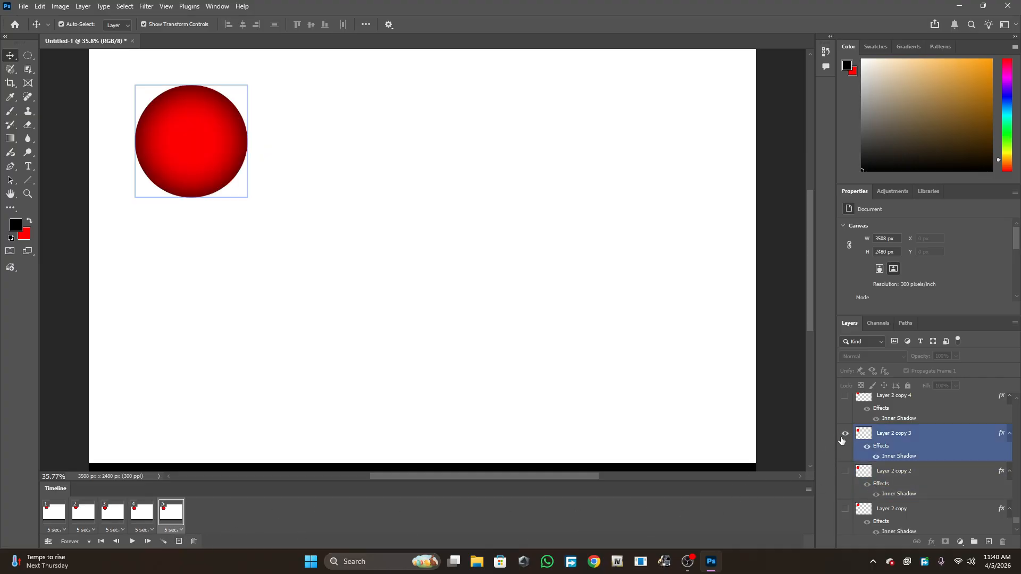
pyautogui.click(845, 434)
pyautogui.click(846, 396)
# - Add a sixth animation frame that shows Layer 2 copy 5 instead of Layer 2 copy 4
pyautogui.scroll(2, 895, 464)
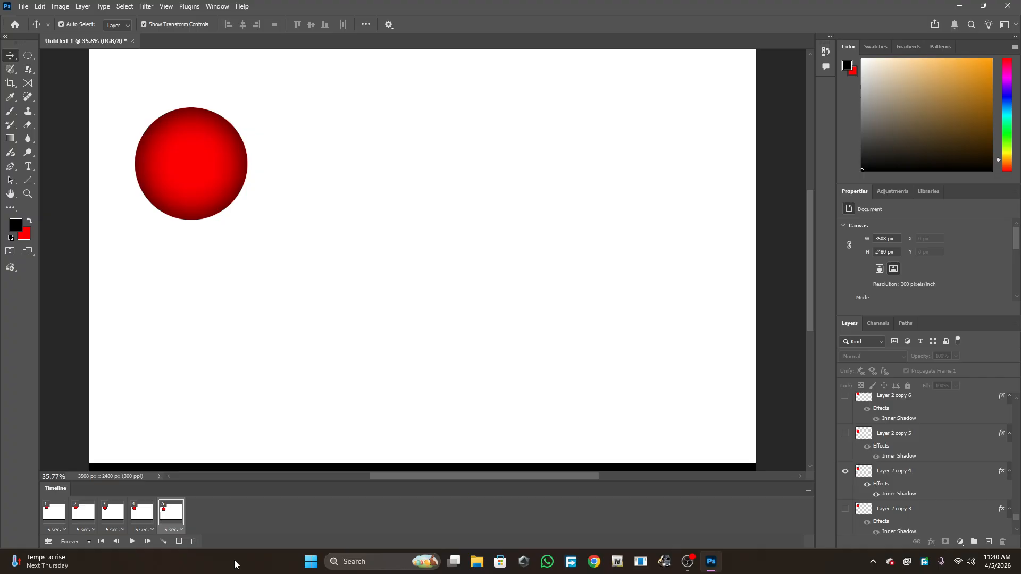
pyautogui.click(179, 542)
pyautogui.click(845, 470)
pyautogui.click(845, 434)
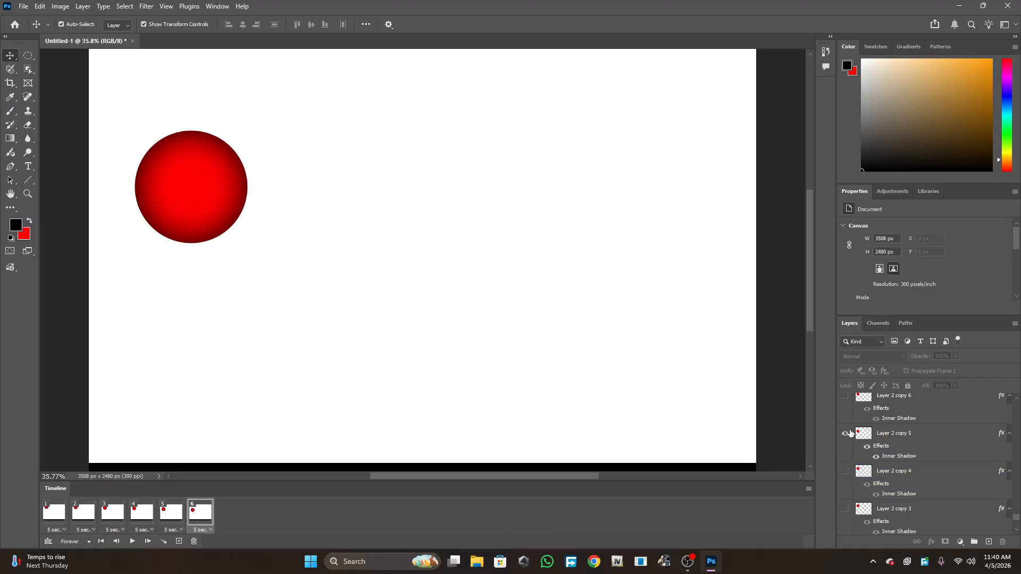
# - Play the animation to preview it, then stop playback
pyautogui.scroll(1, 844, 463)
pyautogui.scroll(1, 851, 467)
pyautogui.click(132, 542)
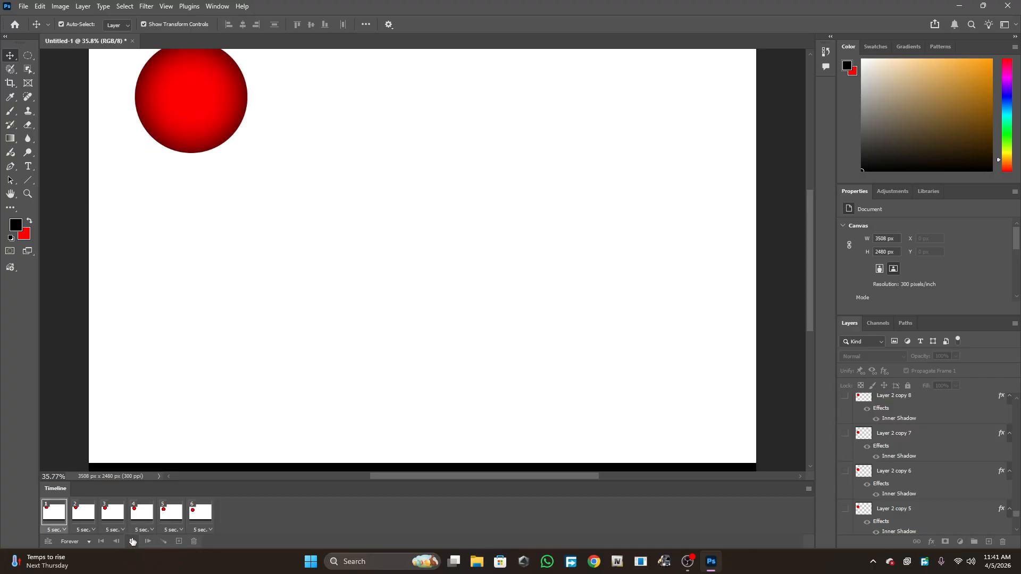
pyautogui.click(132, 541)
# - Set the delay of all six frames to No delay
pyautogui.click(57, 529)
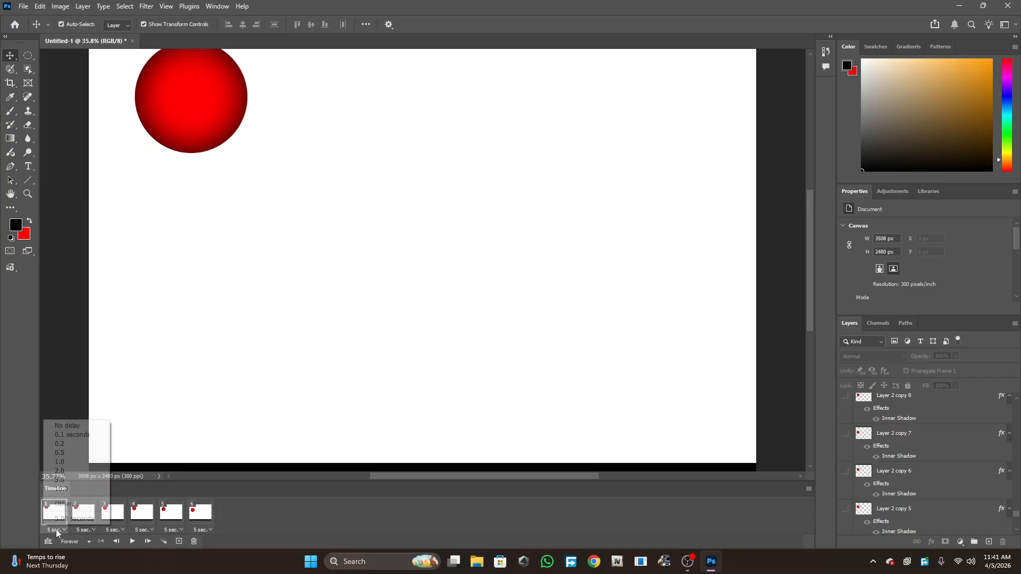
pyautogui.click(60, 425)
pyautogui.click(84, 529)
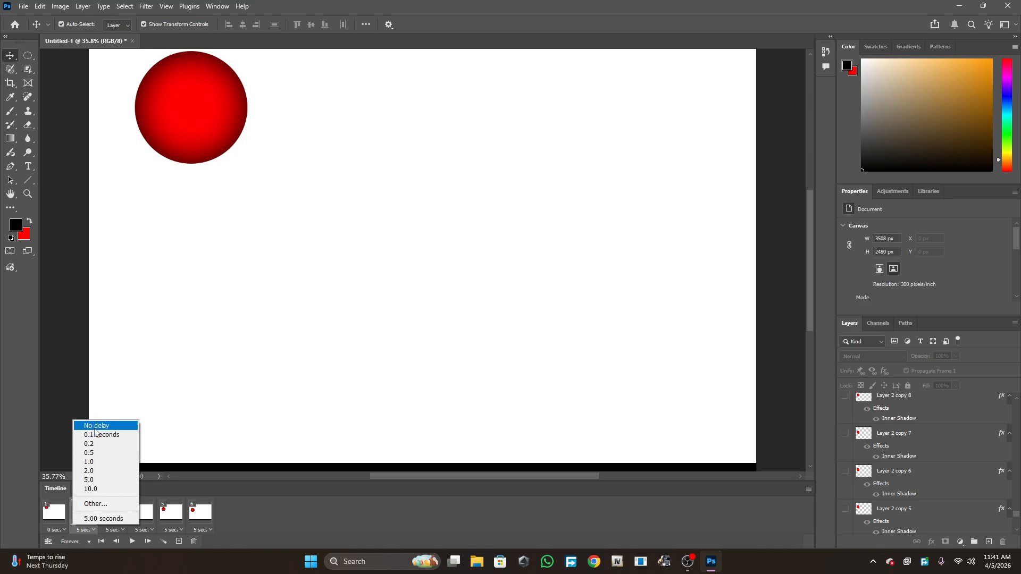
pyautogui.click(90, 426)
pyautogui.click(113, 529)
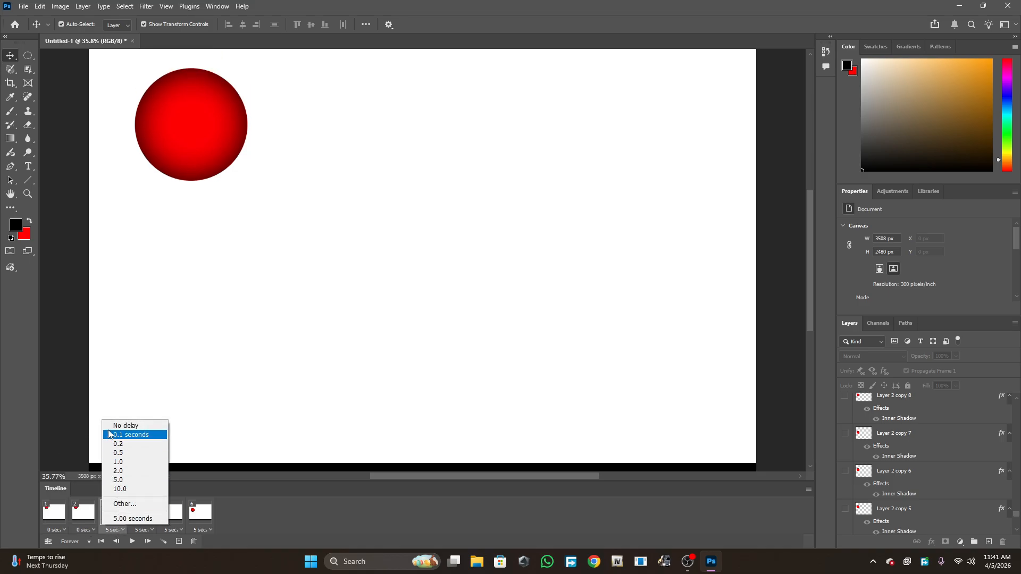
pyautogui.click(125, 425)
pyautogui.click(143, 530)
pyautogui.click(149, 425)
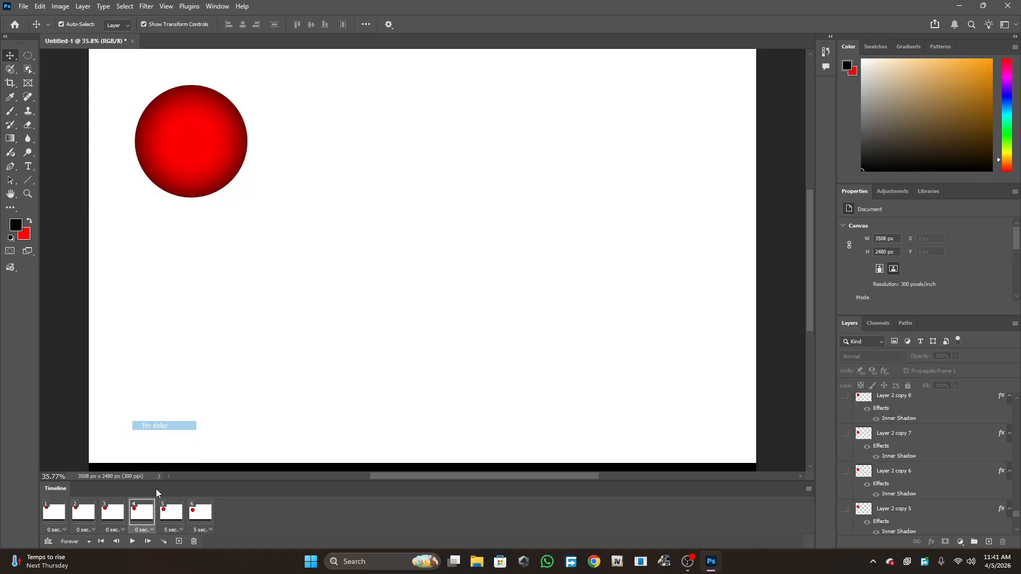
pyautogui.click(174, 530)
pyautogui.click(173, 425)
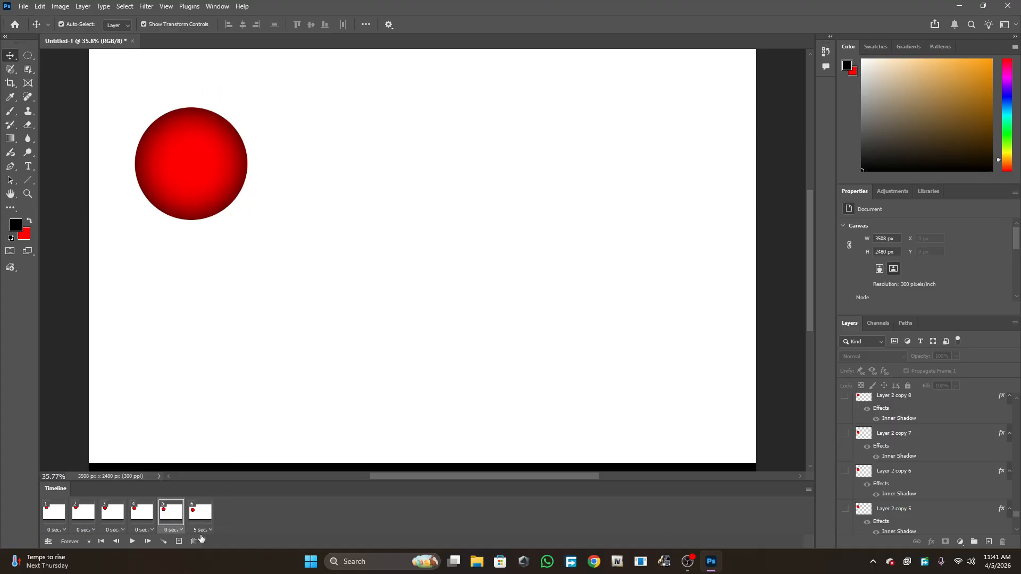
pyautogui.click(201, 530)
pyautogui.click(214, 425)
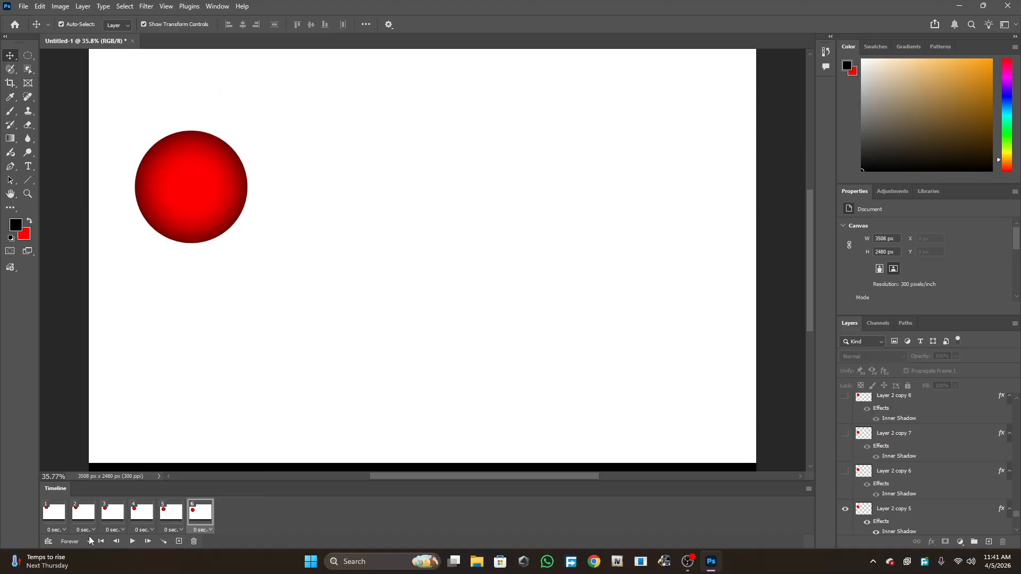
# - Play and stop the animation, then step through several frames to review them
pyautogui.click(132, 541)
pyautogui.click(131, 543)
pyautogui.click(139, 514)
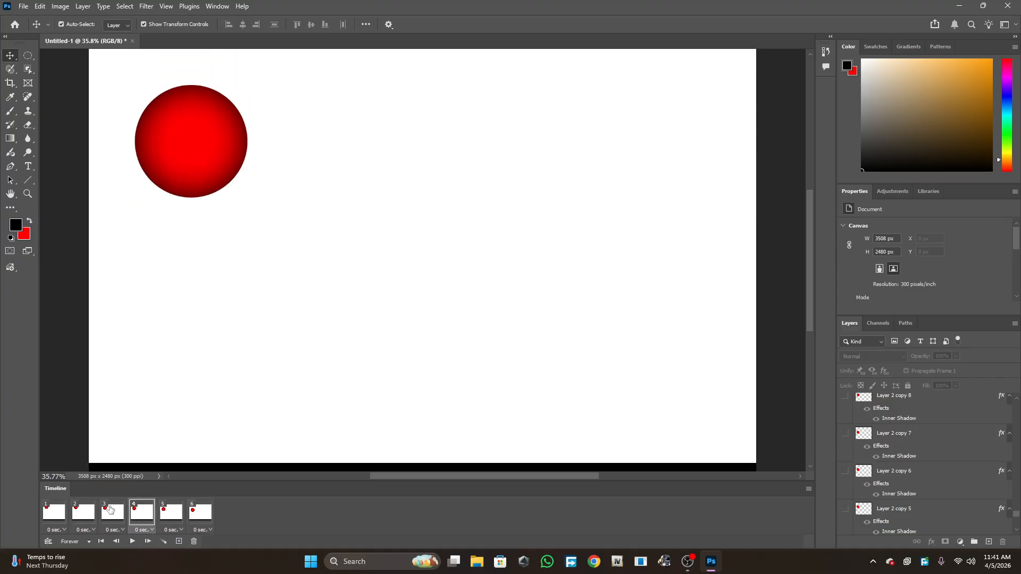
pyautogui.click(110, 510)
pyautogui.click(137, 512)
pyautogui.click(201, 513)
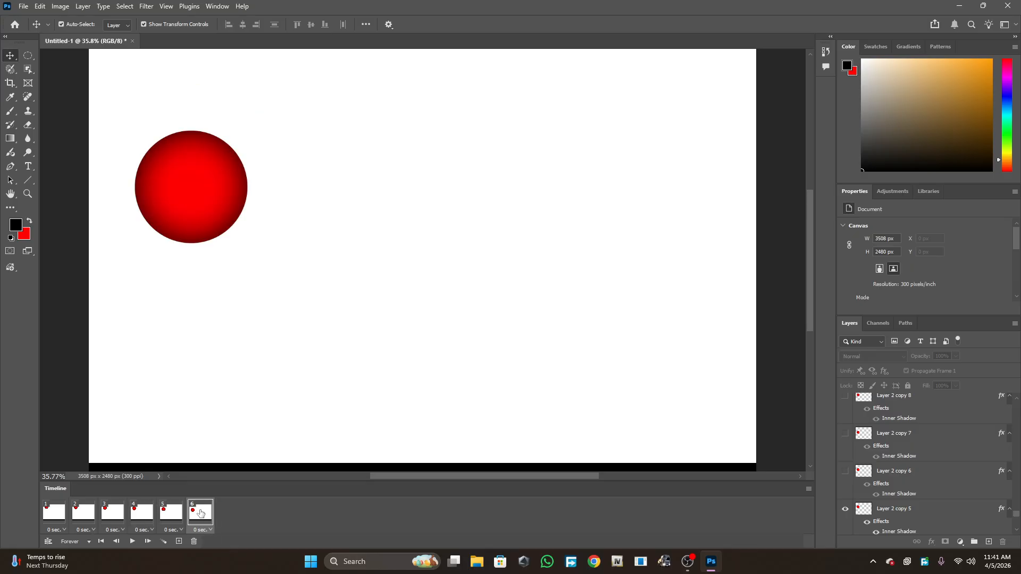
# - Switch the sixth frame to show Layer 2 copy 8 instead of Layer 2 copy 5
pyautogui.scroll(-1, 910, 428)
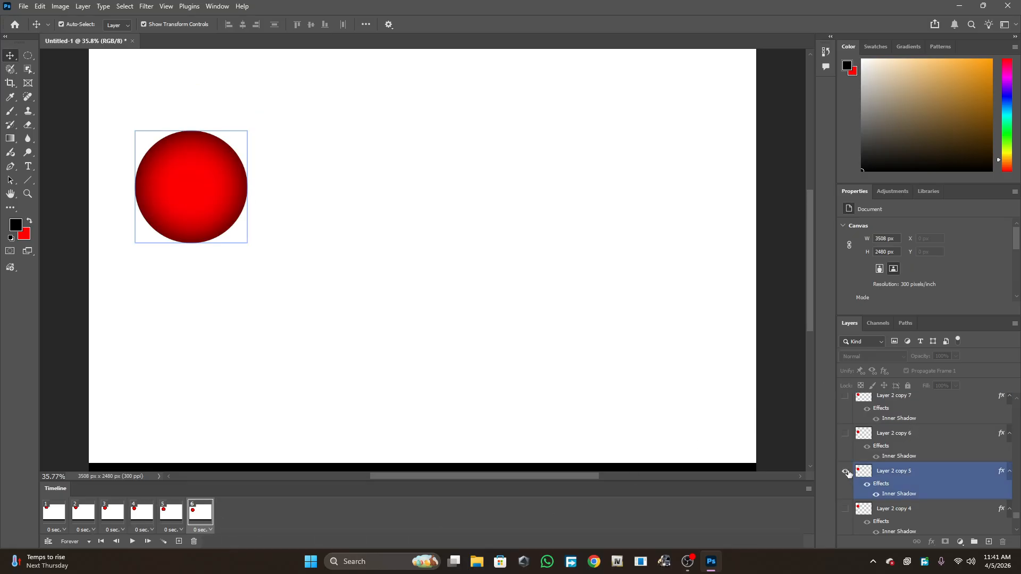
pyautogui.click(845, 471)
pyautogui.click(845, 396)
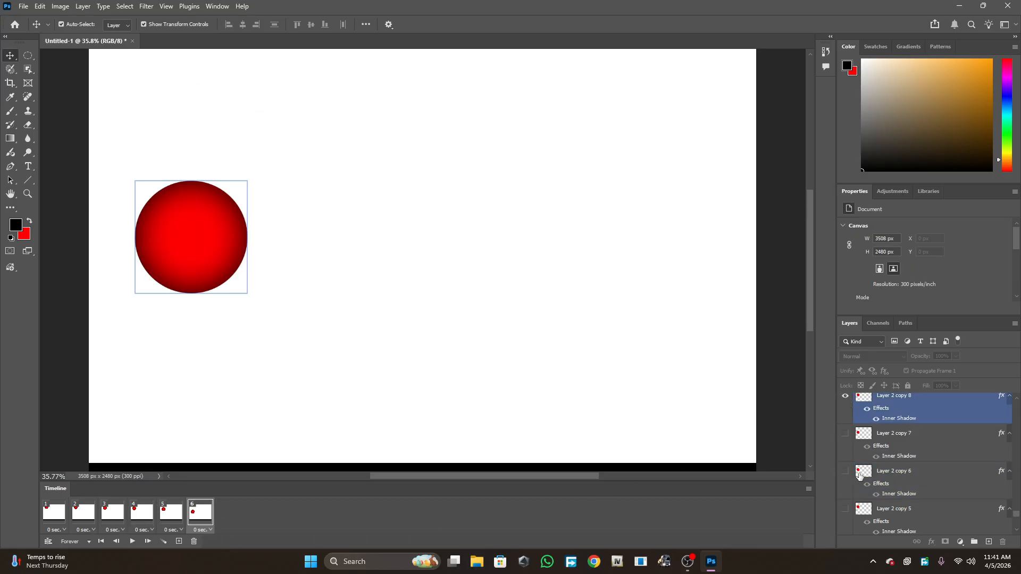
# - Play and stop the animation, then compare the fifth and sixth frames
pyautogui.click(132, 541)
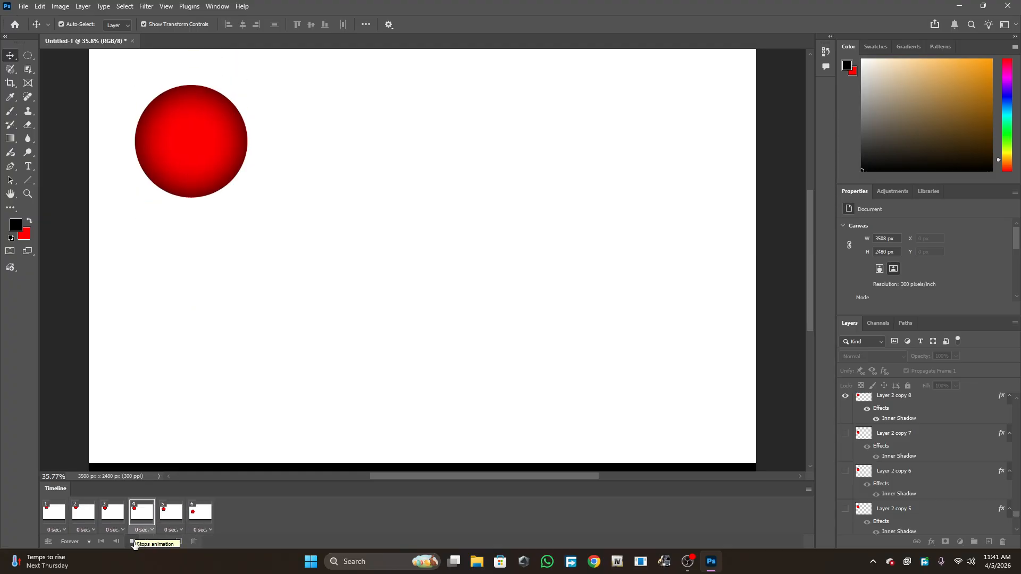
pyautogui.click(132, 542)
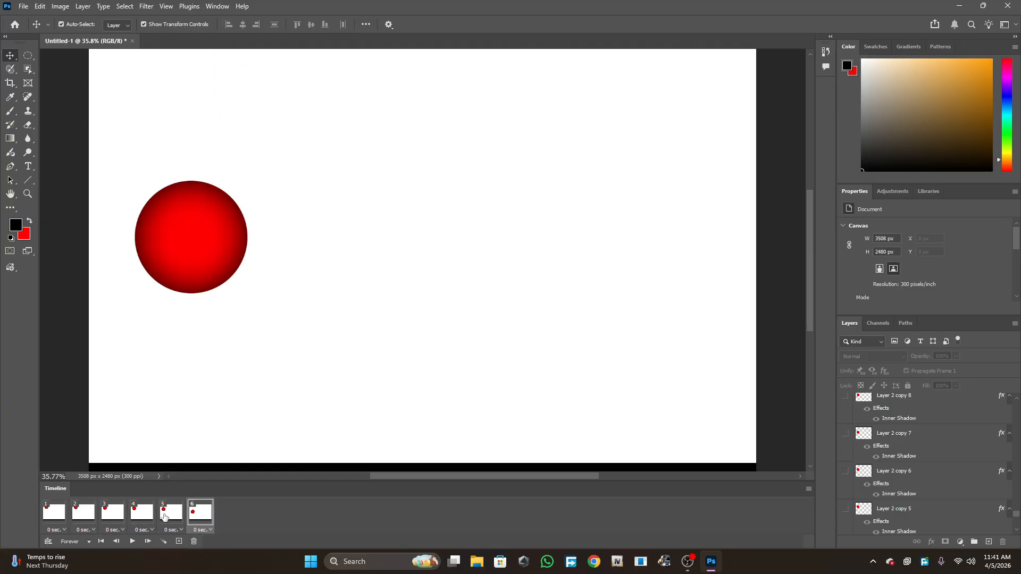
pyautogui.click(166, 516)
pyautogui.click(202, 521)
pyautogui.click(175, 519)
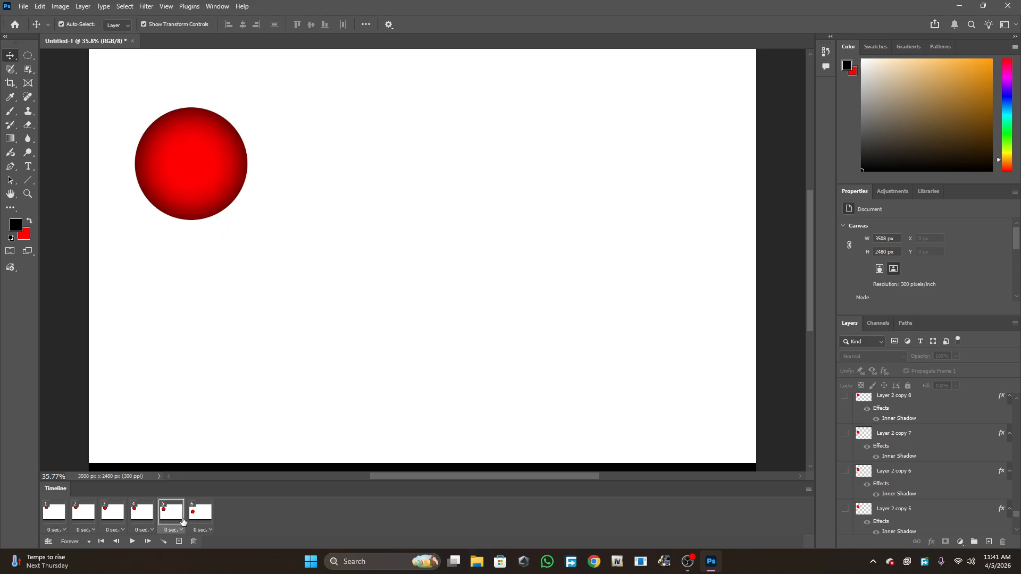
pyautogui.click(199, 519)
pyautogui.click(179, 516)
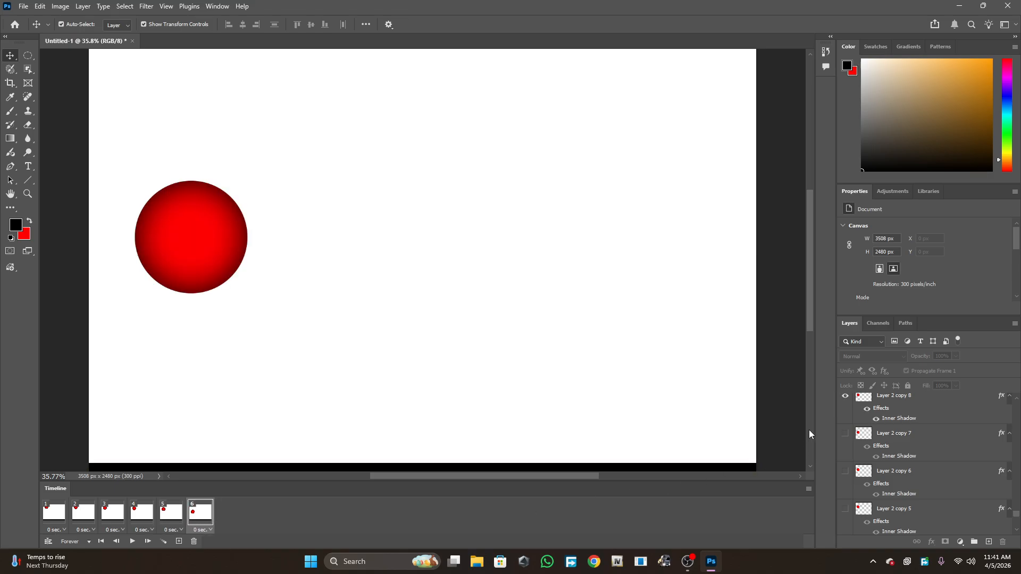
# - Make the sixth frame show Layer 2 copy 6 instead of Layer 2 copy 8, comparing it with the fifth frame
pyautogui.click(845, 396)
pyautogui.click(845, 471)
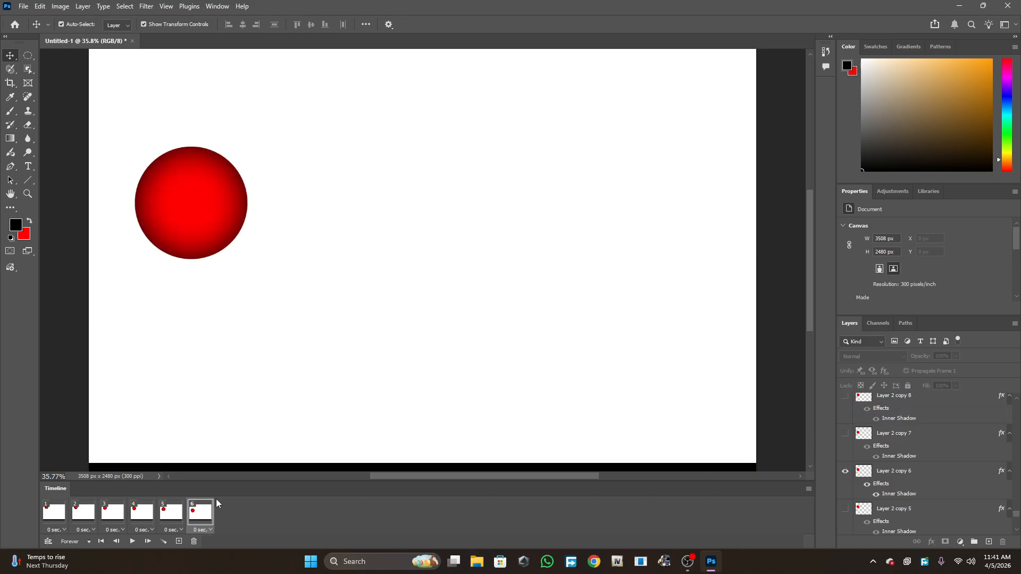
pyautogui.click(171, 512)
pyautogui.click(201, 512)
pyautogui.click(172, 512)
pyautogui.click(212, 513)
# - Add a seventh animation frame that shows Layer 2 copy 7 instead of Layer 2 copy 6
pyautogui.click(178, 541)
pyautogui.click(893, 473)
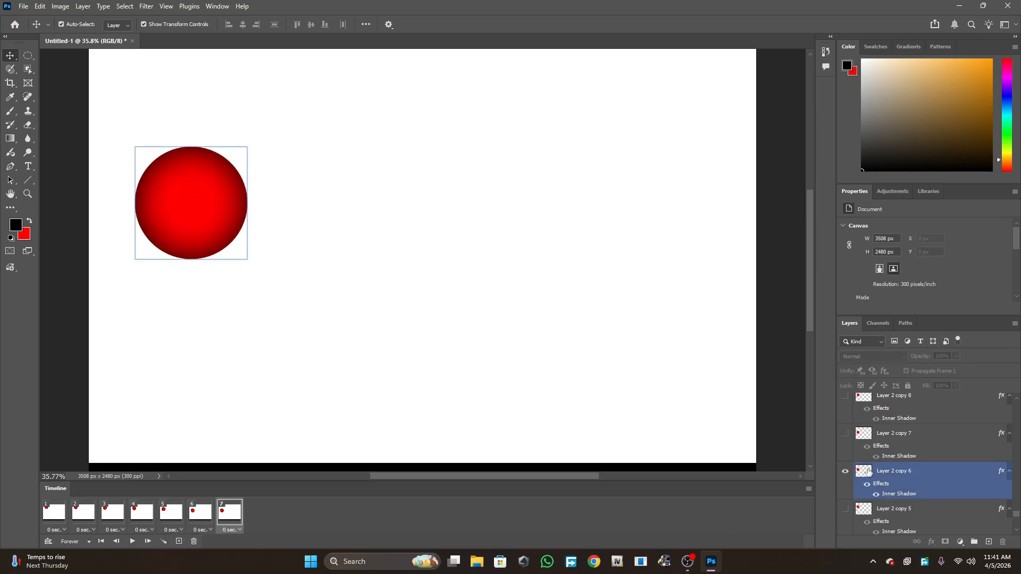
pyautogui.click(845, 471)
pyautogui.click(845, 433)
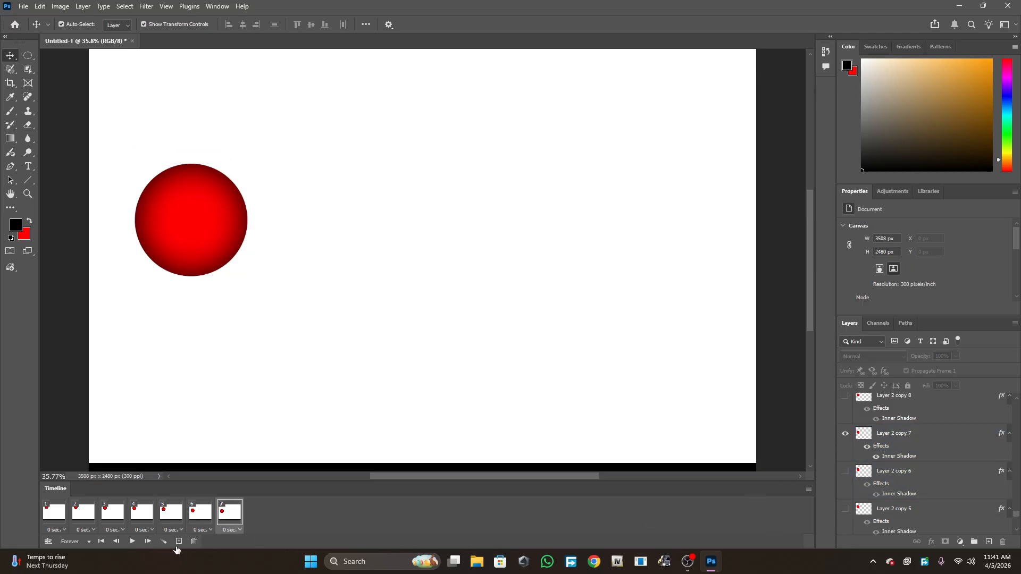
# - Add an eighth animation frame that shows Layer 2 copy 8 instead of Layer 2 copy 7
pyautogui.click(179, 541)
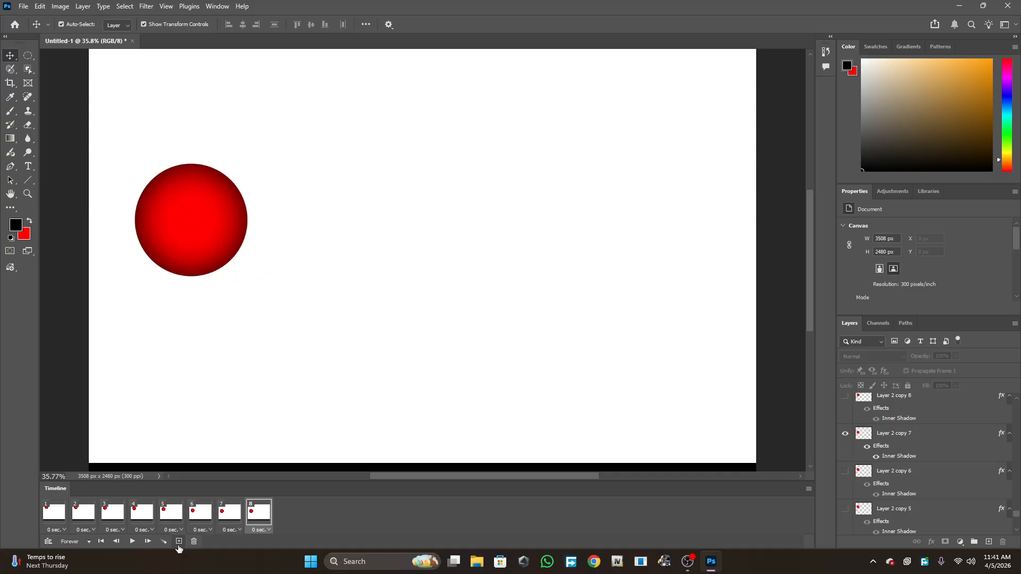
pyautogui.click(960, 455)
pyautogui.click(846, 433)
pyautogui.click(845, 396)
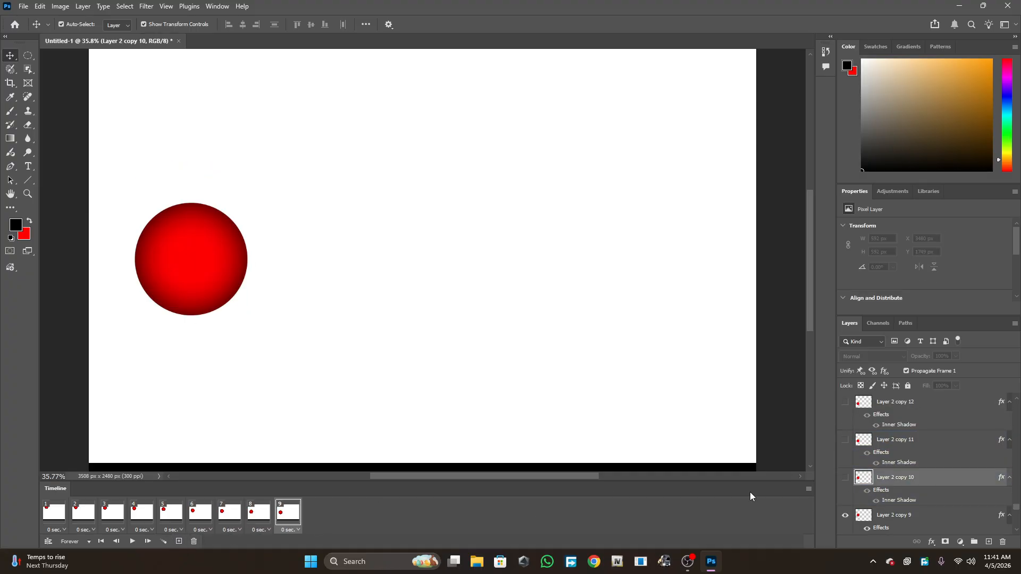
# - Keep adding frames, each showing the next circle layer copy in place of the previous one, up to frame 23
pyautogui.click(179, 541)
pyautogui.click(845, 478)
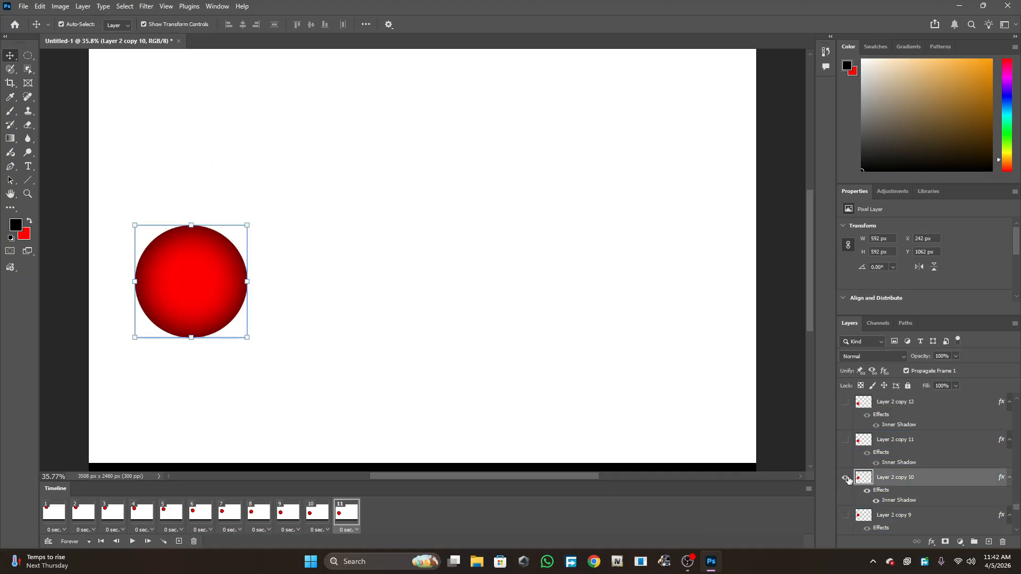
pyautogui.click(179, 541)
pyautogui.click(846, 477)
pyautogui.click(179, 541)
pyautogui.click(845, 477)
pyautogui.click(179, 542)
pyautogui.click(845, 478)
pyautogui.click(179, 542)
pyautogui.click(845, 478)
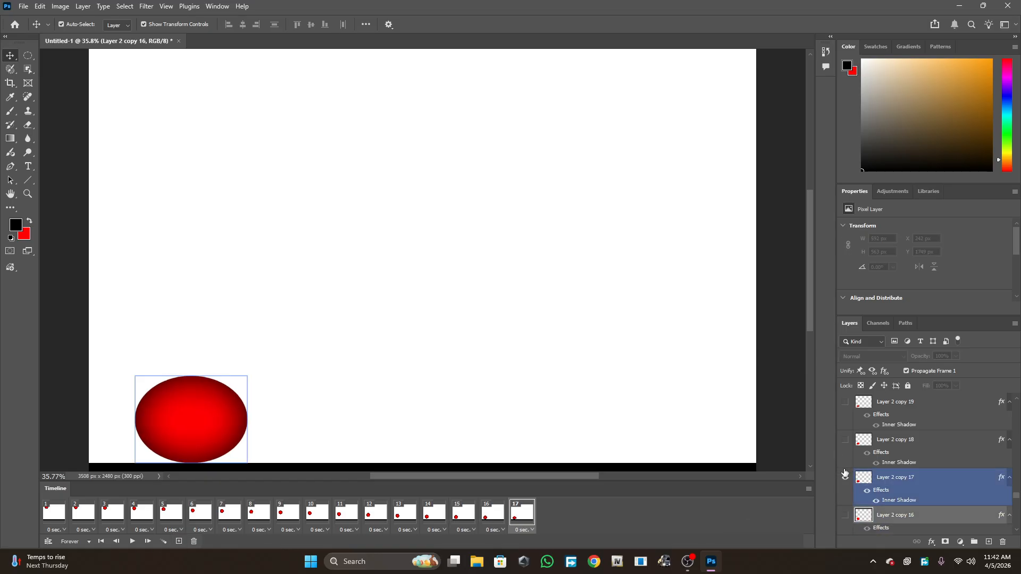
pyautogui.click(179, 542)
pyautogui.click(845, 515)
pyautogui.click(179, 541)
pyautogui.click(845, 478)
pyautogui.click(179, 542)
pyautogui.click(845, 515)
pyautogui.click(845, 478)
pyautogui.click(179, 542)
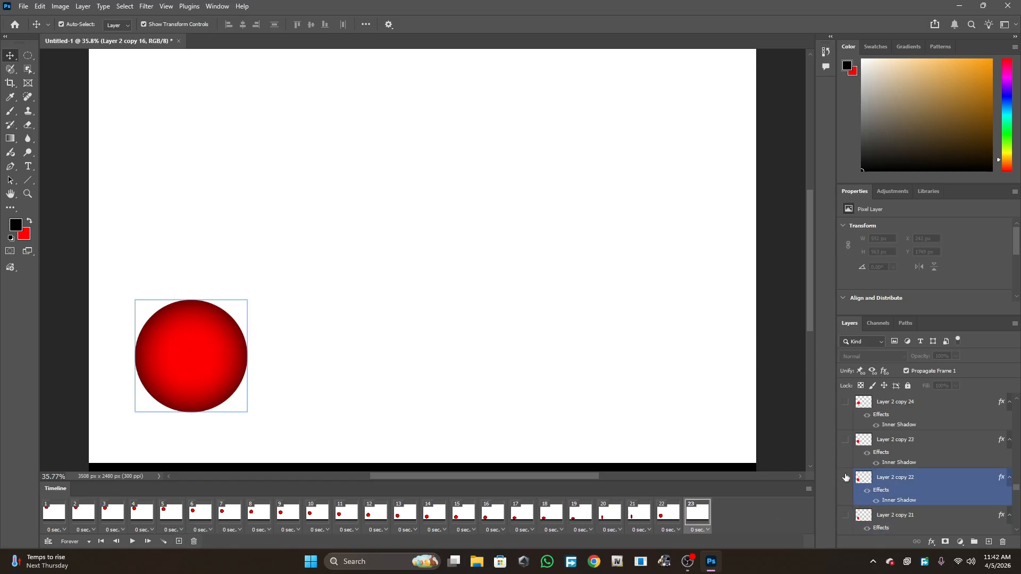
# - Continue adding frames that each show the next circle layer copy and hide the previous one, through frame 39
pyautogui.click(179, 541)
pyautogui.click(845, 440)
pyautogui.click(178, 542)
pyautogui.click(845, 478)
pyautogui.click(179, 541)
pyautogui.click(845, 477)
pyautogui.click(179, 541)
pyautogui.click(845, 515)
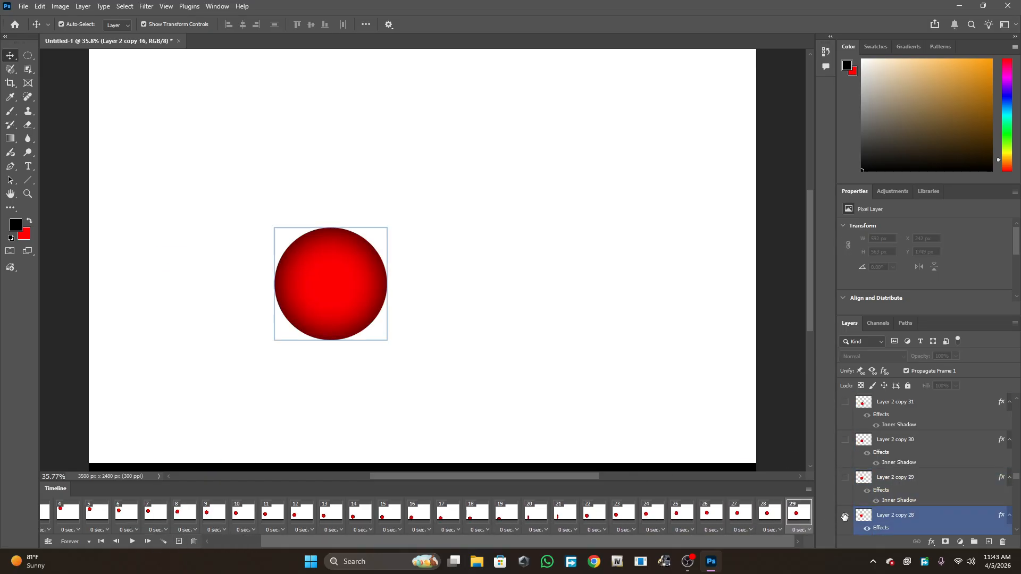
pyautogui.click(179, 541)
pyautogui.click(845, 478)
pyautogui.click(179, 541)
pyautogui.click(845, 478)
pyautogui.click(179, 541)
pyautogui.click(845, 478)
pyautogui.click(179, 541)
pyautogui.click(845, 478)
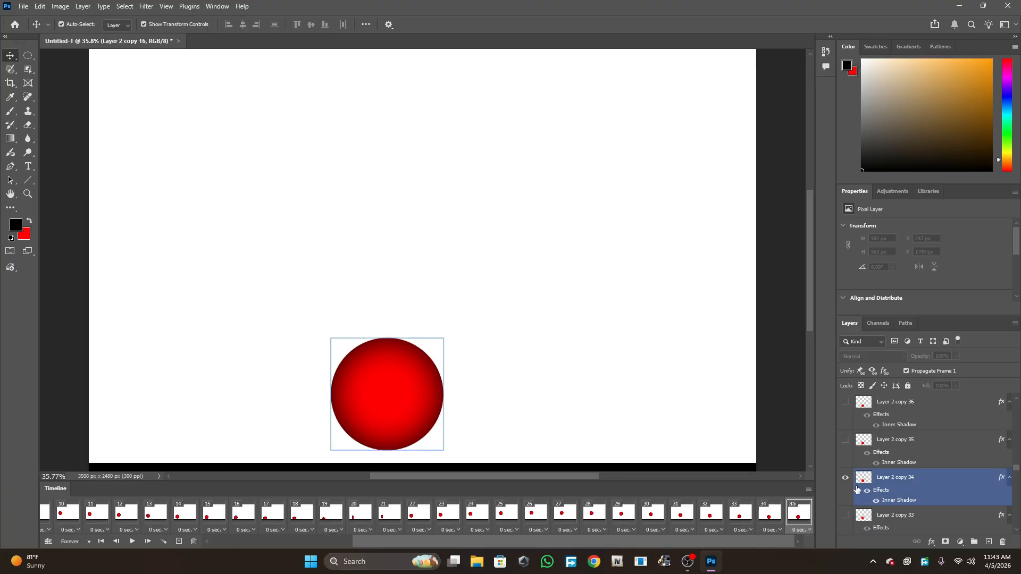
pyautogui.click(179, 541)
pyautogui.click(845, 477)
pyautogui.click(845, 477)
# - Continue the frame-by-frame sequence with the next circle layer copies, through frame 56
pyautogui.click(179, 541)
pyautogui.click(845, 478)
pyautogui.click(781, 518)
pyautogui.click(799, 514)
pyautogui.click(845, 478)
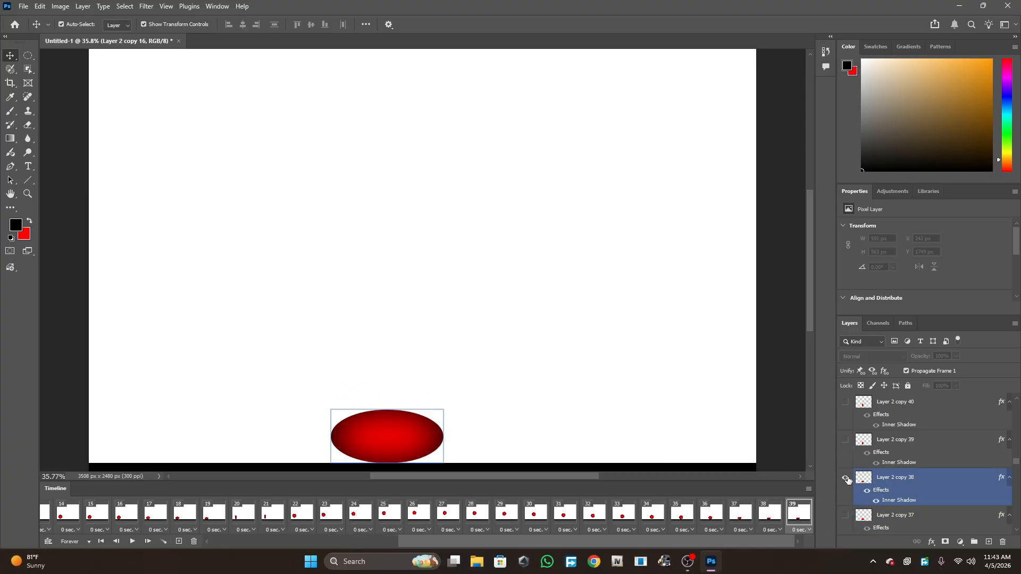
pyautogui.click(178, 542)
pyautogui.click(845, 440)
pyautogui.click(179, 541)
pyautogui.click(845, 440)
pyautogui.click(845, 440)
pyautogui.click(179, 542)
pyautogui.click(179, 541)
pyautogui.click(845, 440)
pyautogui.click(179, 542)
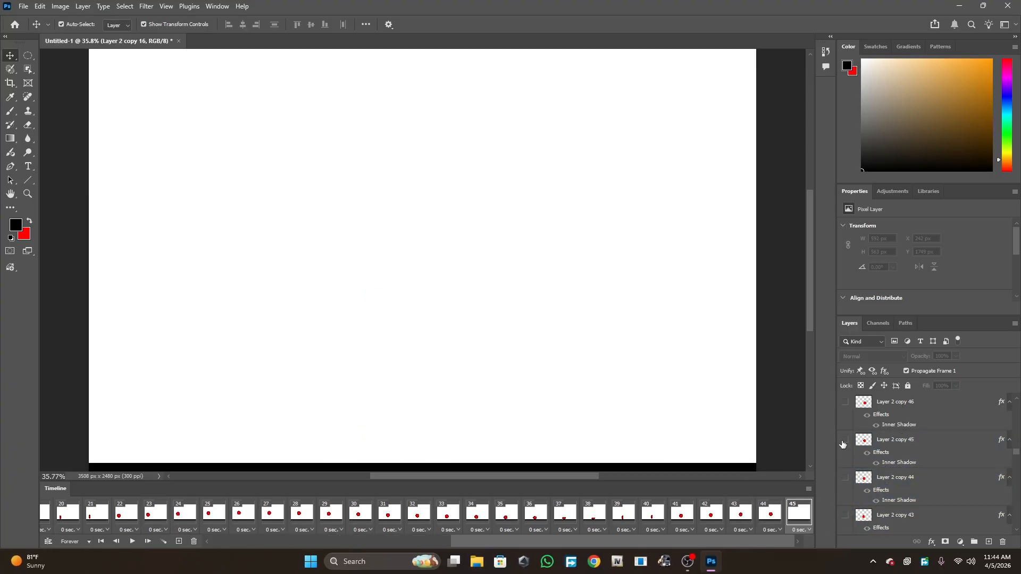
pyautogui.click(846, 439)
pyautogui.click(179, 541)
pyautogui.click(845, 478)
pyautogui.click(179, 541)
pyautogui.click(845, 478)
pyautogui.click(178, 541)
pyautogui.click(845, 440)
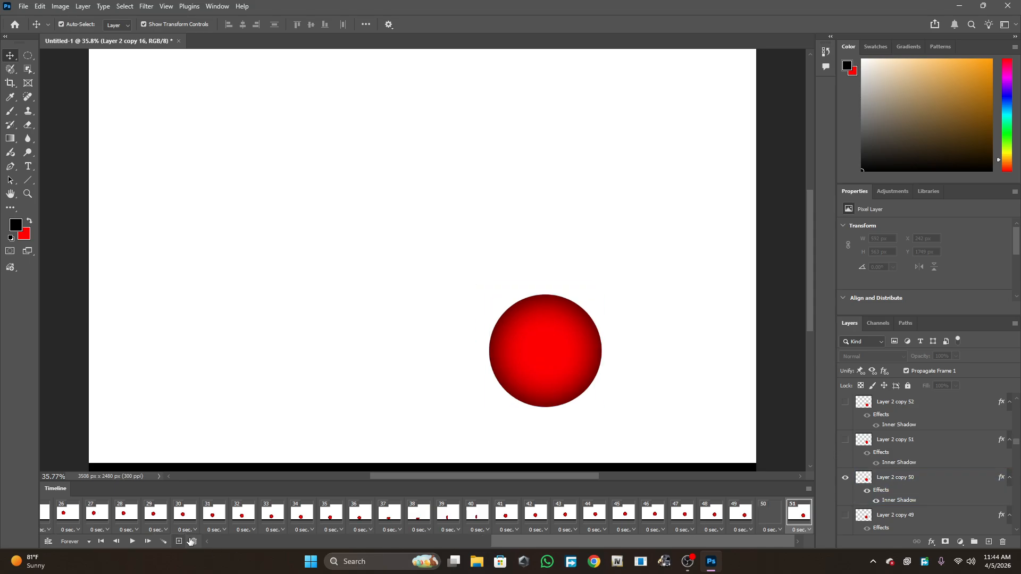
pyautogui.click(179, 541)
pyautogui.click(845, 440)
pyautogui.click(179, 541)
pyautogui.click(845, 478)
# - Add further frames showing successive circle layer copies, through frame 62 with Layer 2 copy 61
pyautogui.click(179, 541)
pyautogui.click(845, 478)
pyautogui.click(178, 542)
pyautogui.click(845, 515)
pyautogui.click(845, 477)
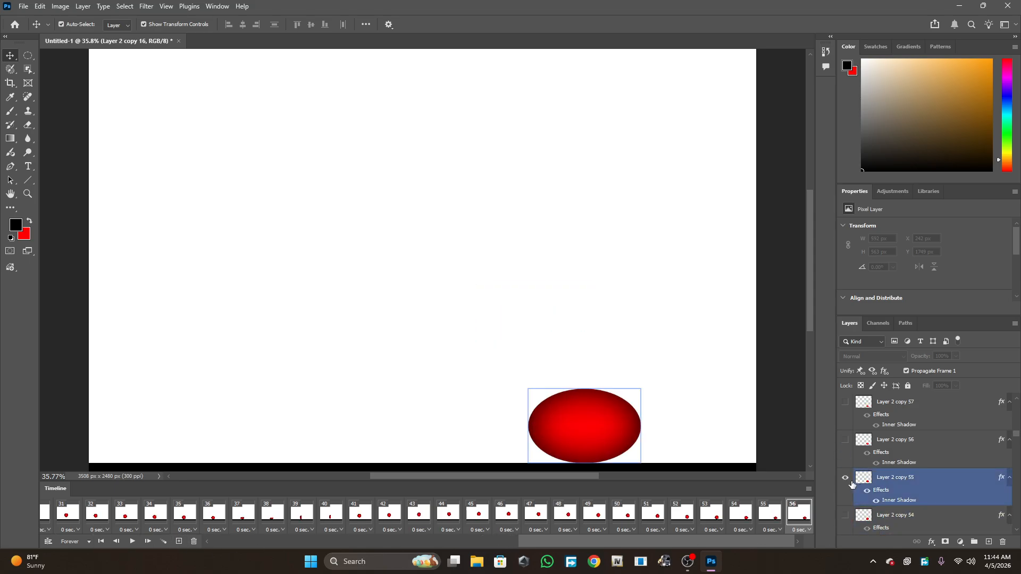
pyautogui.click(179, 541)
pyautogui.click(845, 478)
pyautogui.click(845, 439)
# - Keep adding frames, each showing the next circle layer copy and hiding the previous one, through frame 68 with Layer 2 copy 67
pyautogui.click(179, 541)
pyautogui.click(845, 516)
pyautogui.click(845, 478)
pyautogui.click(178, 542)
pyautogui.click(845, 478)
pyautogui.click(845, 440)
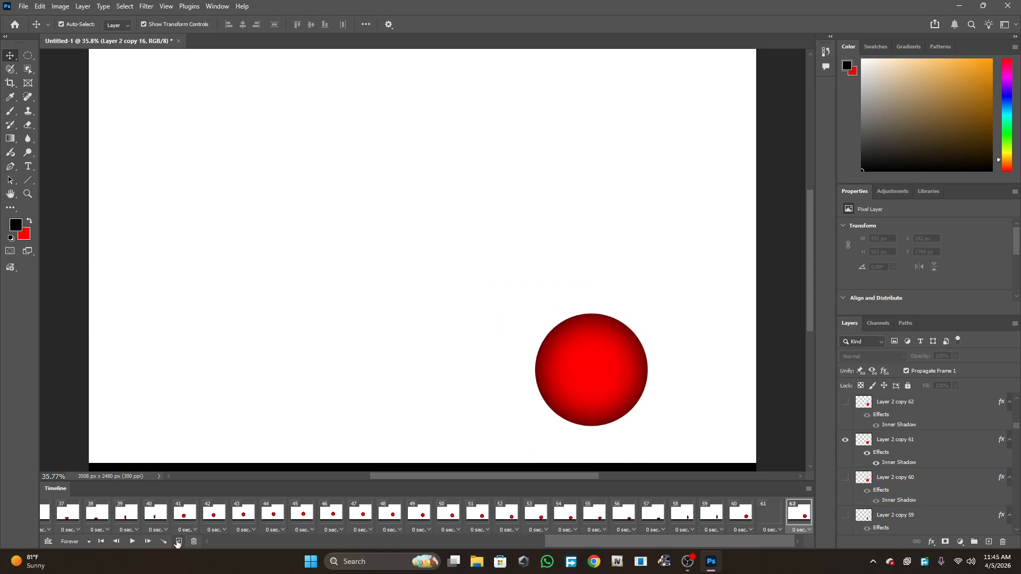
pyautogui.click(179, 541)
pyautogui.scroll(2, 846, 515)
pyautogui.click(845, 515)
pyautogui.click(845, 478)
# - Add further frames with successive circle layer copies, through frame 75 as the circle leaves the canvas edge
pyautogui.click(179, 542)
pyautogui.click(845, 478)
pyautogui.click(845, 440)
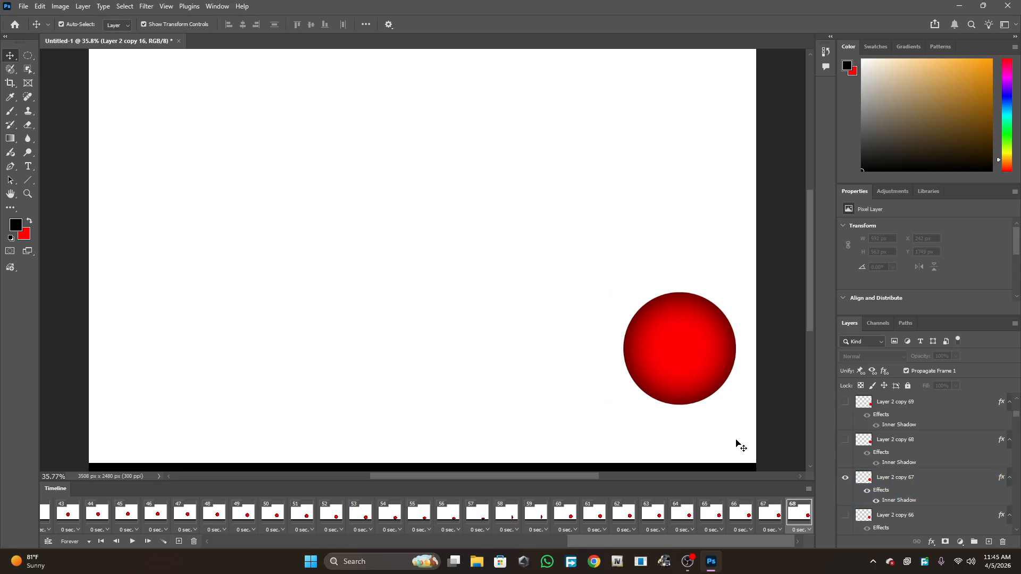
pyautogui.click(179, 541)
pyautogui.click(178, 542)
pyautogui.click(845, 440)
pyautogui.click(179, 542)
pyautogui.click(846, 478)
pyautogui.click(845, 440)
pyautogui.click(179, 541)
pyautogui.click(845, 440)
pyautogui.click(846, 402)
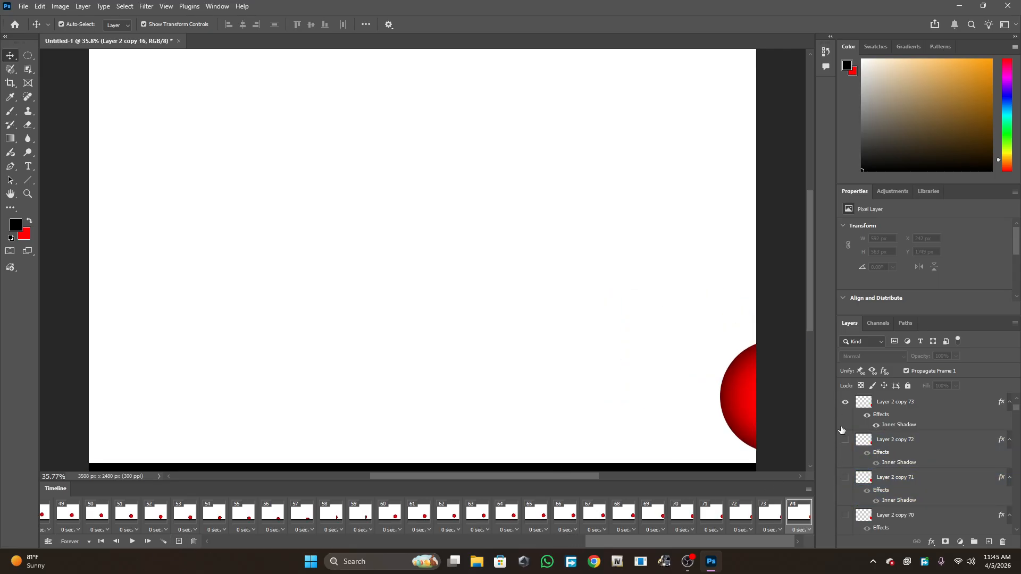
pyautogui.click(178, 541)
pyautogui.scroll(2, 845, 431)
pyautogui.click(845, 478)
pyautogui.click(845, 440)
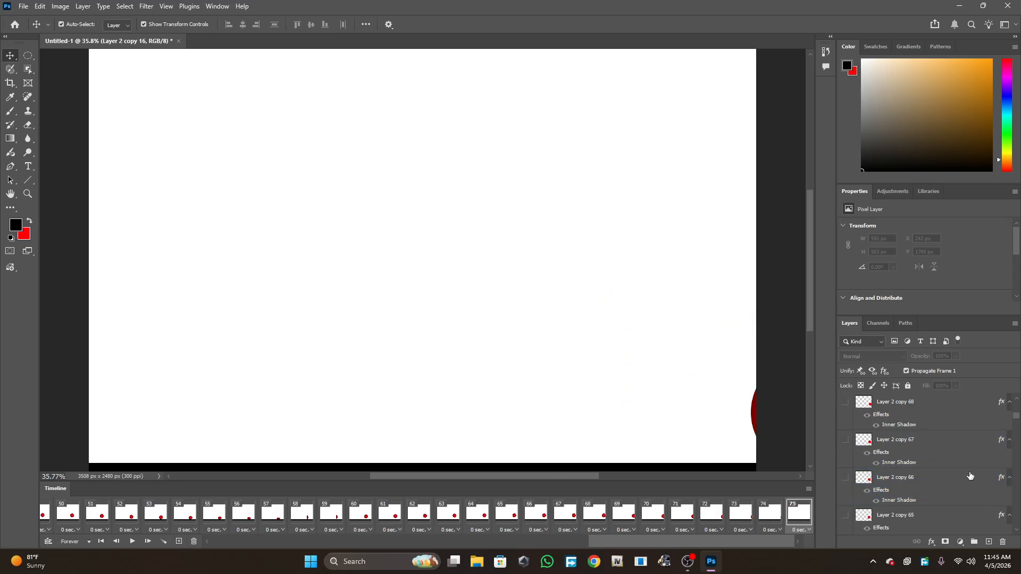
# - Return to the first frame of the timeline and step through the opening frames to check the circle positions
pyautogui.scroll(-3, 970, 476)
pyautogui.scroll(-13, 990, 489)
pyautogui.scroll(-19, 990, 489)
pyautogui.scroll(-2, 991, 489)
pyautogui.moveTo(658, 542); pyautogui.dragTo(214, 539)
pyautogui.click(62, 509)
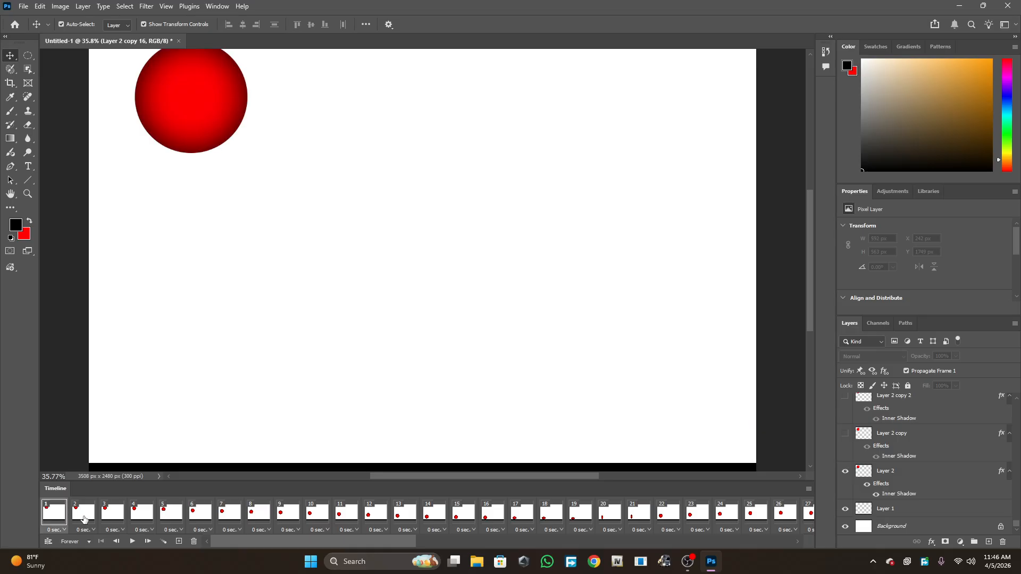
pyautogui.click(87, 517)
pyautogui.click(110, 514)
pyautogui.click(136, 515)
pyautogui.click(58, 510)
# - Play the animation from the first frame, then stop playback and return to the start of the timeline
pyautogui.hotkey('ctrl', '-')
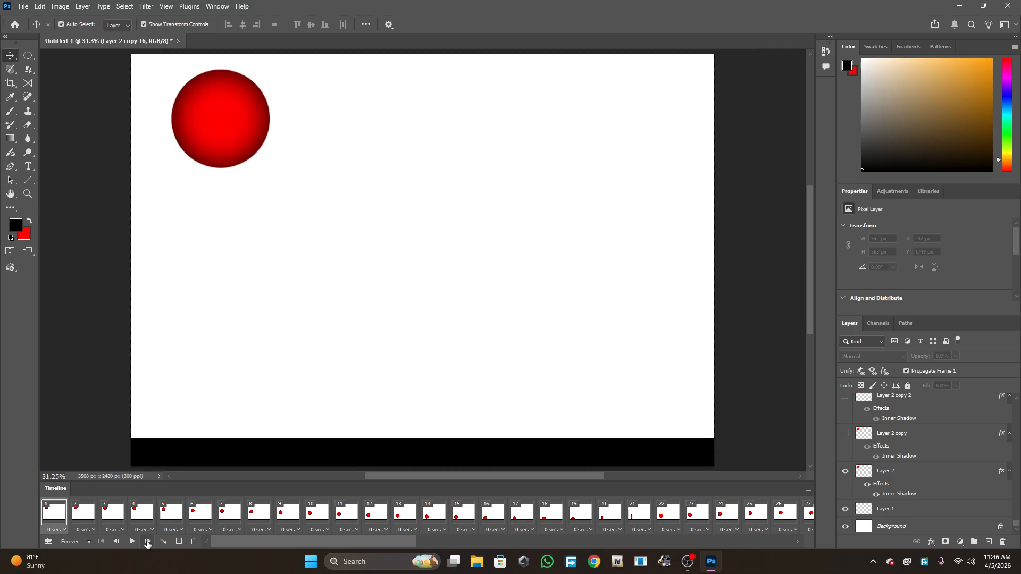
pyautogui.click(133, 541)
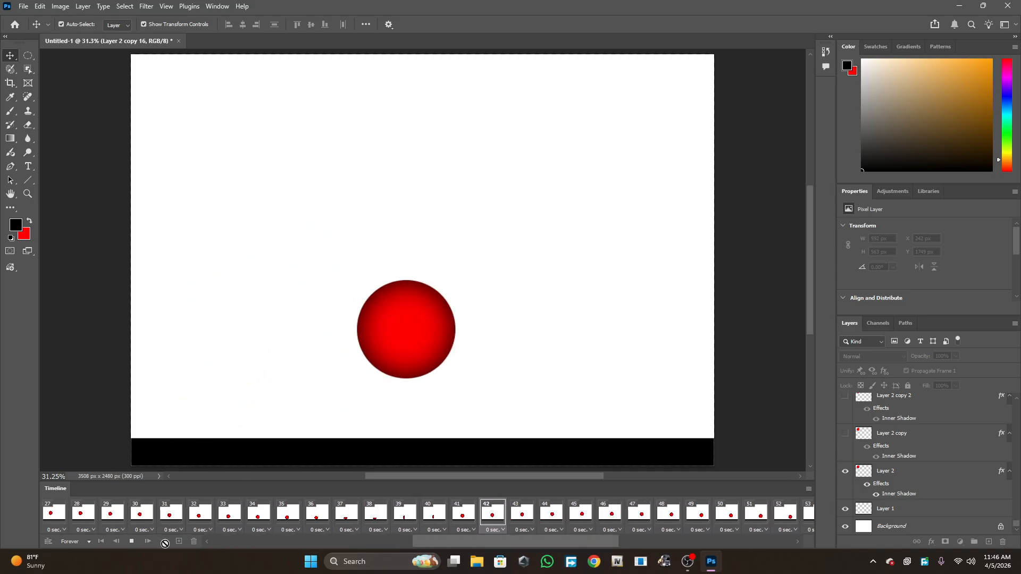
pyautogui.click(131, 542)
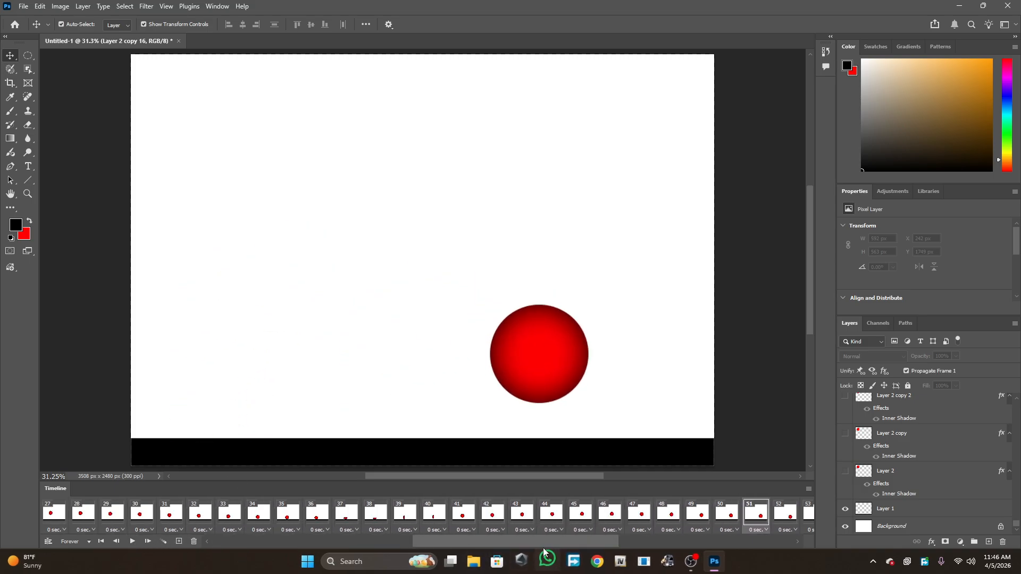
pyautogui.moveTo(543, 542); pyautogui.dragTo(283, 534)
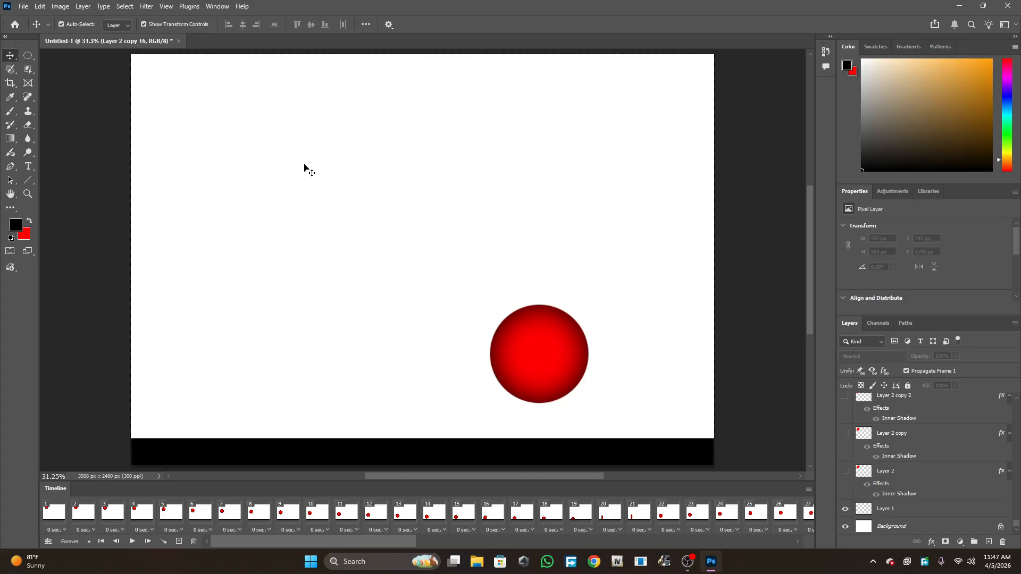
# - Switch to the Elliptical Marquee Tool
pyautogui.click(24, 58)
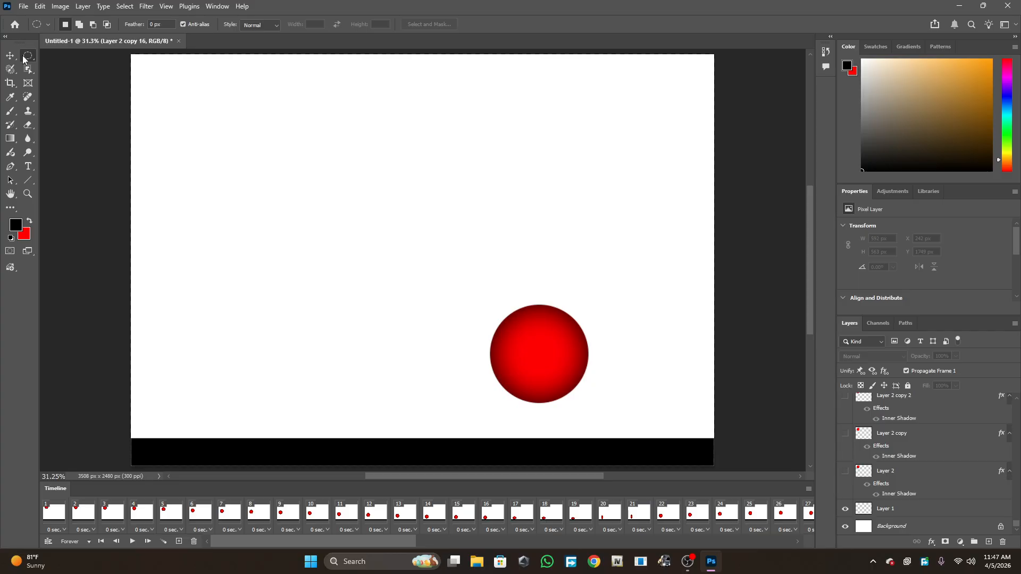
pyautogui.rightClick(23, 57)
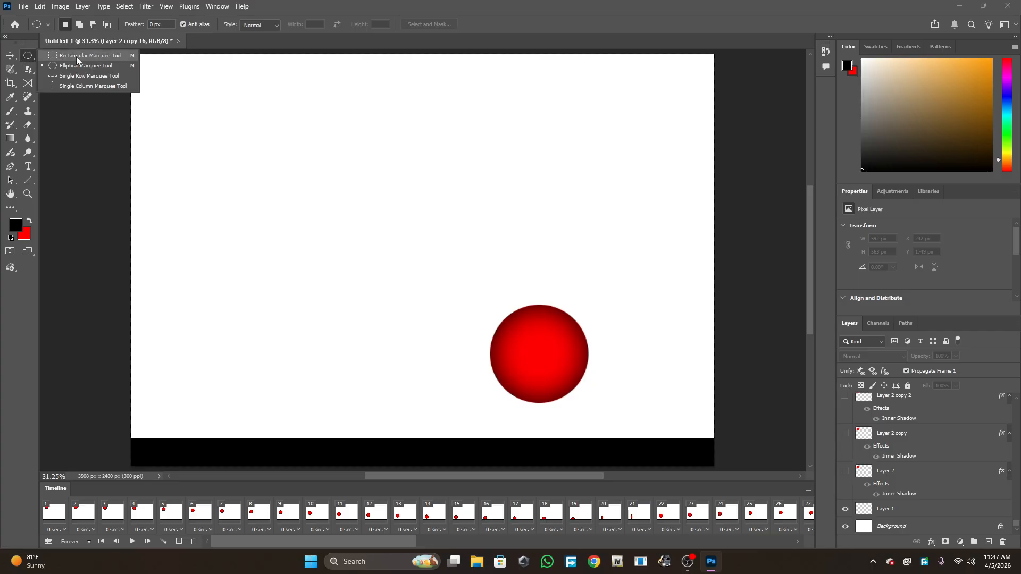
pyautogui.click(81, 134)
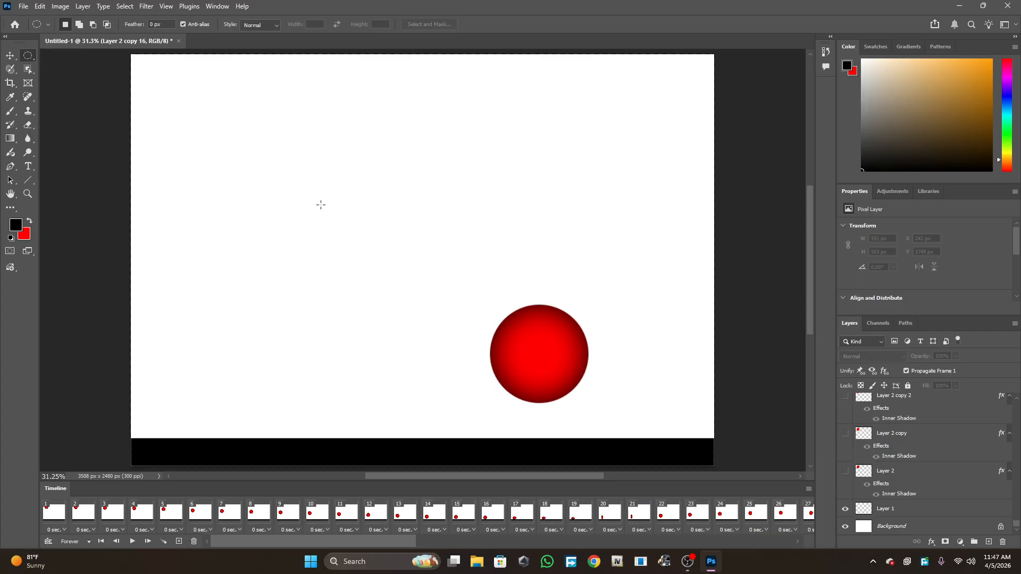